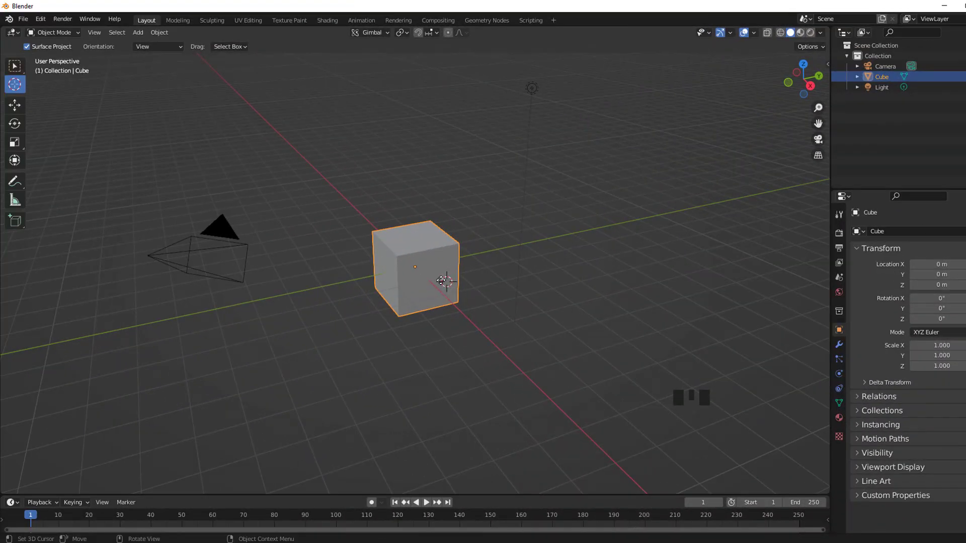
# Move the cube freehand to about X 0.05 m, Y 1.06 m, Z 0.76 m and try scaling it
pyautogui.press('g')
pyautogui.click(473, 261)
pyautogui.press('s')
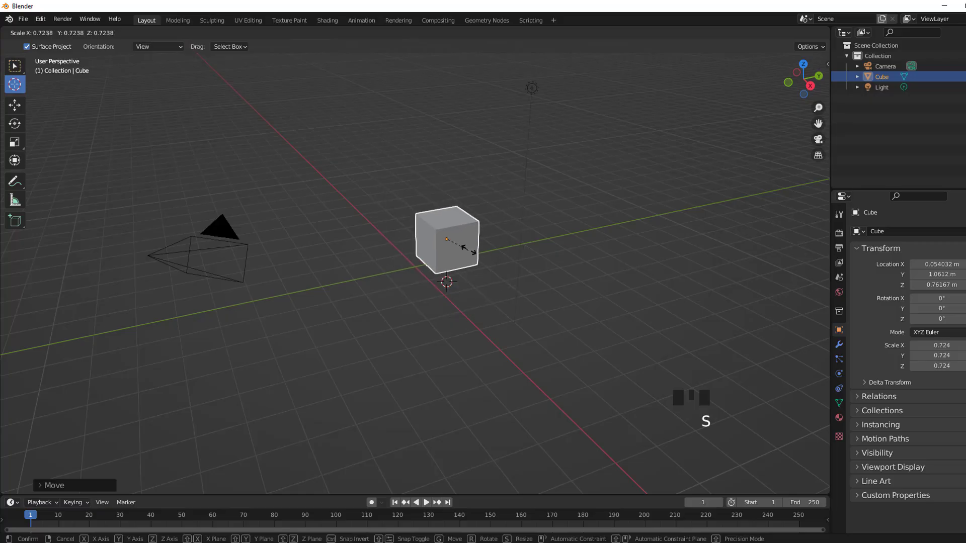
pyautogui.rightClick(489, 231)
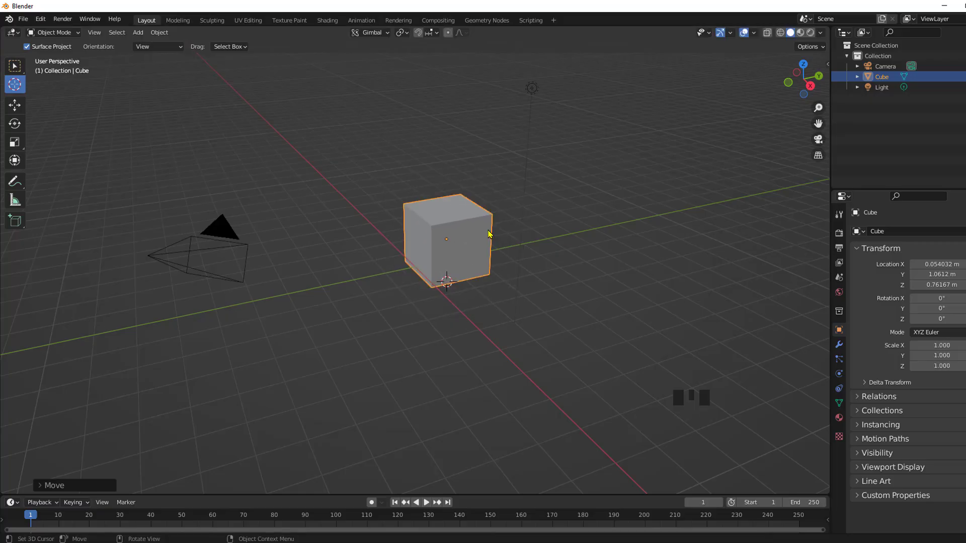
# Try a freehand rotation of the cube and undo it
pyautogui.press('r')
pyautogui.click(467, 201)
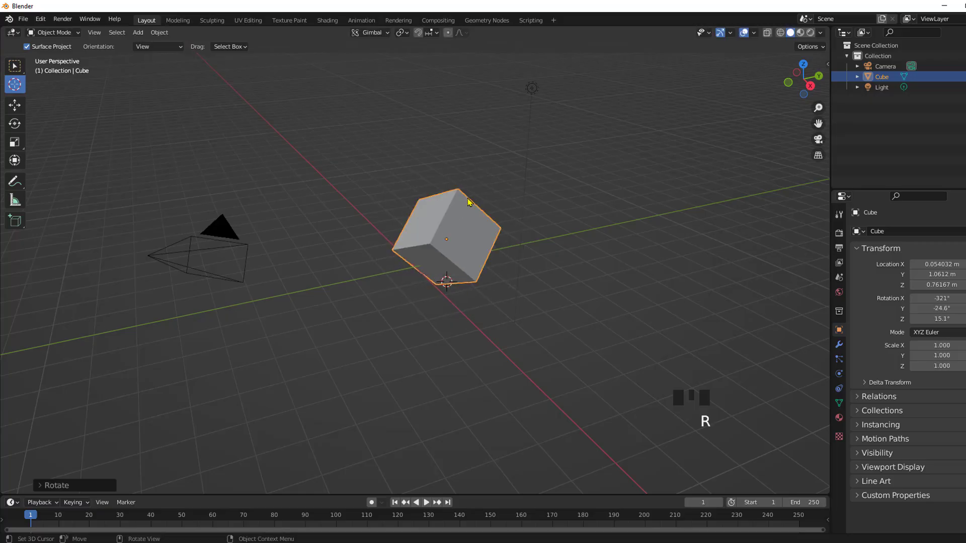
pyautogui.hotkey('ctrl', 'z')
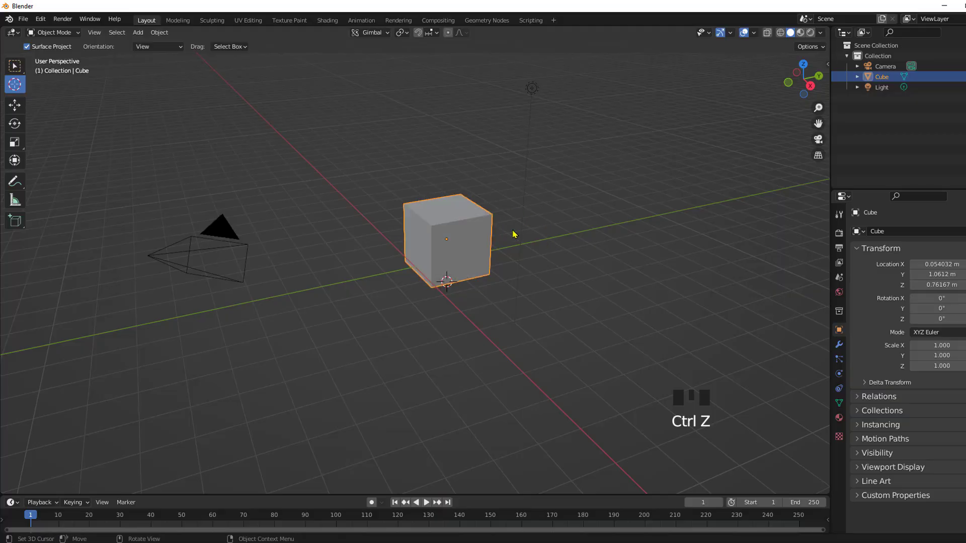
# Switch the cube into Edit Mode
pyautogui.press('Tab')
pyautogui.scroll(4, 508, 227)
pyautogui.keyDown('shift'); pyautogui.moveTo(500, 218); pyautogui.dragTo(254, 166, button='middle'); pyautogui.keyUp('shift')
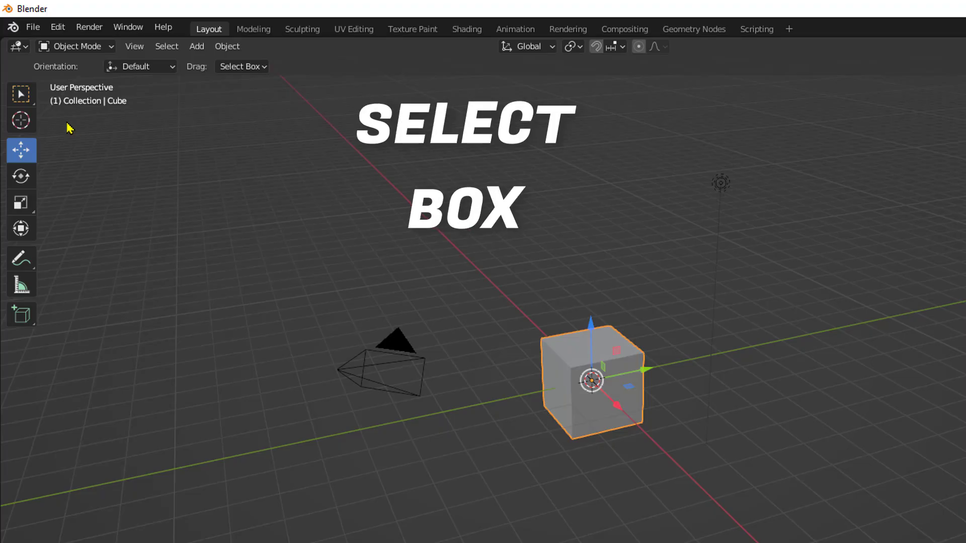
# Try out the Select Box tool and the 3D Cursor tool
pyautogui.click(29, 100)
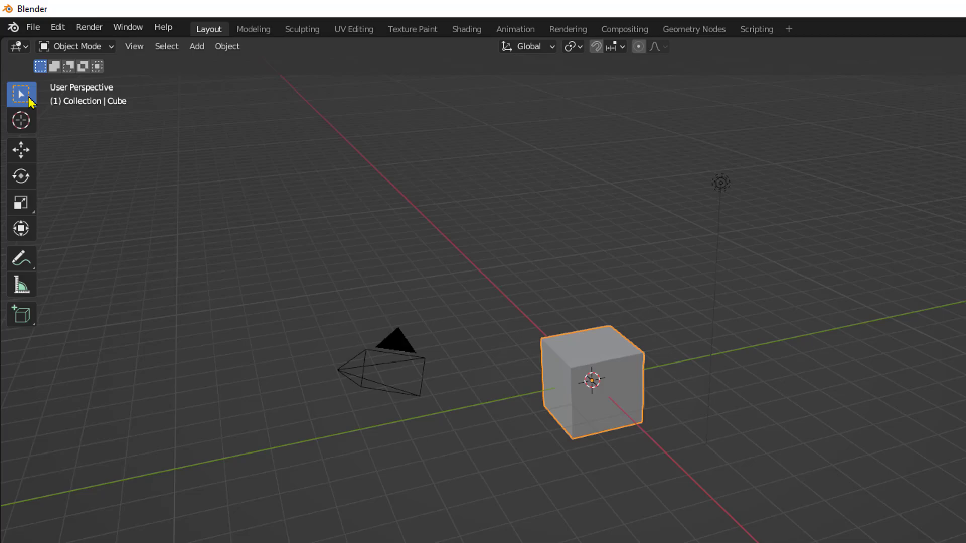
pyautogui.click(26, 124)
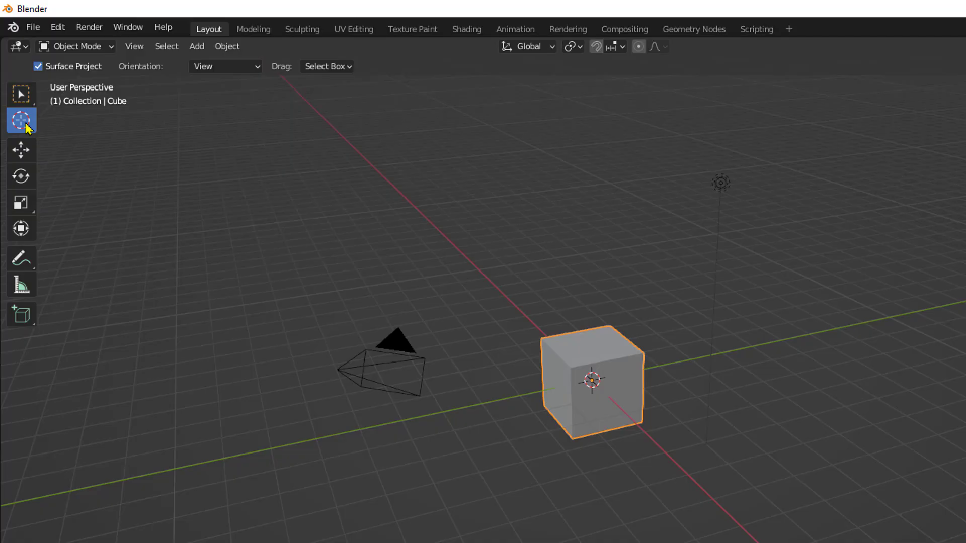
# Try moving the cube along its X, Y and Z axes one at a time with the Move tool
pyautogui.click(26, 149)
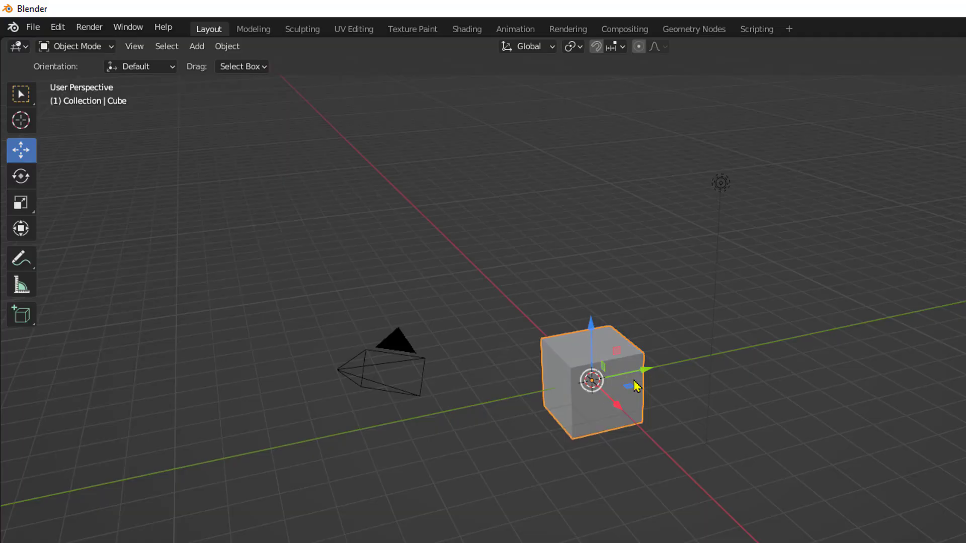
pyautogui.moveTo(617, 412); pyautogui.dragTo(573, 333)
pyautogui.press('Escape')
pyautogui.moveTo(644, 370); pyautogui.dragTo(649, 391)
pyautogui.moveTo(596, 333); pyautogui.dragTo(618, 292)
pyautogui.press('Escape')
# Try moving the cube along two axes at once using the Move tool's plane handles
pyautogui.moveTo(638, 396); pyautogui.dragTo(662, 343)
pyautogui.rightClick(662, 343)
pyautogui.moveTo(606, 369); pyautogui.dragTo(664, 360)
pyautogui.rightClick(595, 328)
pyautogui.rightClick(664, 360)
pyautogui.scroll(2, 631, 397)
pyautogui.moveTo(632, 398); pyautogui.dragTo(539, 401, button='middle')
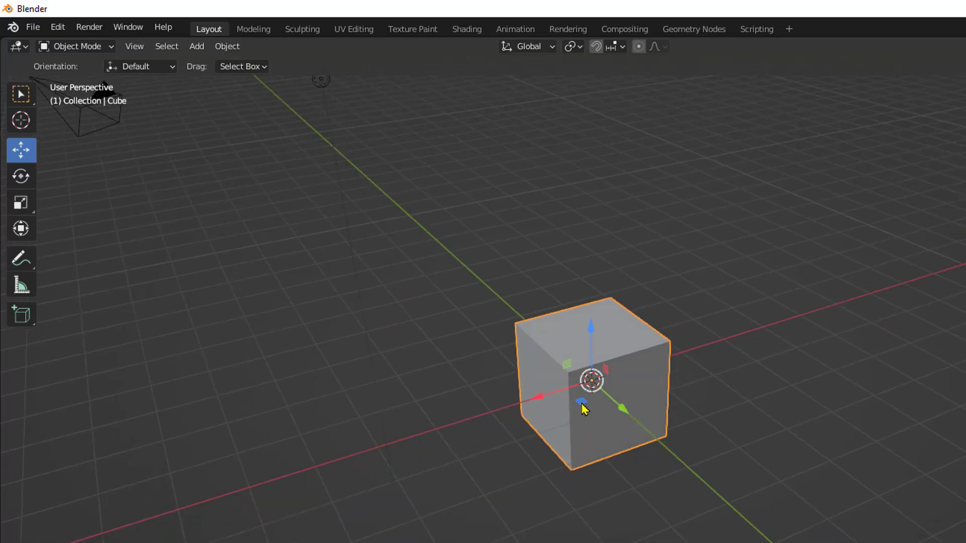
pyautogui.moveTo(582, 403); pyautogui.dragTo(556, 360)
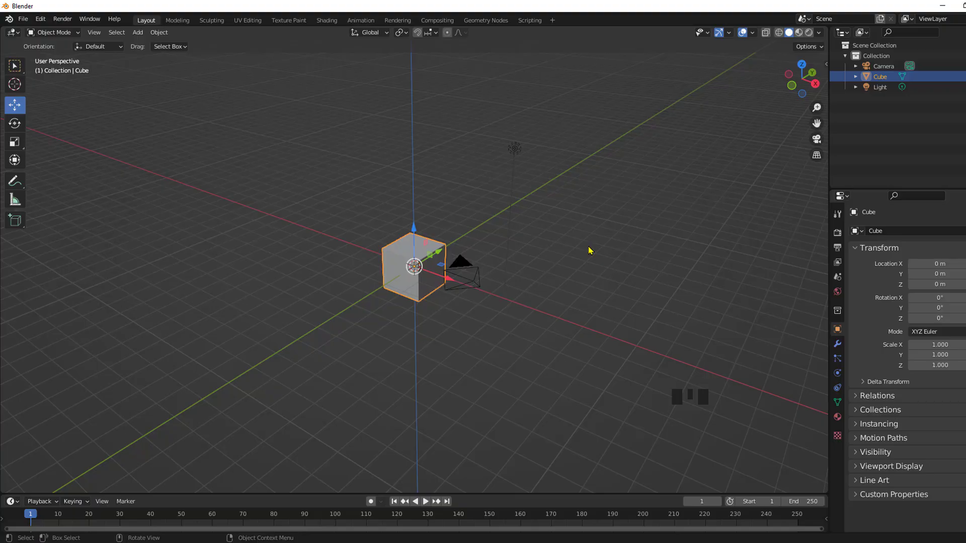
# Try moving the cube in the XZ plane with the global Y axis locked, and cancel the move
pyautogui.press('g')
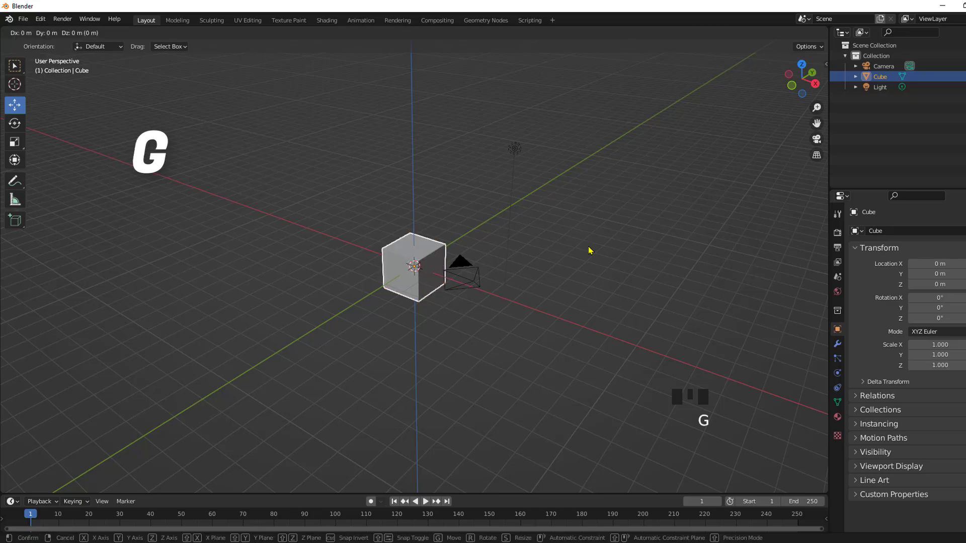
pyautogui.hotkey('shift', 'y')
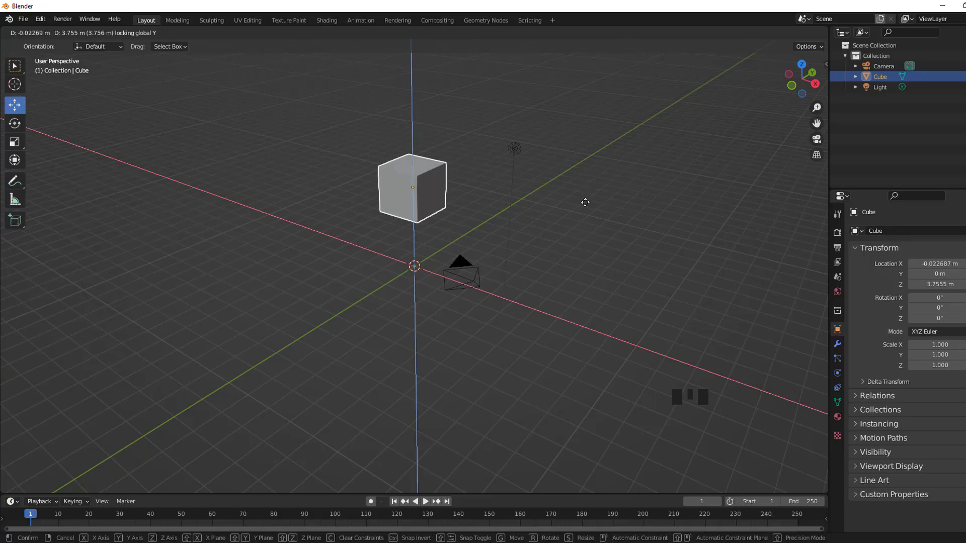
pyautogui.rightClick(574, 235)
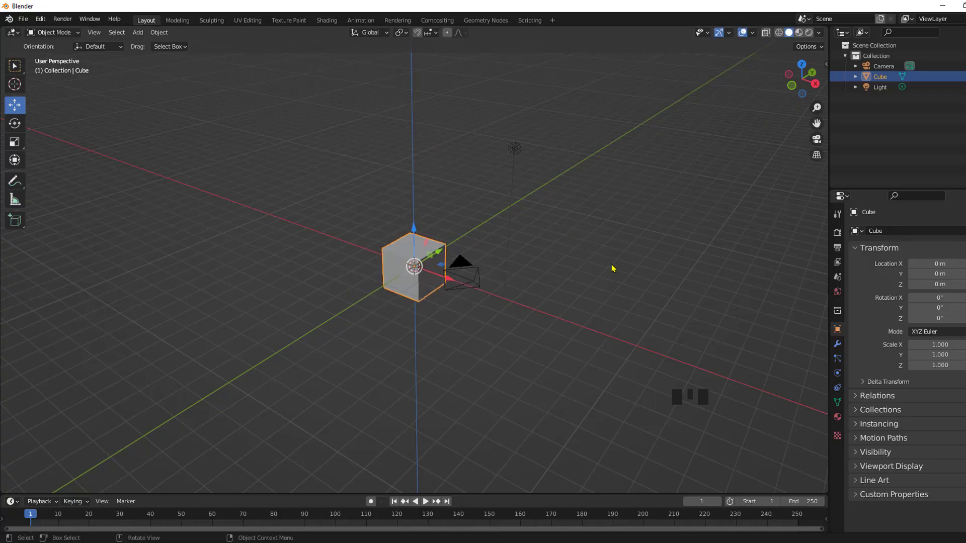
# Move the cube freely to about X 6.1 m, Y -5.9 m, Z 3.5 m near the camera and undo the move
pyautogui.moveTo(612, 268); pyautogui.dragTo(511, 289, button='middle')
pyautogui.scroll(2, 515, 295)
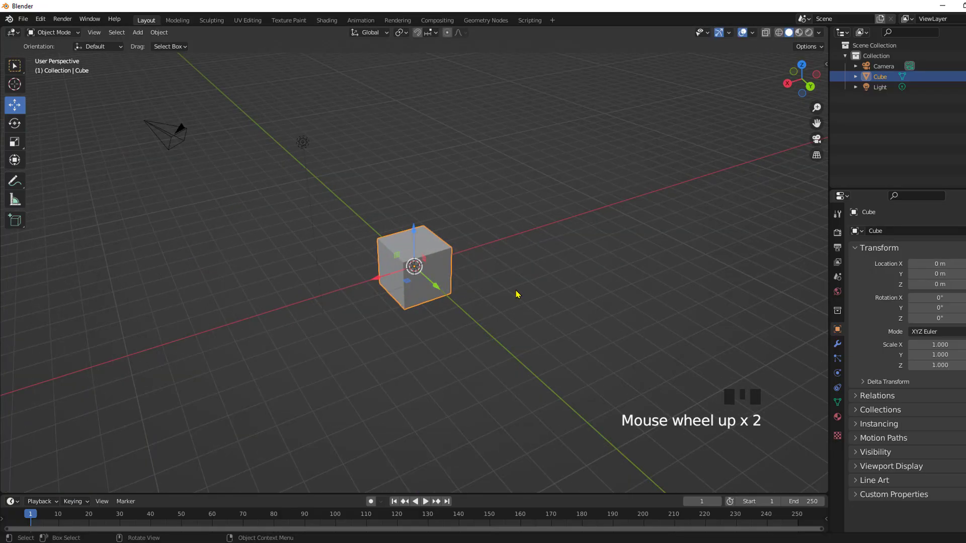
pyautogui.scroll(-1, 516, 295)
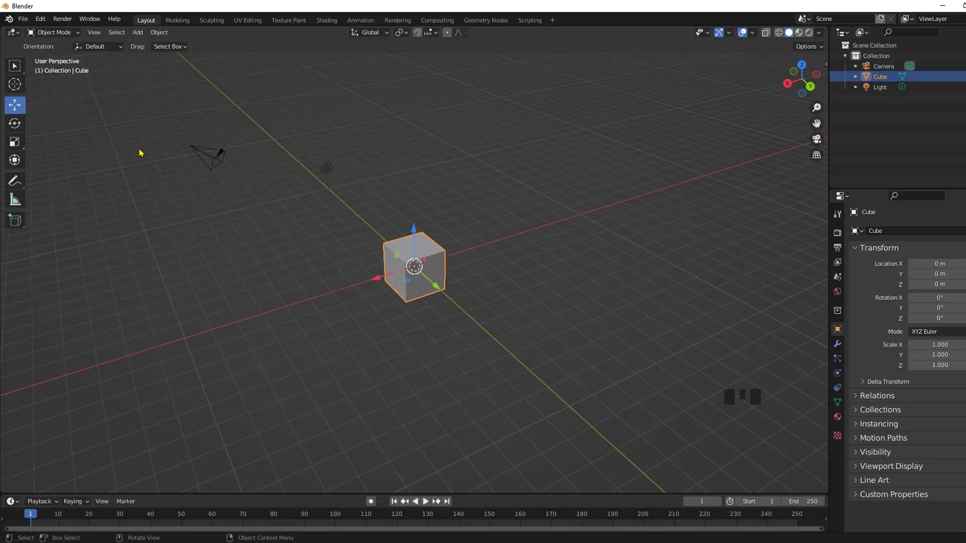
pyautogui.press('g')
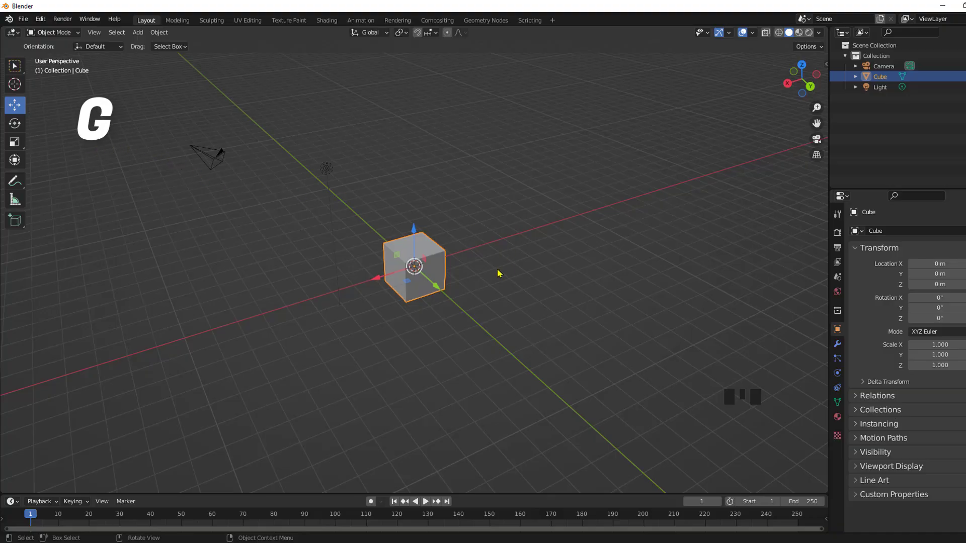
pyautogui.press('g')
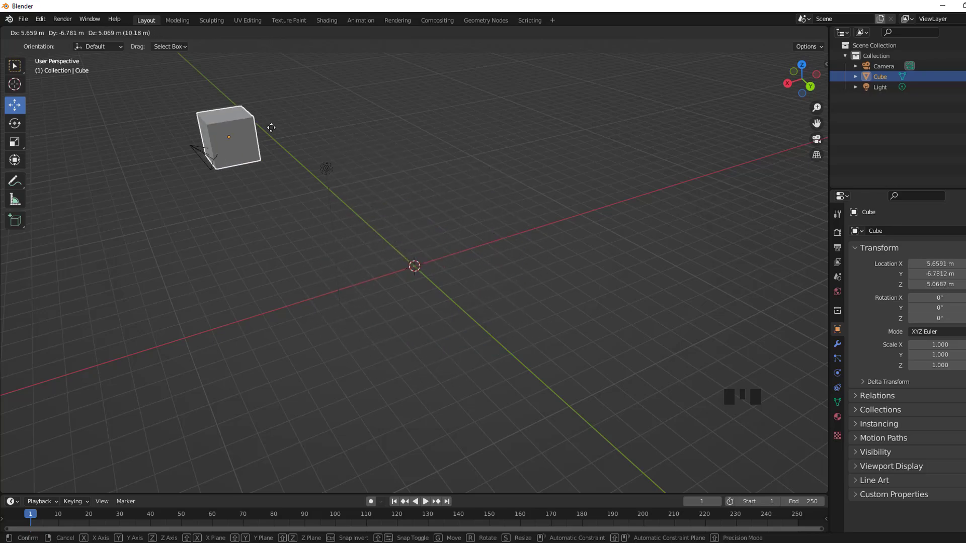
pyautogui.click(296, 174)
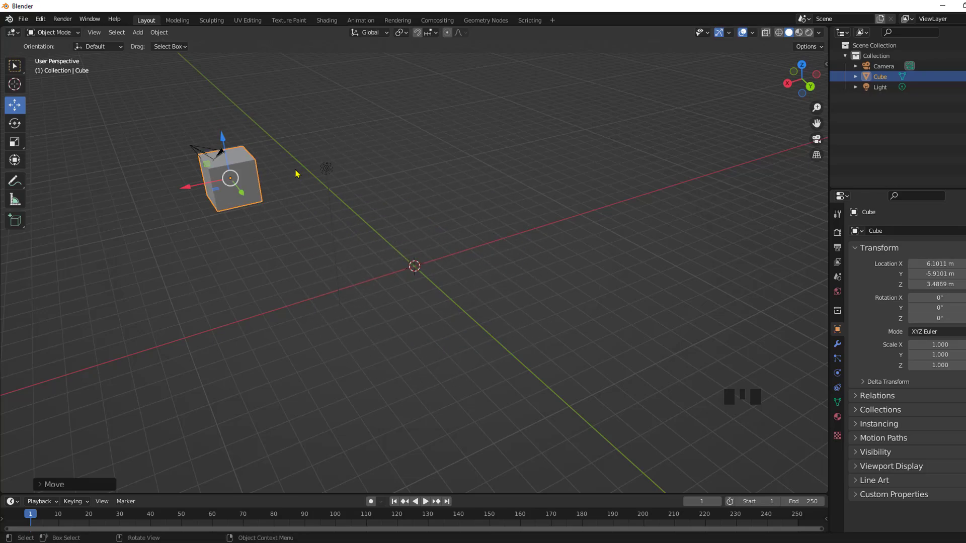
pyautogui.hotkey('ctrl', 'z')
pyautogui.moveTo(345, 272); pyautogui.dragTo(368, 317, button='middle')
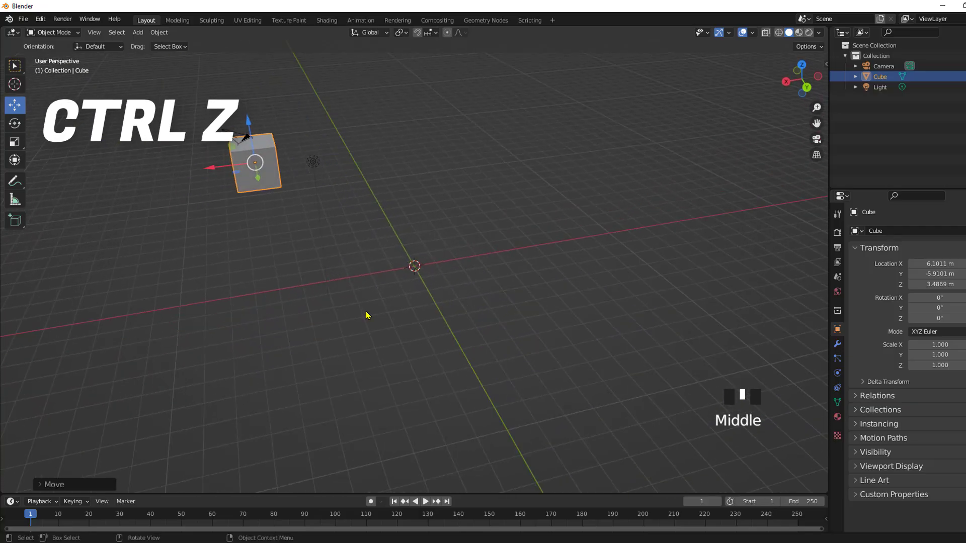
pyautogui.hotkey('ctrl', 'z')
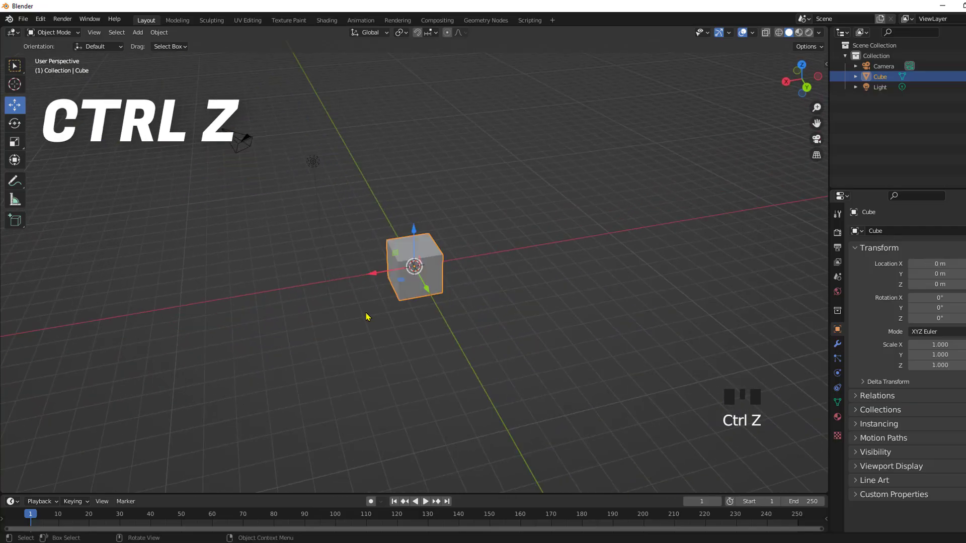
# Try rotating the cube around individual axes with the Rotate tool, cancelling the rotations
pyautogui.click(10, 122)
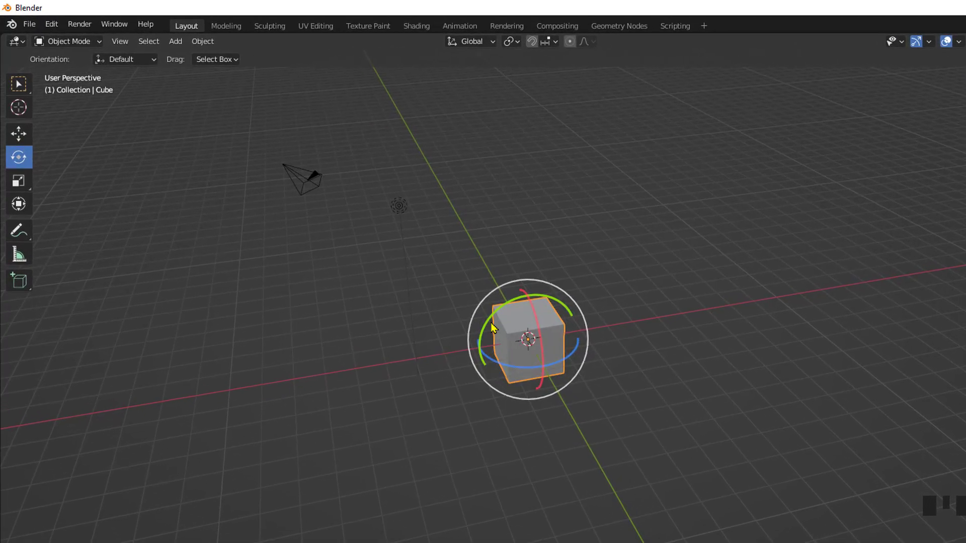
pyautogui.moveTo(492, 328); pyautogui.dragTo(480, 296)
pyautogui.moveTo(549, 365)
pyautogui.mouseDown()
pyautogui.moveTo(526, 374)
pyautogui.moveTo(439, 300)
pyautogui.moveTo(538, 364)
pyautogui.moveTo(534, 355)
pyautogui.mouseUp()
pyautogui.rightClick(534, 355)
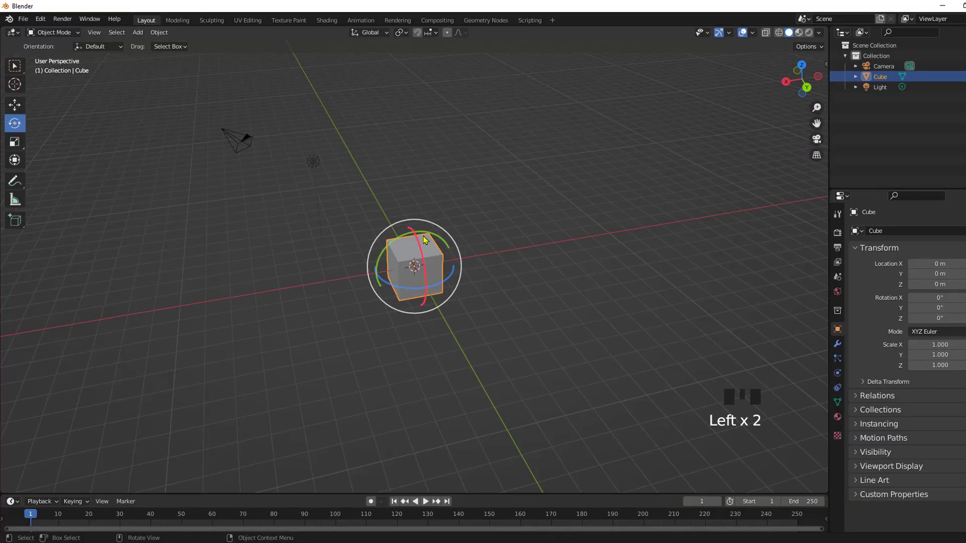
pyautogui.moveTo(439, 237)
pyautogui.mouseDown()
pyautogui.moveTo(458, 322)
pyautogui.moveTo(402, 223)
pyautogui.moveTo(453, 237)
pyautogui.mouseUp()
pyautogui.rightClick(452, 236)
# Try scaling the cube along individual axes with the Scale tool and undo the scaling
pyautogui.click(15, 142)
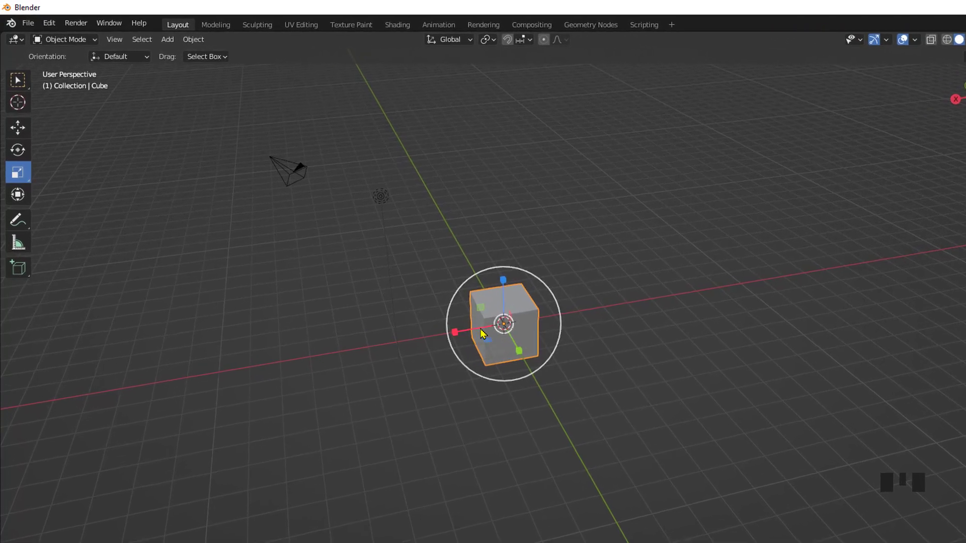
pyautogui.moveTo(482, 333); pyautogui.dragTo(951, 300)
pyautogui.rightClick(951, 300)
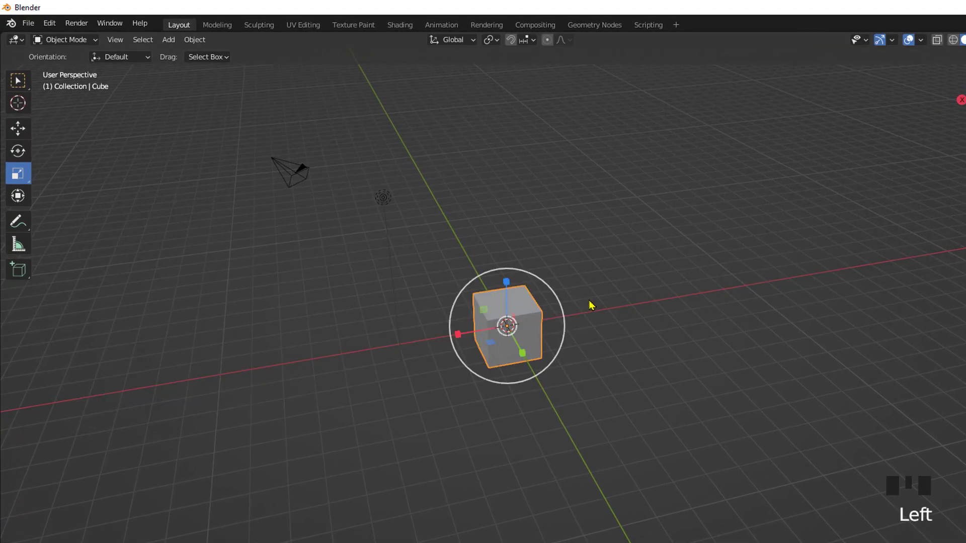
pyautogui.moveTo(507, 296); pyautogui.dragTo(465, 154)
pyautogui.rightClick(522, 346)
pyautogui.moveTo(382, 128); pyautogui.dragTo(502, 448)
pyautogui.hotkey('ctrl', 'z')
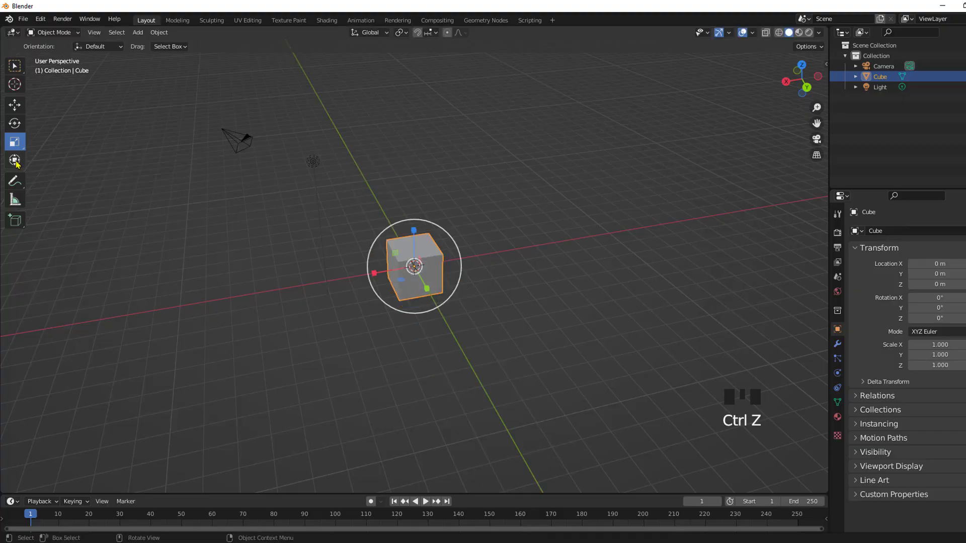
# Try moving and stretching the cube along the Y axis with the combined Transform tool, cancelling each change
pyautogui.click(15, 160)
pyautogui.scroll(1, 437, 207)
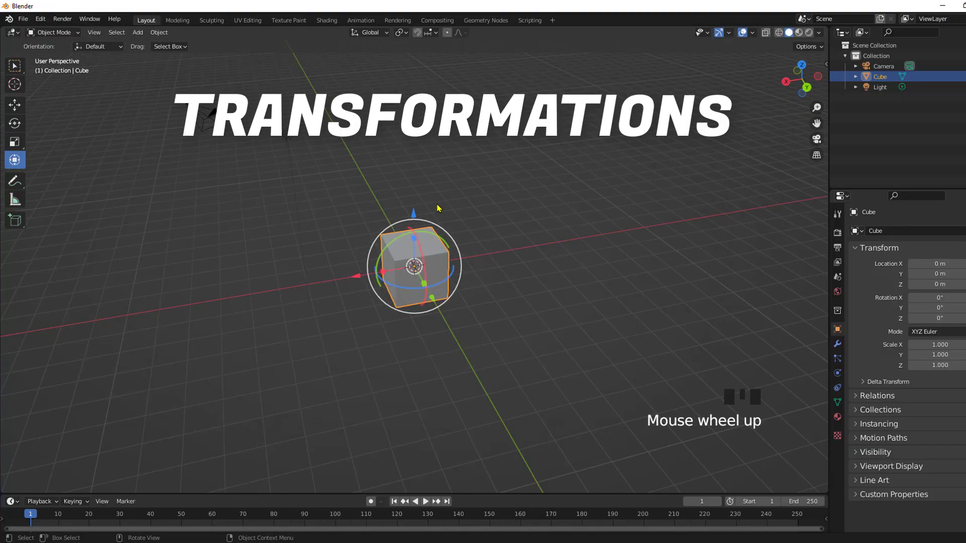
pyautogui.scroll(2, 438, 207)
pyautogui.moveTo(438, 208); pyautogui.dragTo(452, 302, button='middle')
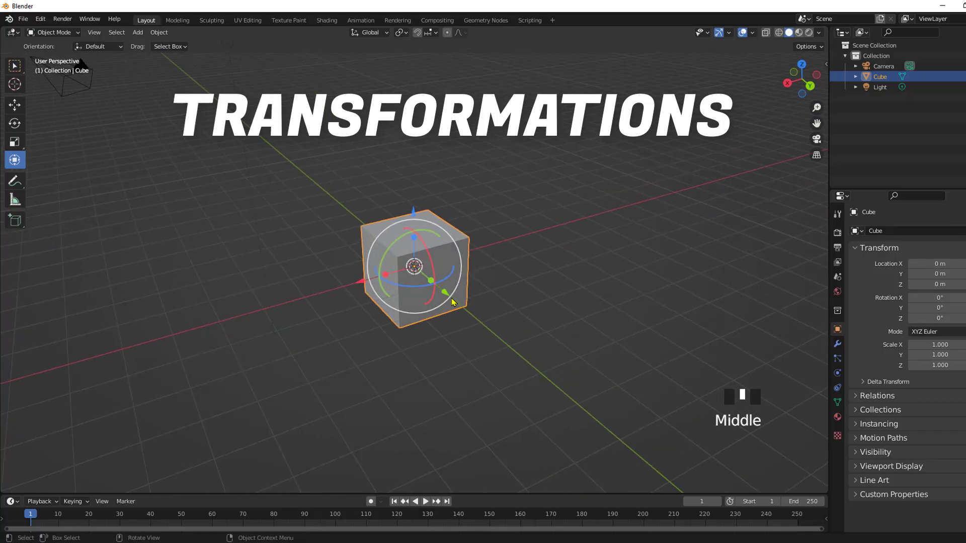
pyautogui.moveTo(447, 294); pyautogui.dragTo(443, 327)
pyautogui.rightClick(443, 327)
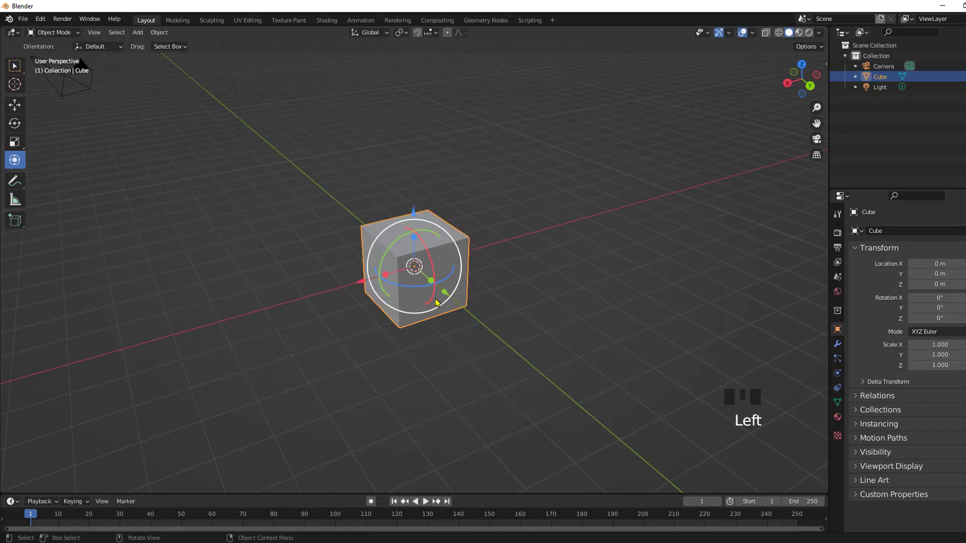
pyautogui.moveTo(444, 292); pyautogui.dragTo(358, 190)
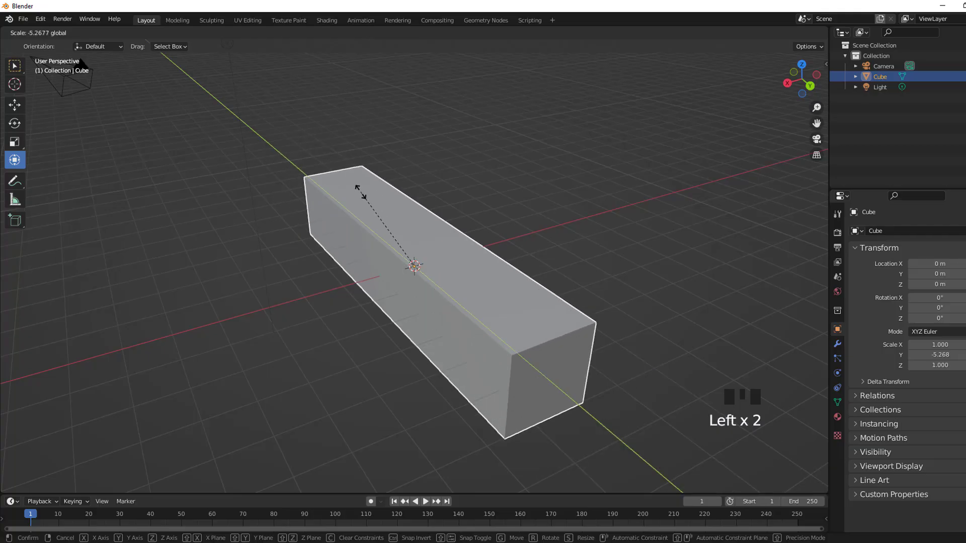
pyautogui.rightClick(361, 192)
pyautogui.moveTo(422, 244); pyautogui.dragTo(404, 208)
pyautogui.rightClick(404, 208)
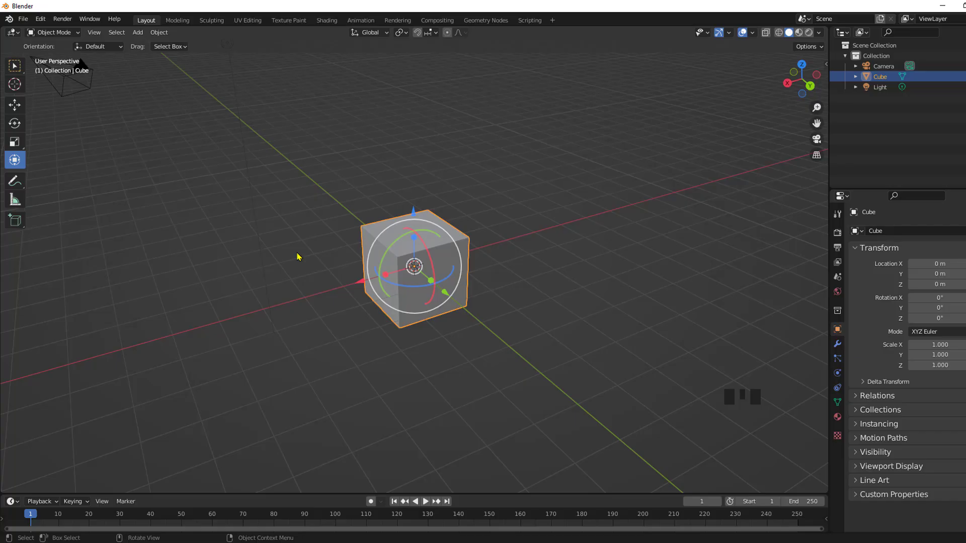
# Show the cube's transform values in the viewport sidebar and try adjusting its location values there
pyautogui.press('n')
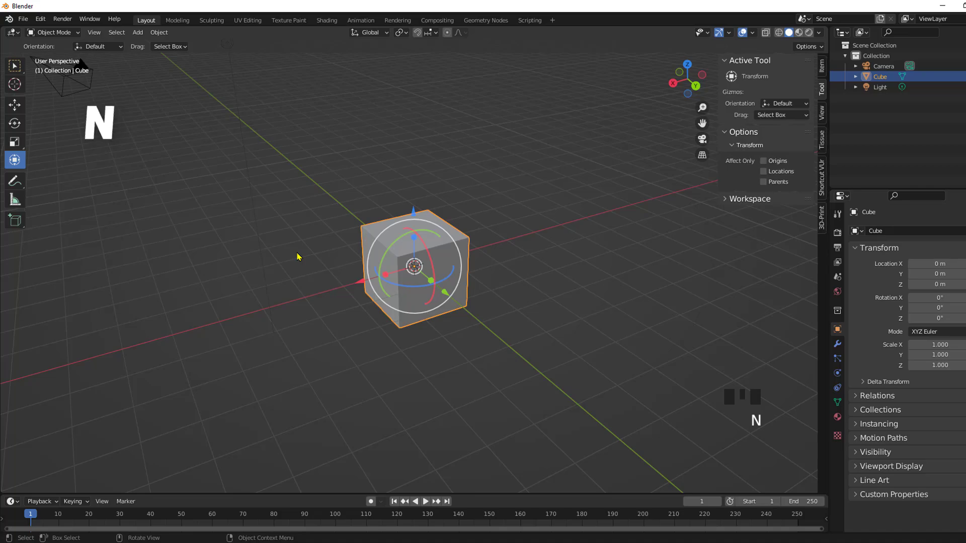
pyautogui.click(823, 68)
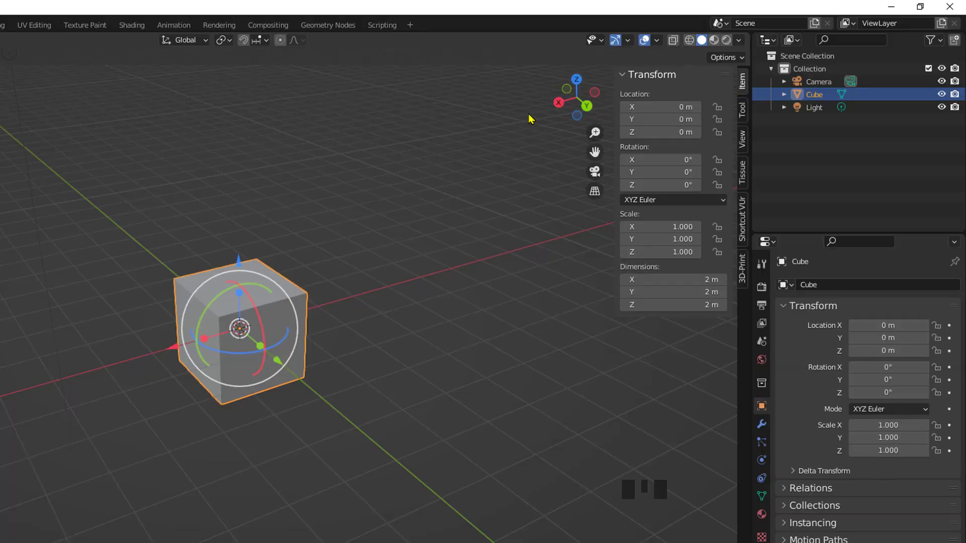
pyautogui.click(655, 109)
pyautogui.moveTo(654, 109); pyautogui.dragTo(724, 109)
pyautogui.rightClick(658, 109)
pyautogui.moveTo(663, 122)
pyautogui.mouseDown()
pyautogui.moveTo(729, 122)
pyautogui.moveTo(461, 122)
pyautogui.moveTo(754, 132)
pyautogui.moveTo(562, 132)
pyautogui.moveTo(686, 132)
pyautogui.moveTo(663, 132)
pyautogui.mouseUp()
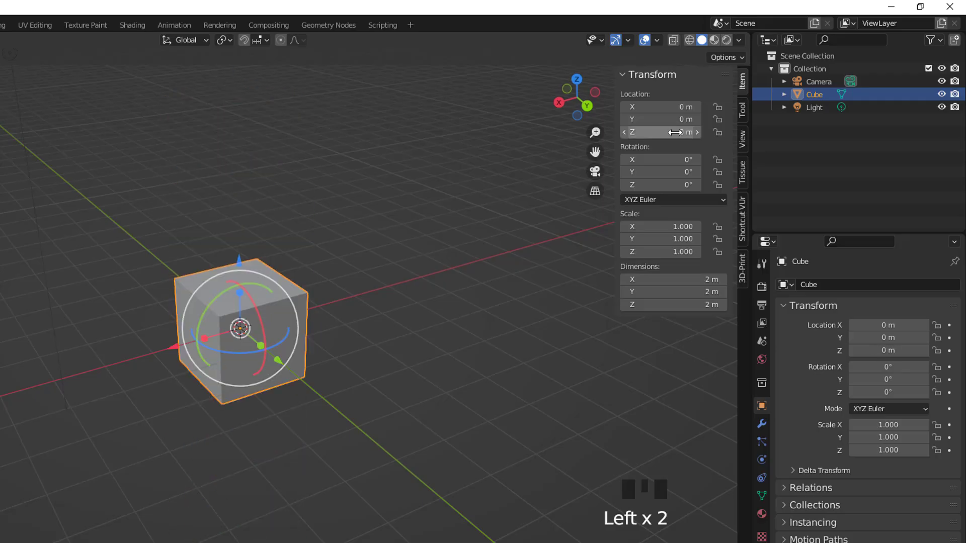
# Set the cube's X location to 2 m
pyautogui.click(674, 106)
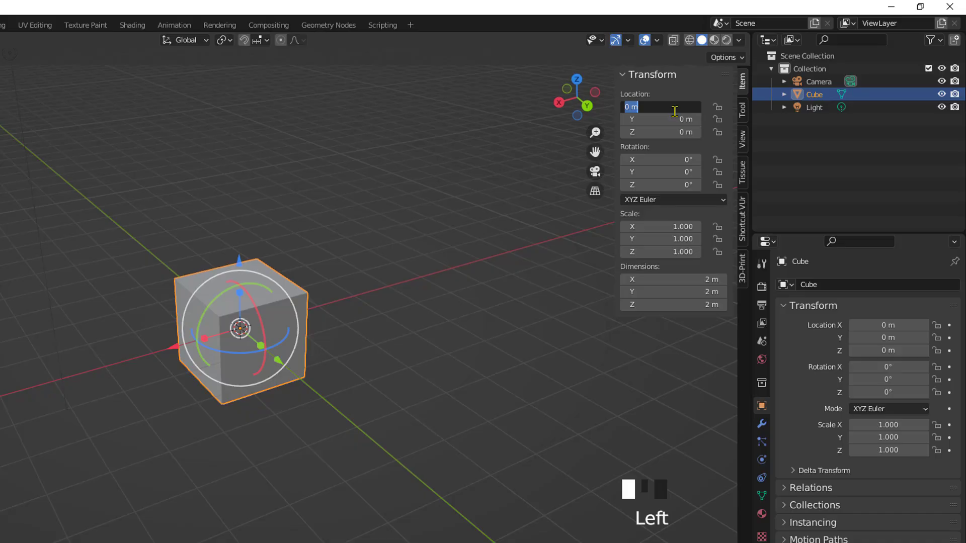
pyautogui.write('5')
pyautogui.press('BackSpace')
pyautogui.write('2')
pyautogui.press('Return')
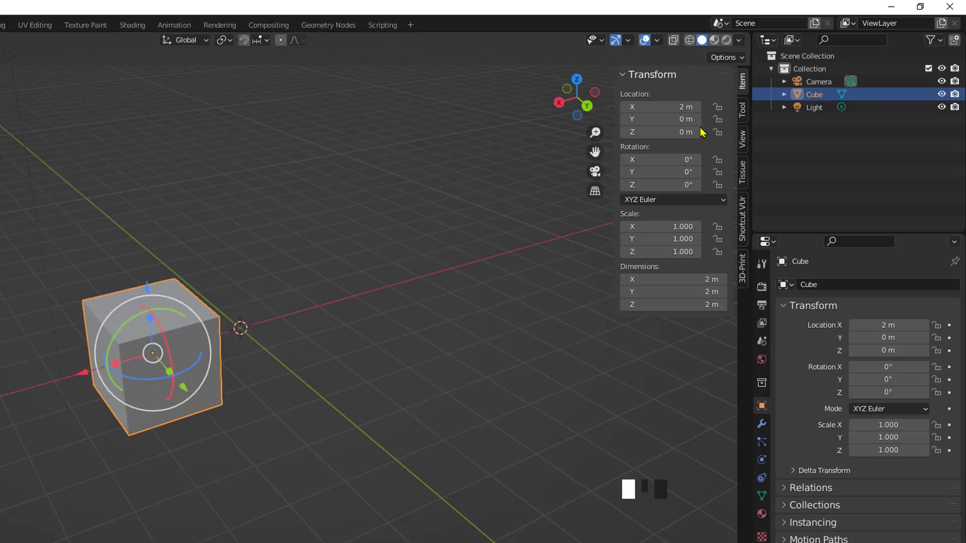
# Set the cube's Y location to 1 m and its Z location to 3 m
pyautogui.click(700, 119)
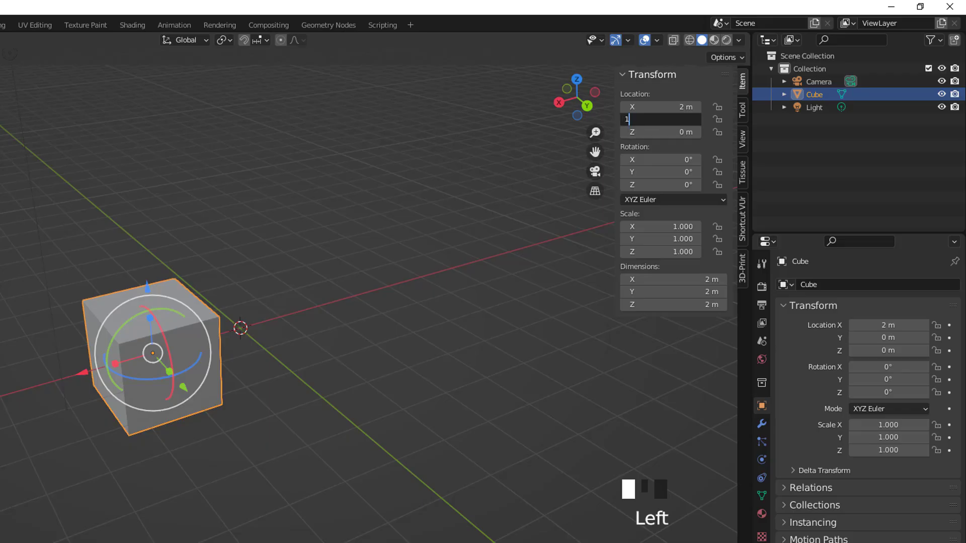
pyautogui.write('1')
pyautogui.press('Return')
pyautogui.click(685, 132)
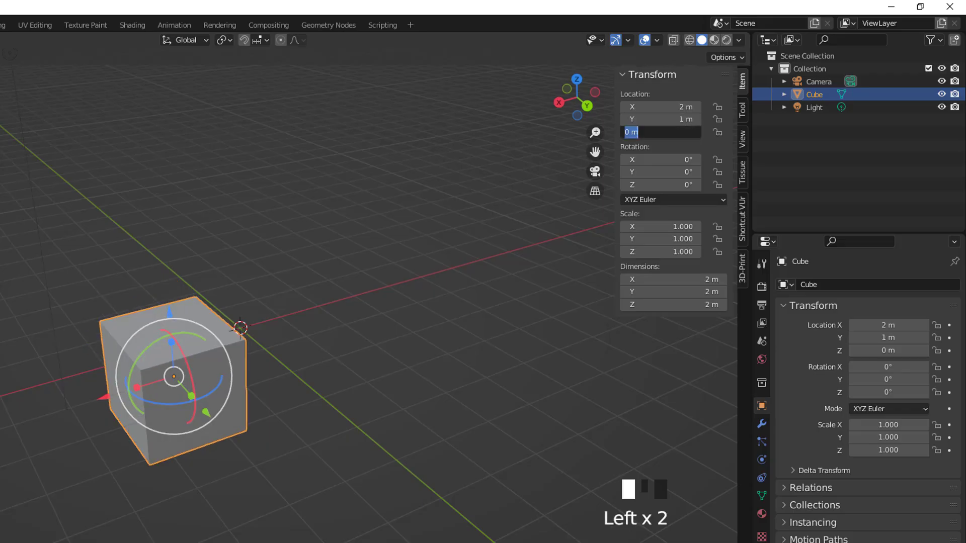
pyautogui.write('3')
pyautogui.press('Return')
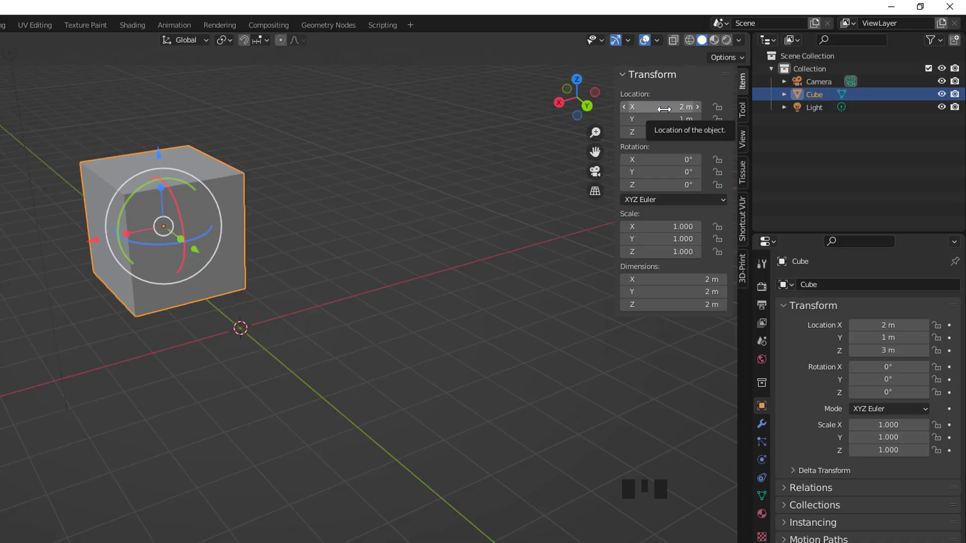
# Reset the cube's location to its default of 0 m on all three axes
pyautogui.press('BackSpace')
pyautogui.press('BackSpace')
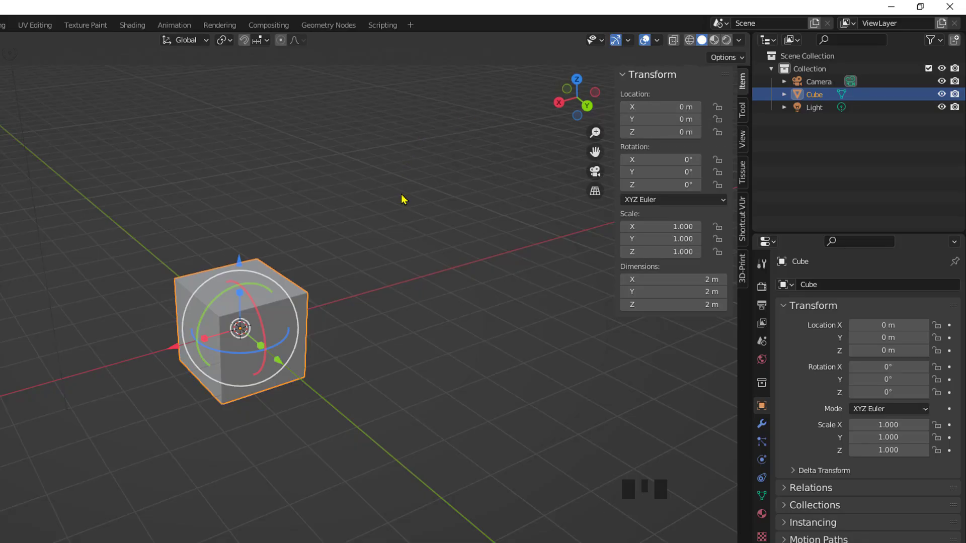
pyautogui.moveTo(673, 160)
pyautogui.mouseDown()
pyautogui.moveTo(618, 159)
pyautogui.moveTo(673, 159)
pyautogui.mouseUp()
pyautogui.moveTo(663, 239)
pyautogui.mouseDown()
pyautogui.moveTo(917, 238)
pyautogui.moveTo(662, 238)
pyautogui.mouseUp()
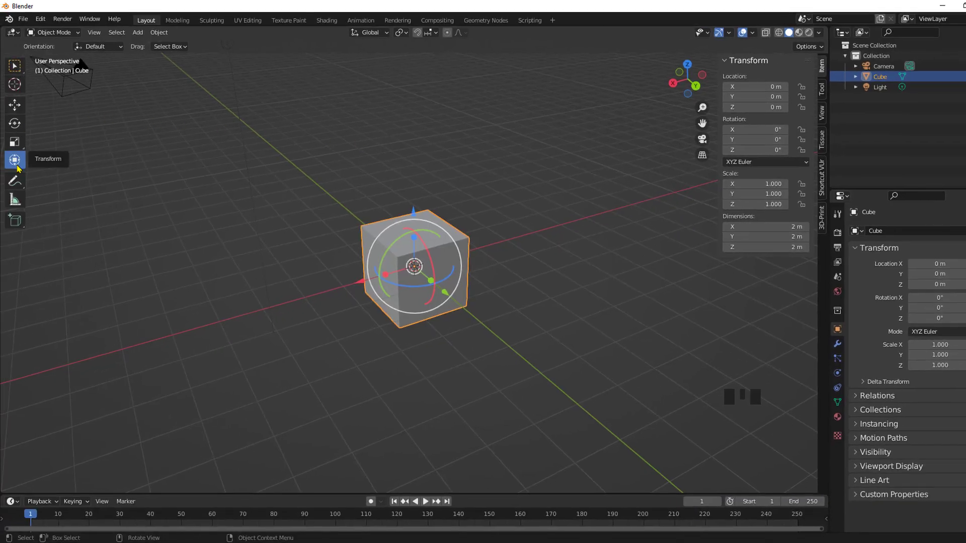
# Draw a short, nearly vertical stroke and a long wavy stroke beside the cube with the freehand Annotate tool
pyautogui.click(16, 183)
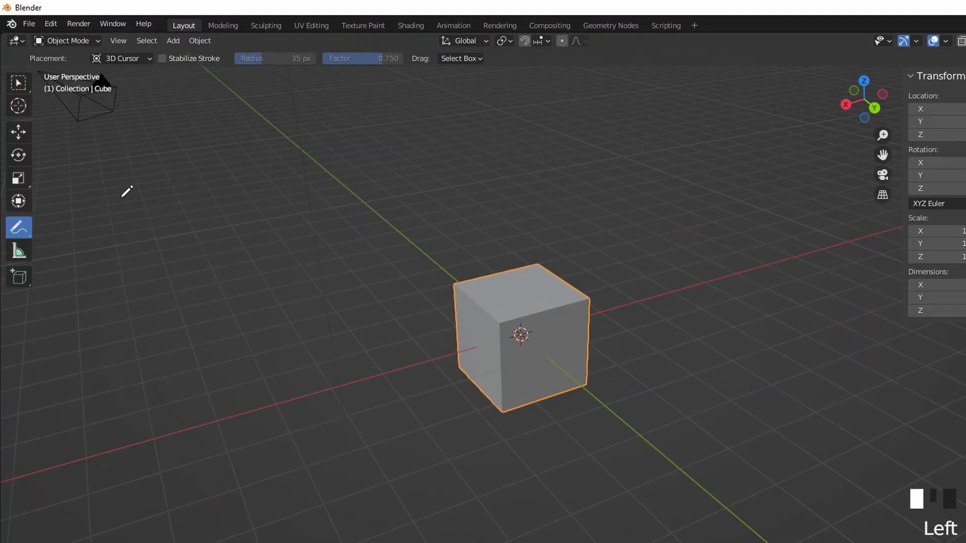
pyautogui.click(147, 200)
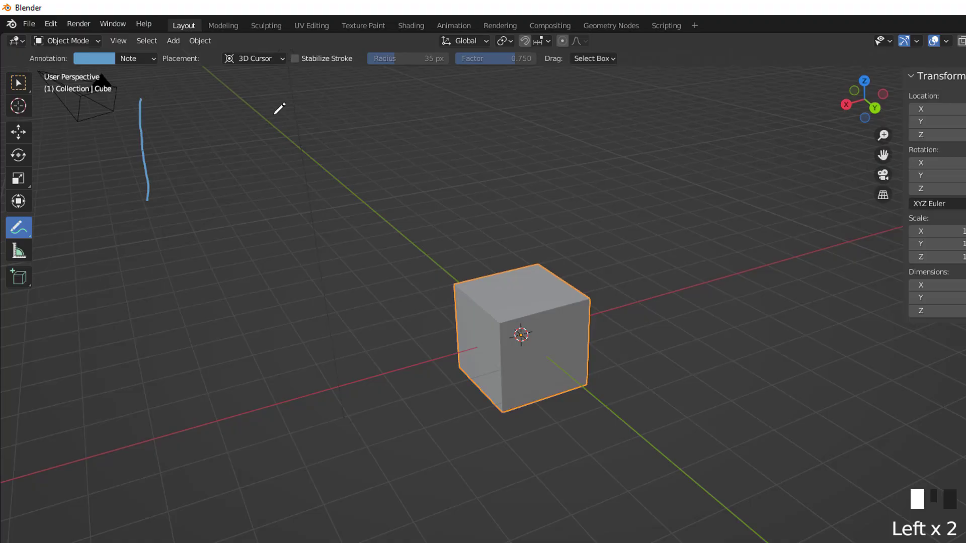
pyautogui.moveTo(274, 114)
pyautogui.mouseDown()
pyautogui.moveTo(221, 144)
pyautogui.moveTo(307, 160)
pyautogui.moveTo(323, 210)
pyautogui.moveTo(246, 322)
pyautogui.moveTo(319, 378)
pyautogui.moveTo(234, 454)
pyautogui.moveTo(348, 505)
pyautogui.moveTo(316, 531)
pyautogui.mouseUp()
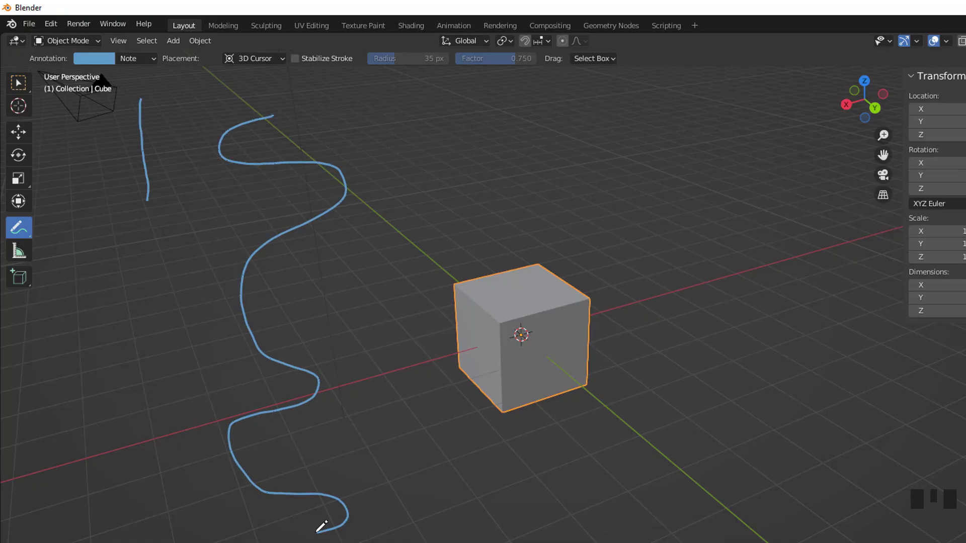
# Draw one nearly horizontal and one long diagonal straight annotation across the view with Annotate Line
pyautogui.click(21, 229)
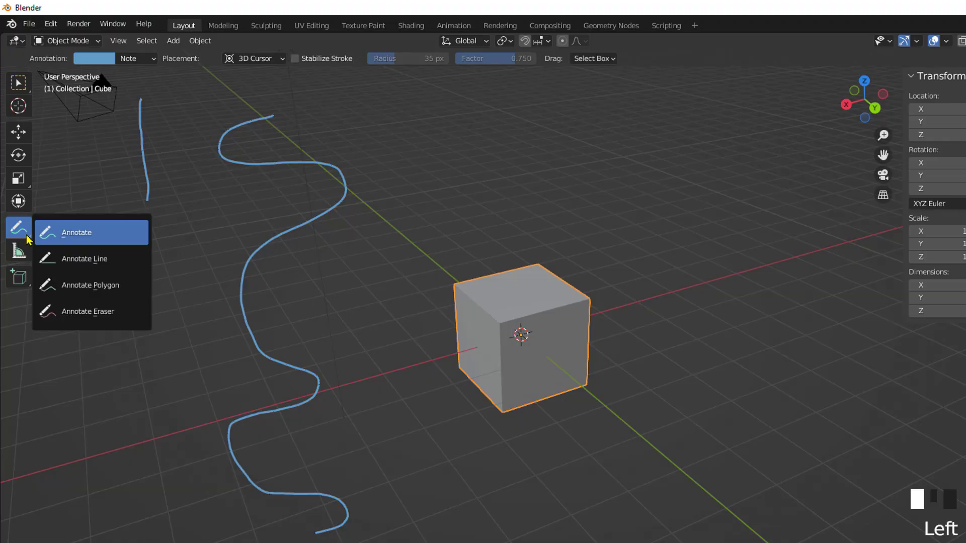
pyautogui.click(80, 259)
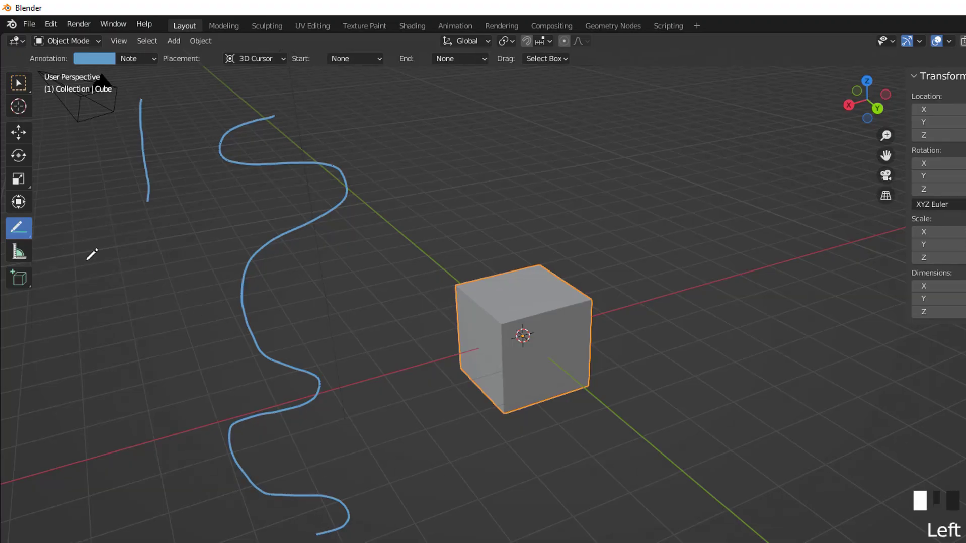
pyautogui.moveTo(94, 271); pyautogui.dragTo(588, 257)
pyautogui.moveTo(657, 144); pyautogui.dragTo(195, 485)
# Draw a connected multi-segment shape beside and across the cube with Annotate Polygon
pyautogui.moveTo(20, 230)
pyautogui.mouseDown()
pyautogui.moveTo(55, 232)
pyautogui.moveTo(83, 284)
pyautogui.mouseUp()
pyautogui.moveTo(96, 416); pyautogui.dragTo(145, 305)
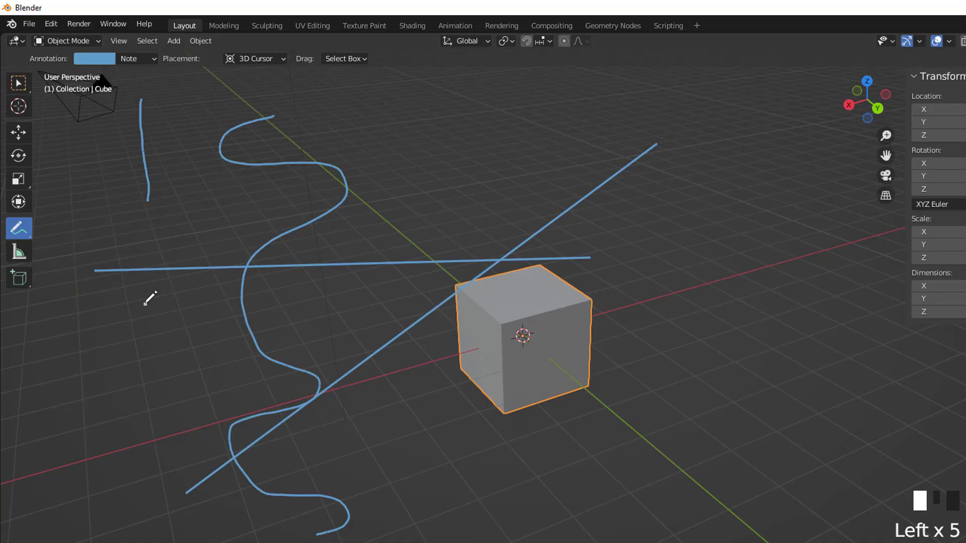
pyautogui.moveTo(285, 287); pyautogui.dragTo(306, 289)
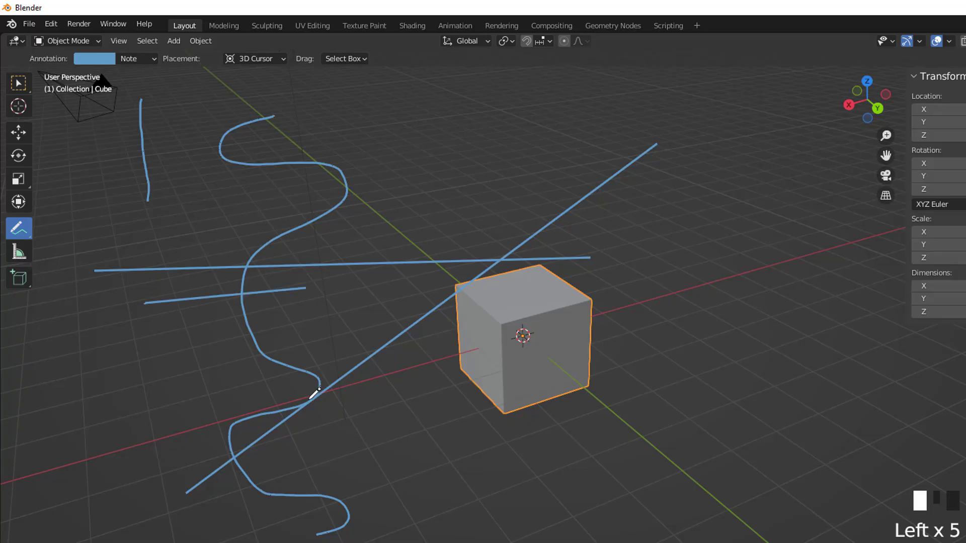
pyautogui.moveTo(309, 398); pyautogui.dragTo(316, 446)
pyautogui.click(143, 303)
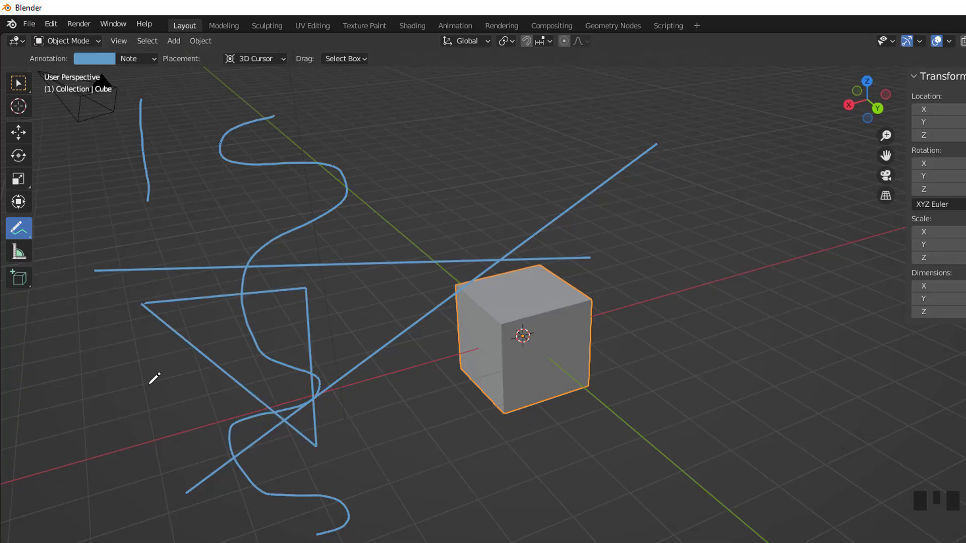
pyautogui.click(371, 430)
pyautogui.click(525, 449)
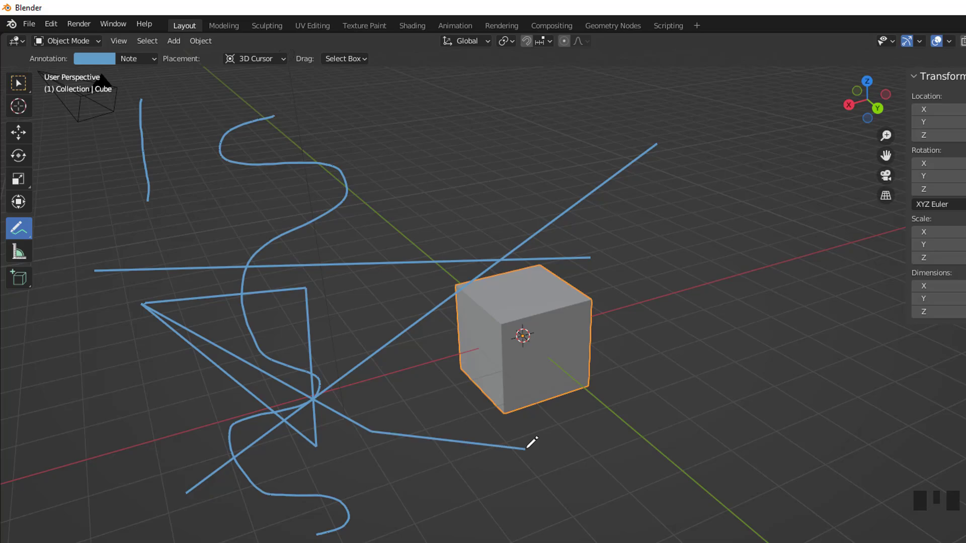
pyautogui.click(521, 344)
pyautogui.click(159, 306)
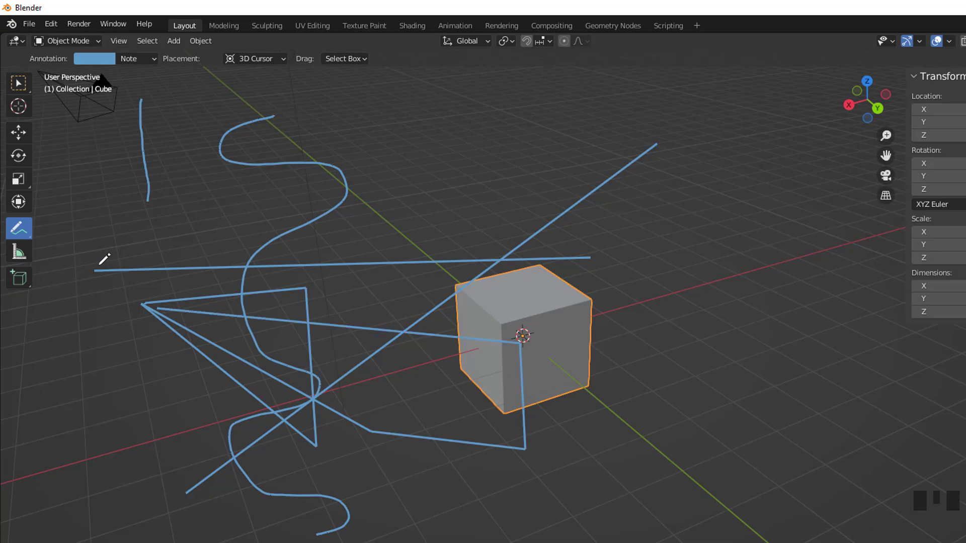
# Erase the annotation strokes with the Annotate Eraser and set its radius to 20 px
pyautogui.click(19, 230)
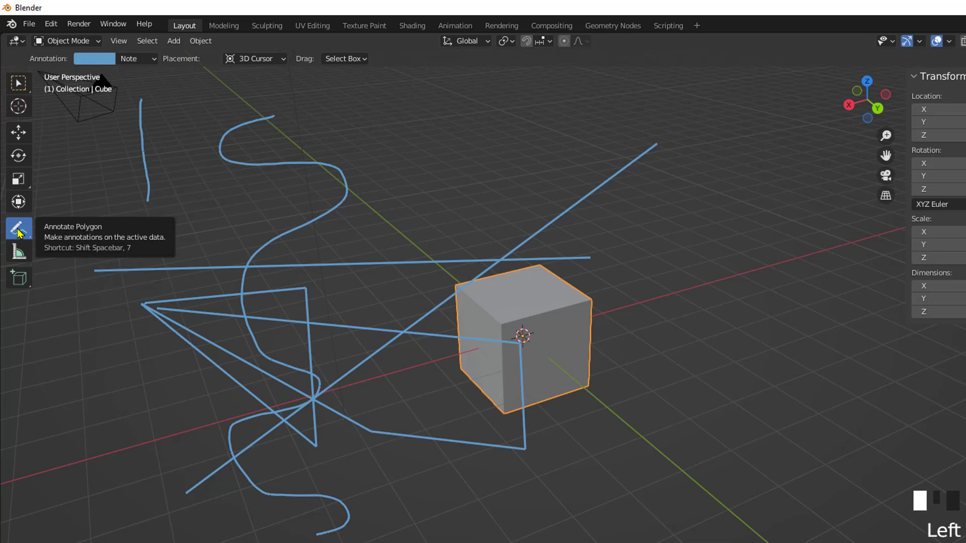
pyautogui.click(20, 232)
pyautogui.moveTo(19, 232)
pyautogui.mouseDown()
pyautogui.moveTo(126, 259)
pyautogui.moveTo(107, 316)
pyautogui.mouseUp()
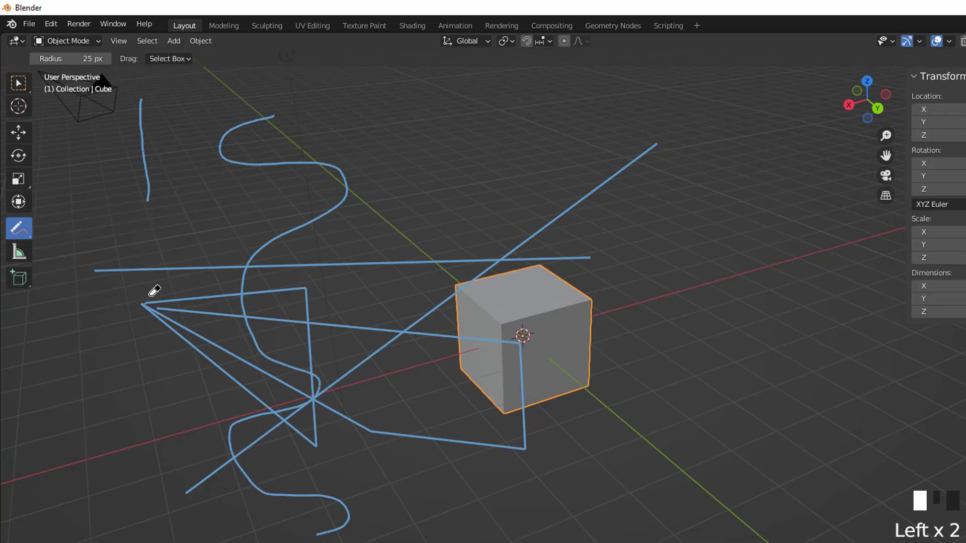
pyautogui.moveTo(245, 297)
pyautogui.mouseDown()
pyautogui.moveTo(264, 301)
pyautogui.moveTo(252, 282)
pyautogui.moveTo(244, 380)
pyautogui.moveTo(319, 198)
pyautogui.moveTo(610, 207)
pyautogui.moveTo(545, 397)
pyautogui.moveTo(314, 463)
pyautogui.moveTo(192, 429)
pyautogui.moveTo(110, 185)
pyautogui.moveTo(312, 157)
pyautogui.moveTo(241, 345)
pyautogui.moveTo(431, 317)
pyautogui.moveTo(317, 278)
pyautogui.mouseUp()
pyautogui.press('f')
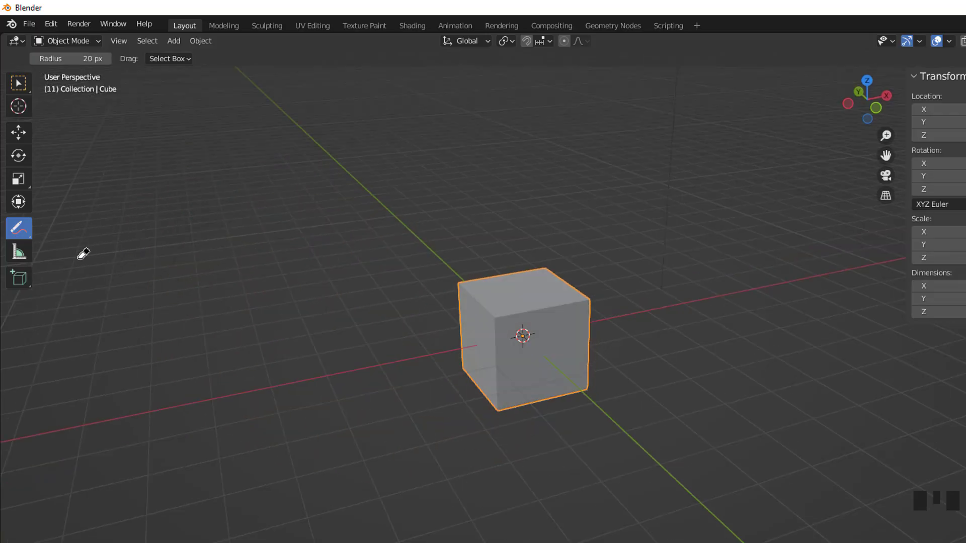
# Try the Measure tool with a ruler about 7.5 m long behind the cube, shorten it to about 3.8 m and undo it
pyautogui.click(24, 259)
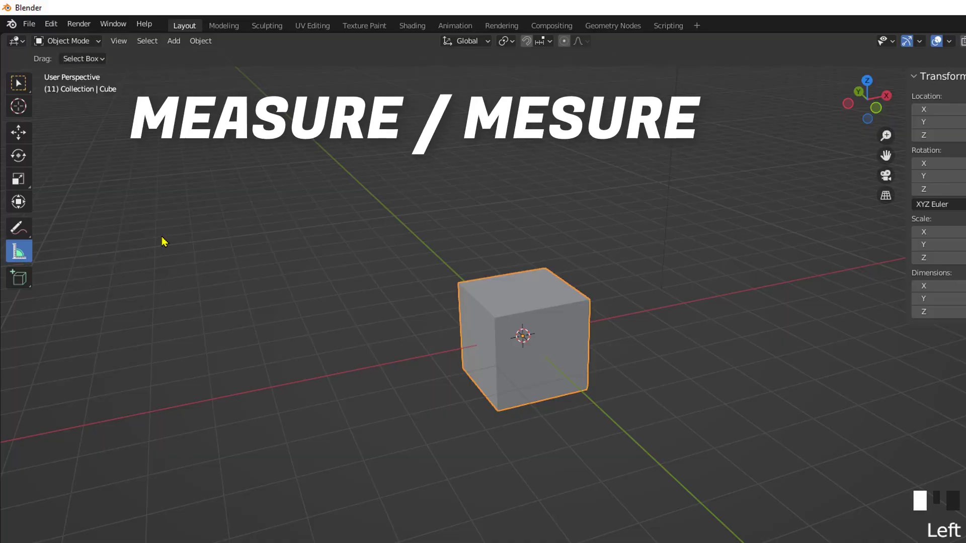
pyautogui.moveTo(162, 206); pyautogui.dragTo(526, 196)
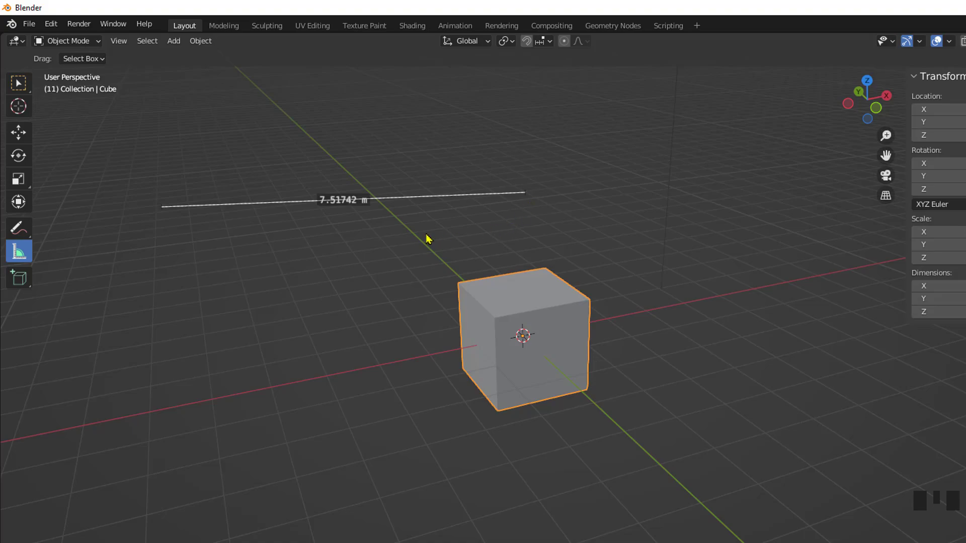
pyautogui.moveTo(526, 193); pyautogui.dragTo(345, 205)
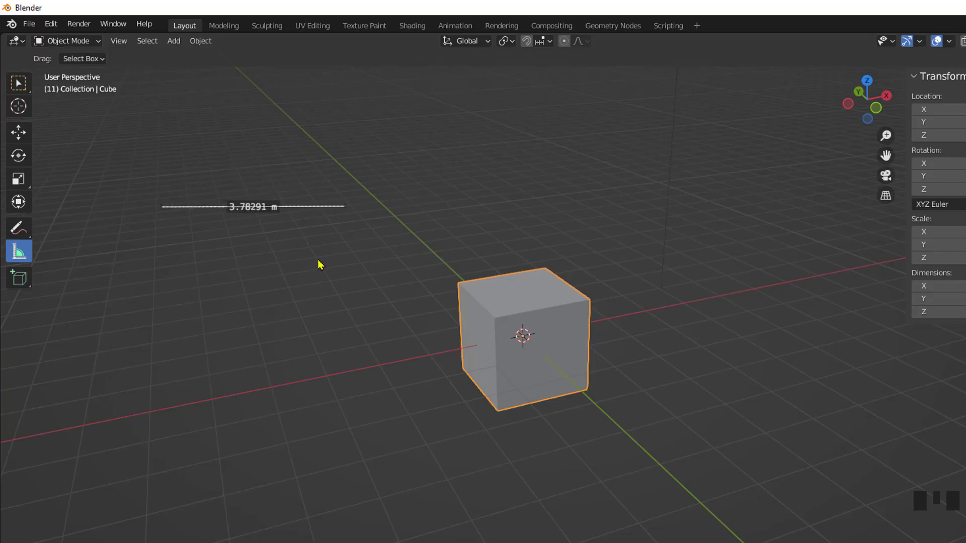
pyautogui.hotkey('ctrl', 'z')
# Measure the upper edge of the cube's front face, snapping the ruler from corner to corner
pyautogui.scroll(6, 317, 286)
pyautogui.moveTo(286, 300); pyautogui.dragTo(408, 320, button='middle')
pyautogui.moveTo(335, 262); pyautogui.dragTo(338, 264, button='middle')
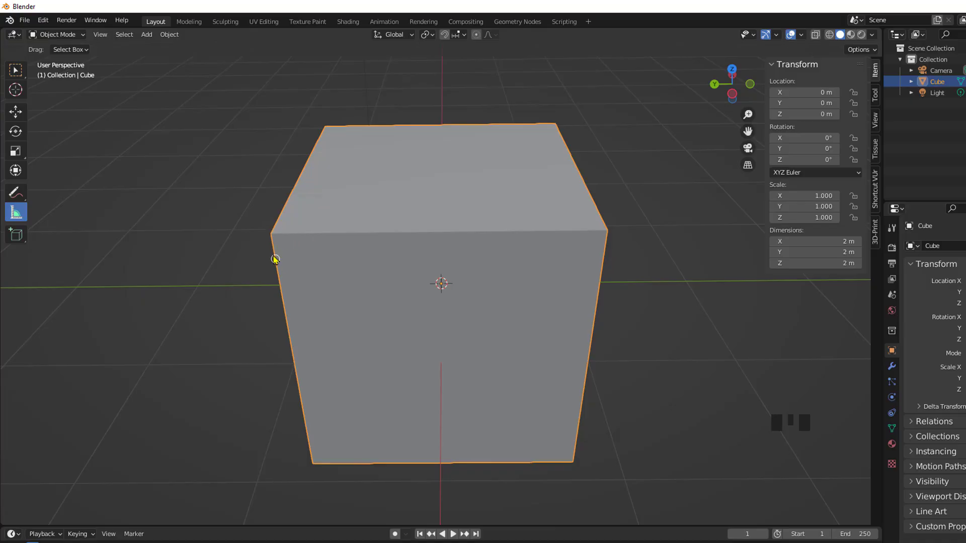
pyautogui.keyDown('ctrl'); pyautogui.moveTo(271, 236); pyautogui.dragTo(605, 236); pyautogui.keyUp('ctrl')
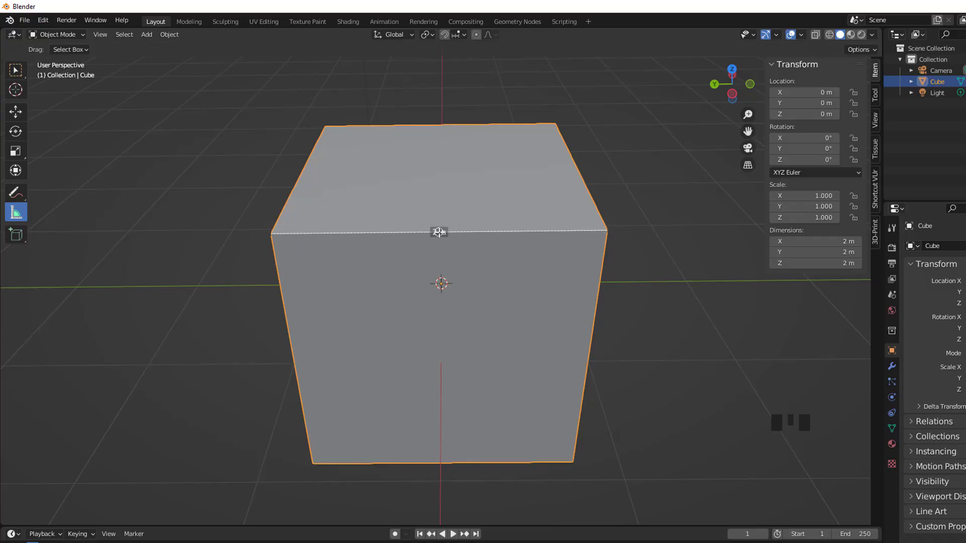
# Turn the edge ruler into an angle measurement with its vertex at the front face's lower corner, and remove that angle
pyautogui.moveTo(439, 232); pyautogui.dragTo(445, 201, button='middle')
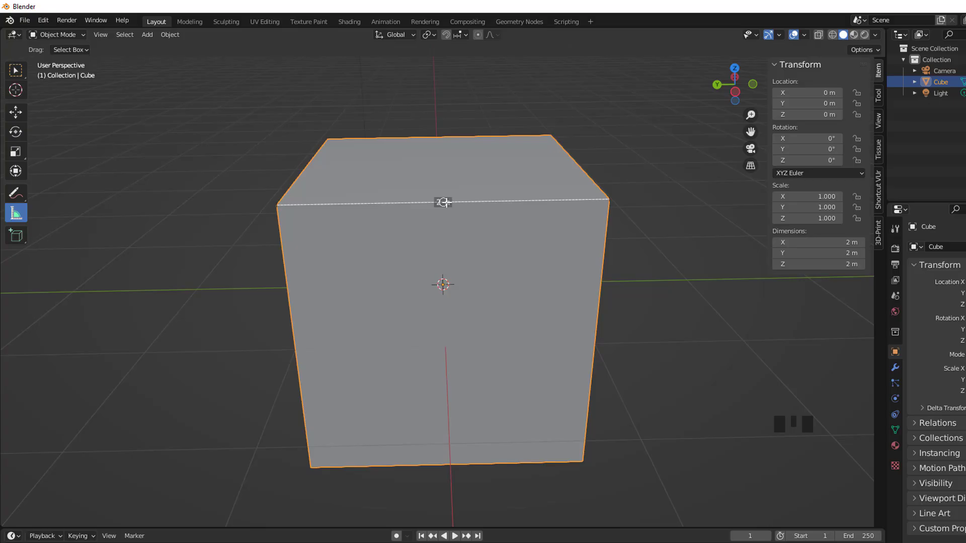
pyautogui.keyDown('ctrl'); pyautogui.moveTo(445, 202); pyautogui.dragTo(278, 223); pyautogui.keyUp('ctrl')
pyautogui.keyDown('ctrl'); pyautogui.moveTo(276, 205); pyautogui.dragTo(311, 467); pyautogui.keyUp('ctrl')
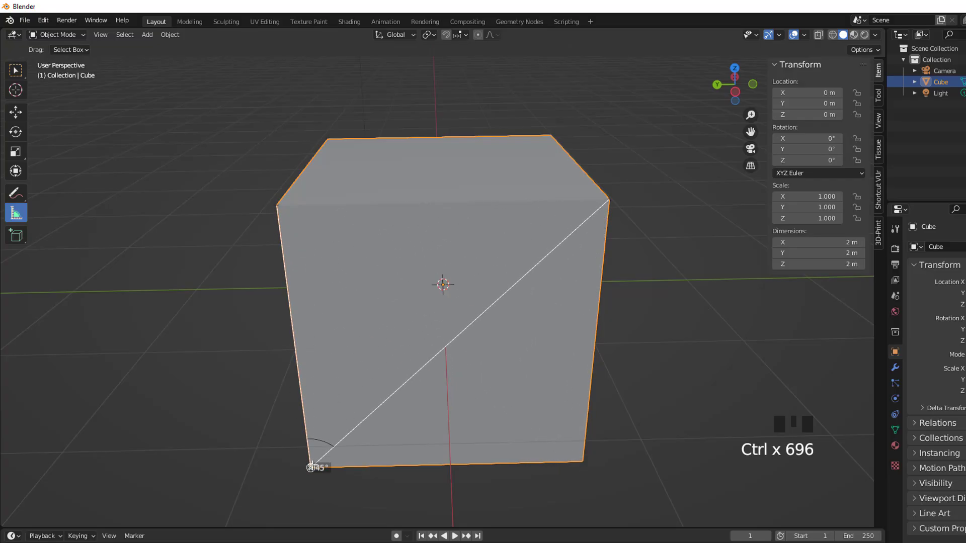
pyautogui.press('x')
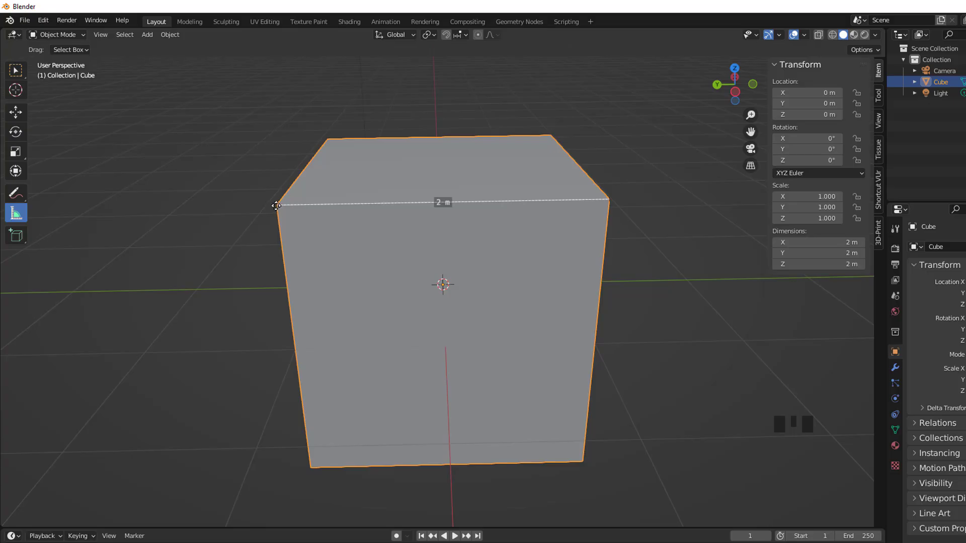
# Measure the front face's diagonal and delete that ruler, as well as a second freehand ruler about 1.7 m long behind the cube
pyautogui.keyDown('shift'); pyautogui.moveTo(276, 206); pyautogui.dragTo(311, 468); pyautogui.keyUp('shift')
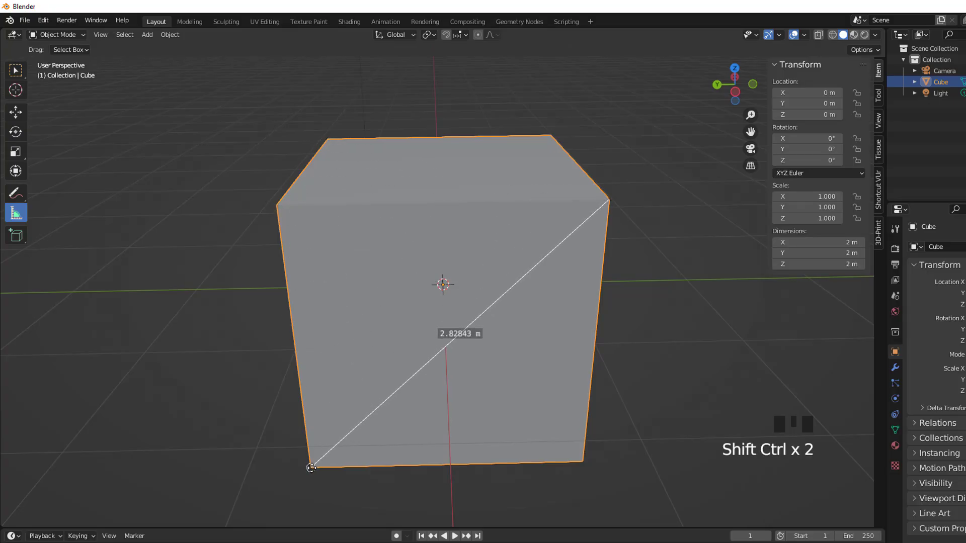
pyautogui.click(310, 467)
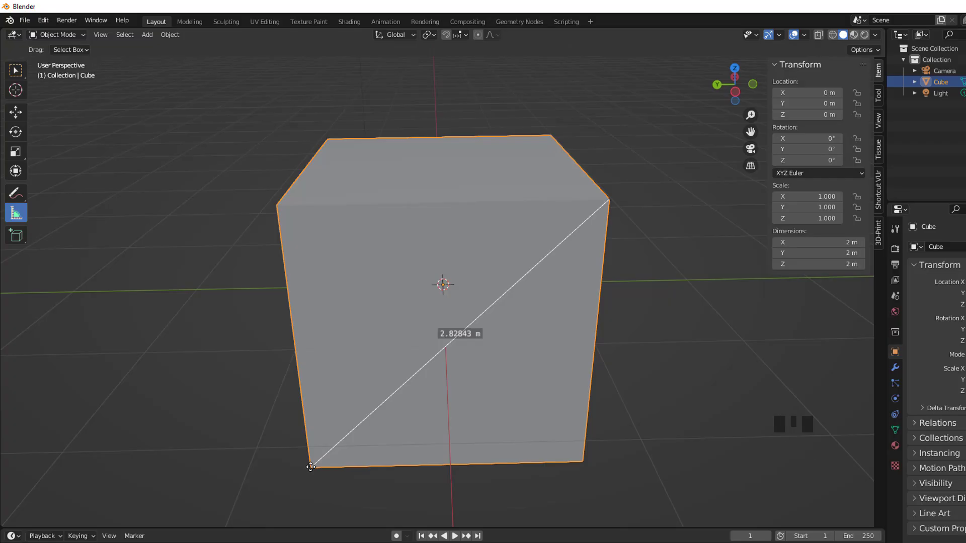
pyautogui.press('Delete')
pyautogui.moveTo(174, 97); pyautogui.dragTo(405, 95)
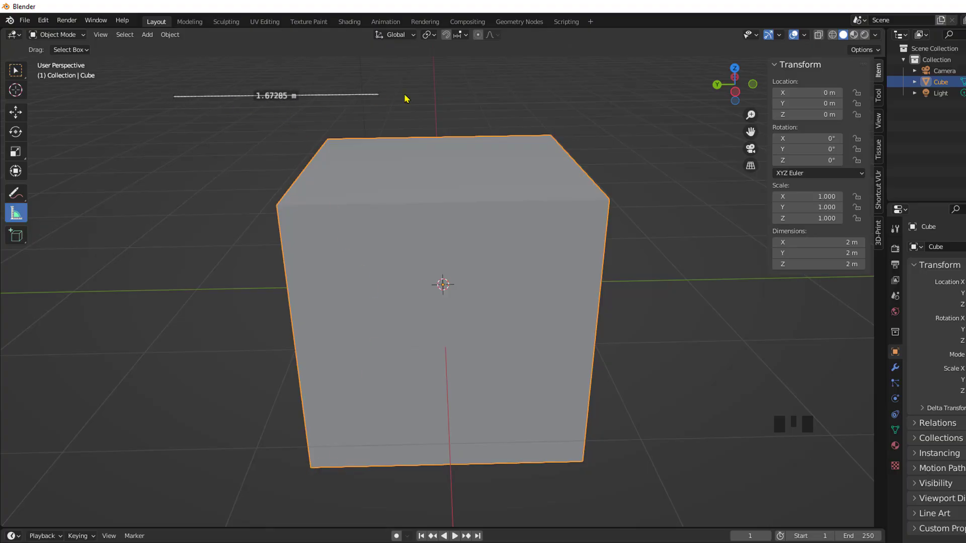
pyautogui.press('Delete')
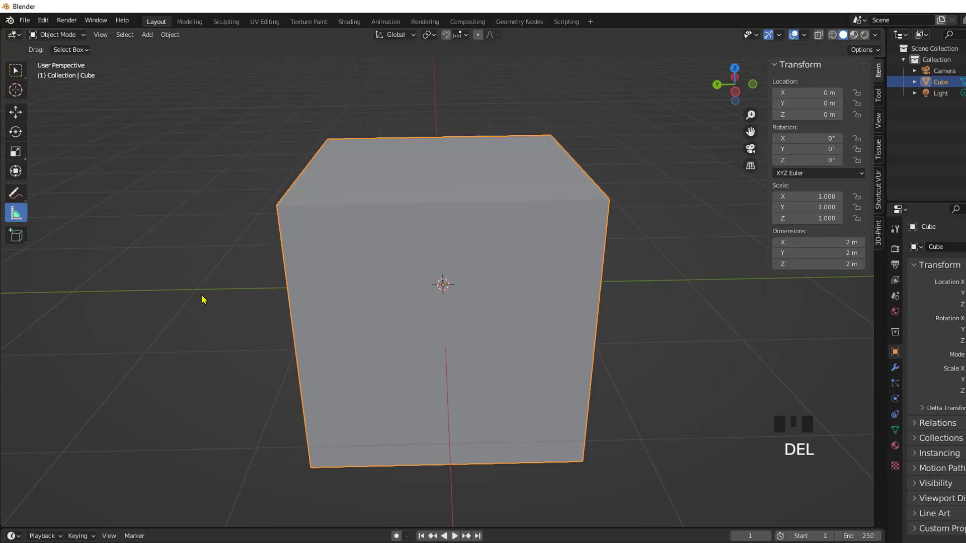
# Add a box about 4.5 by 4.7 by 2.5 m on the ground beside the original cube with the Add Cube tool
pyautogui.scroll(-7, 216, 254)
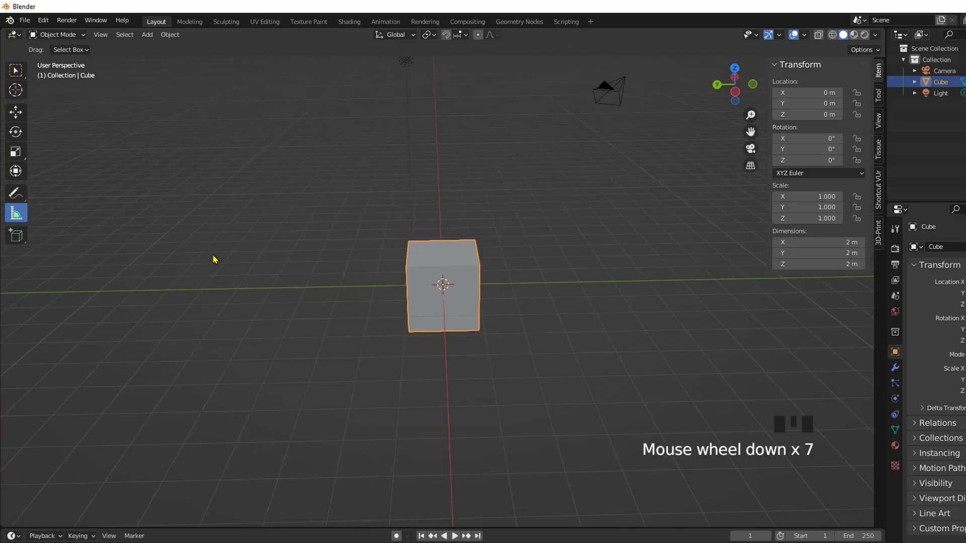
pyautogui.click(16, 237)
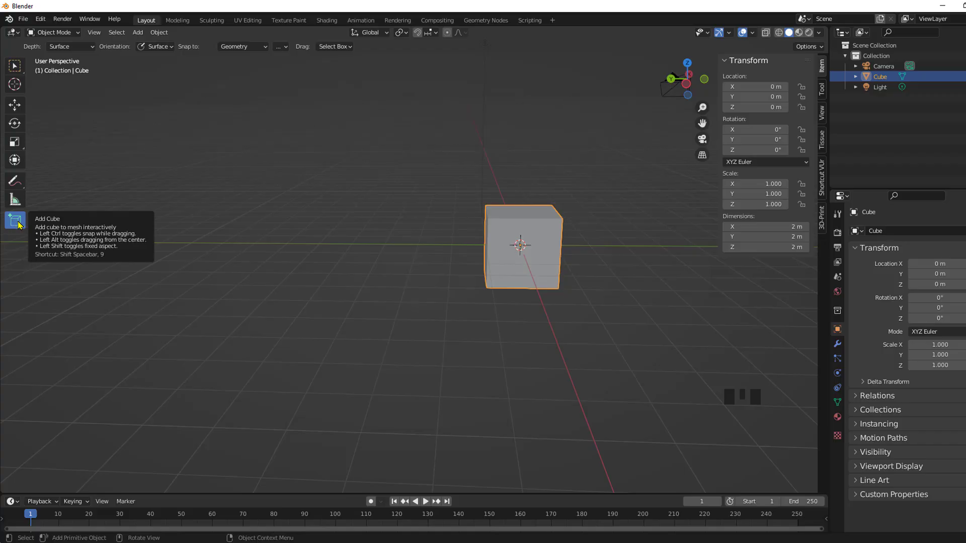
pyautogui.click(19, 225)
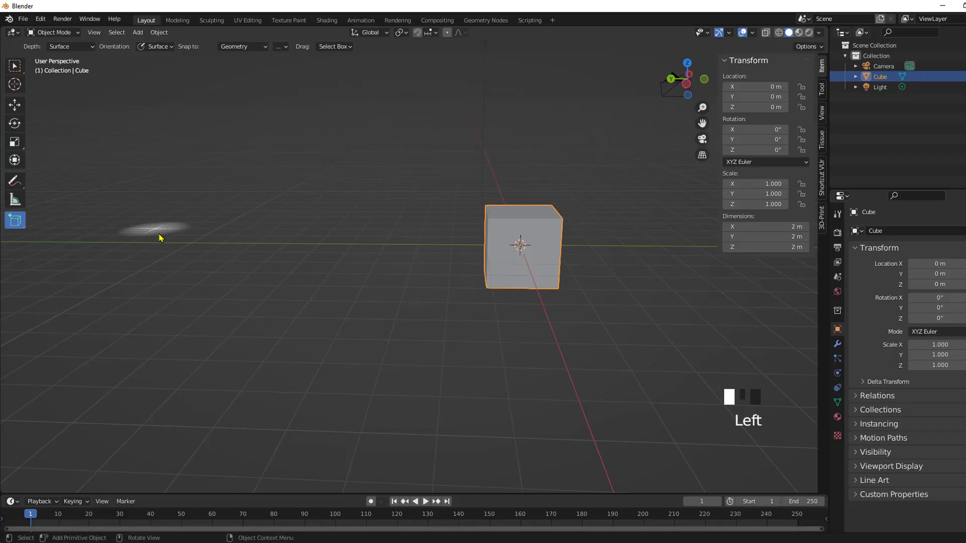
pyautogui.moveTo(181, 267)
pyautogui.mouseDown(button='middle')
pyautogui.moveTo(190, 304)
pyautogui.moveTo(248, 285)
pyautogui.moveTo(176, 278)
pyautogui.mouseUp(button='middle')
pyautogui.moveTo(143, 254); pyautogui.dragTo(284, 387)
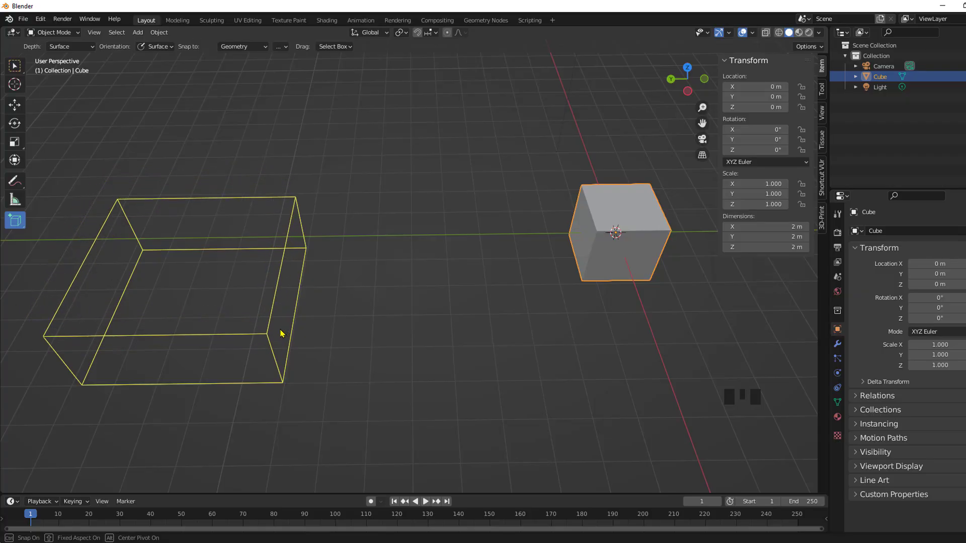
pyautogui.click(278, 319)
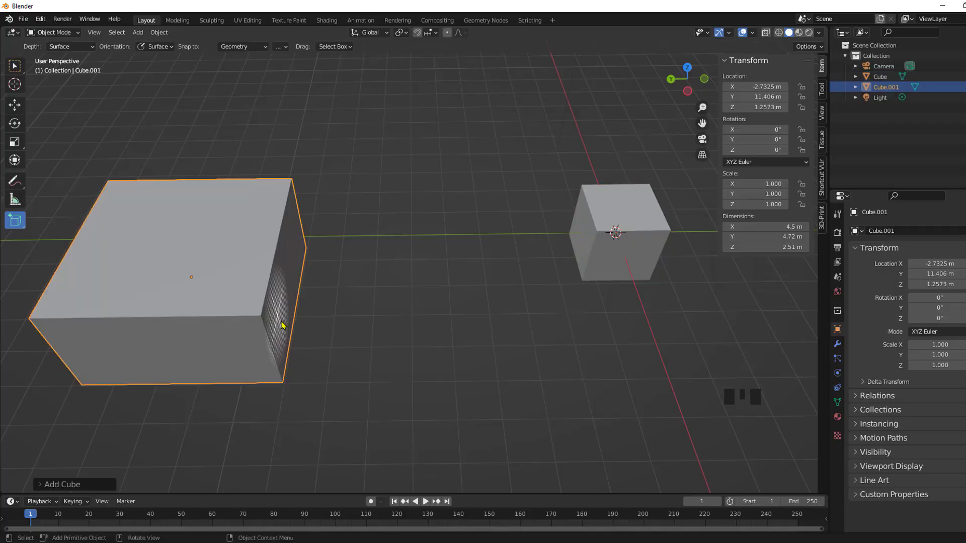
# Add a second box about 2.2 by 3.1 by 1.6 m on the ground in front of the existing boxes
pyautogui.moveTo(355, 363)
pyautogui.mouseDown(button='middle')
pyautogui.moveTo(444, 323)
pyautogui.moveTo(362, 332)
pyautogui.moveTo(349, 349)
pyautogui.moveTo(351, 300)
pyautogui.mouseUp(button='middle')
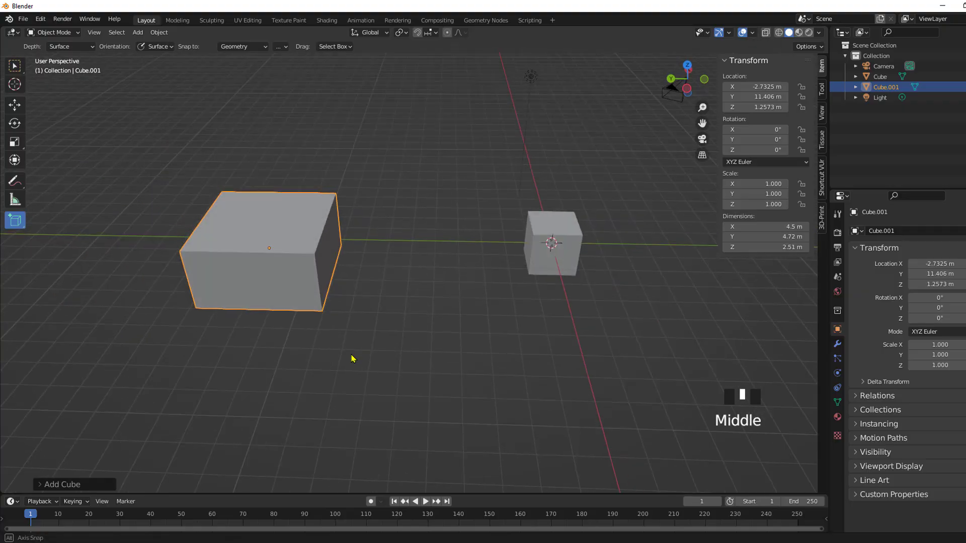
pyautogui.moveTo(392, 334); pyautogui.dragTo(481, 381)
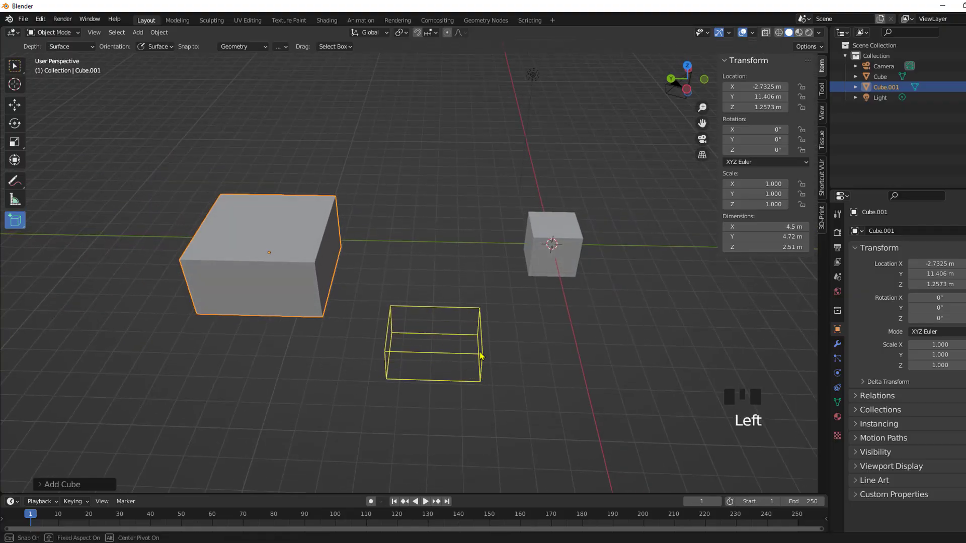
pyautogui.click(496, 347)
# Add a large box about 9.1 by 12.9 by 6.9 m enclosing the original cube with the Add Cube tool
pyautogui.moveTo(586, 345)
pyautogui.keyDown('shift'); pyautogui.mouseDown(button='middle')
pyautogui.moveTo(405, 351)
pyautogui.moveTo(328, 342)
pyautogui.mouseUp(button='middle'); pyautogui.keyUp('shift')
pyautogui.moveTo(400, 311)
pyautogui.mouseDown()
pyautogui.moveTo(470, 360)
pyautogui.moveTo(609, 421)
pyautogui.mouseUp()
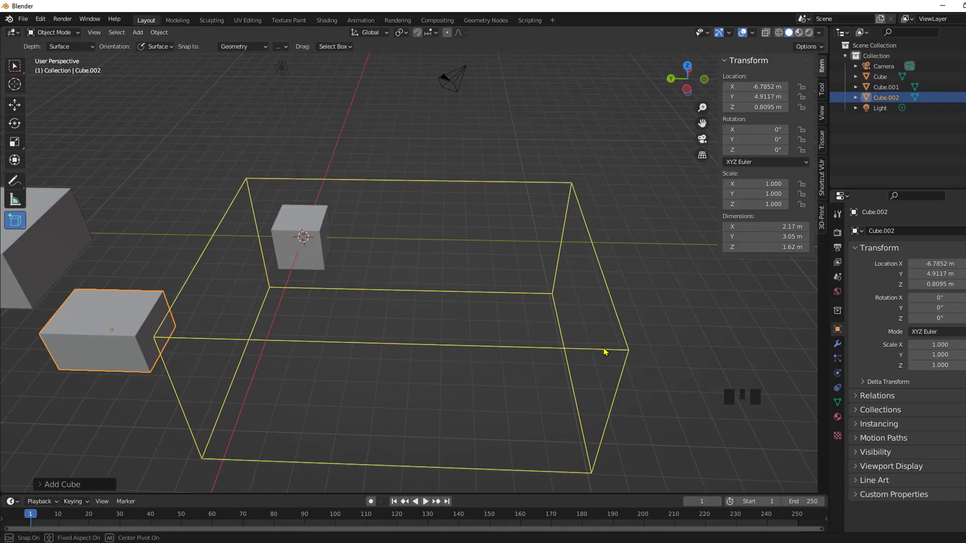
pyautogui.click(603, 338)
pyautogui.keyDown('shift'); pyautogui.moveTo(650, 356); pyautogui.dragTo(577, 366, button='middle'); pyautogui.keyUp('shift')
pyautogui.scroll(-5, 583, 373)
pyautogui.moveTo(552, 331); pyautogui.dragTo(662, 444)
pyautogui.rightClick(663, 440)
pyautogui.moveTo(496, 398); pyautogui.dragTo(287, 384, button='middle')
pyautogui.moveTo(379, 275); pyautogui.dragTo(509, 359)
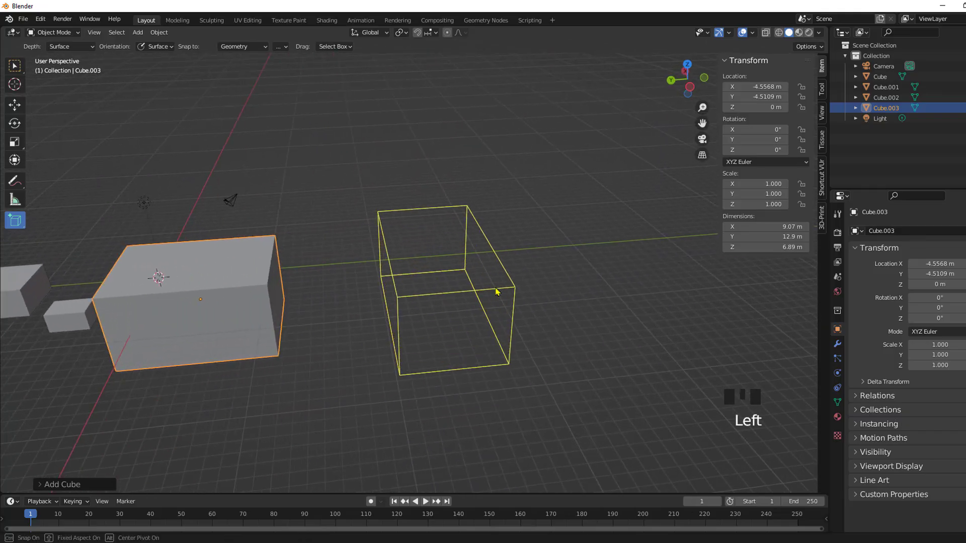
pyautogui.rightClick(496, 289)
# Draw a tall cone on the empty ground beside the large box with the Add Cone tool and undo it
pyautogui.moveTo(514, 322); pyautogui.dragTo(474, 300, button='middle')
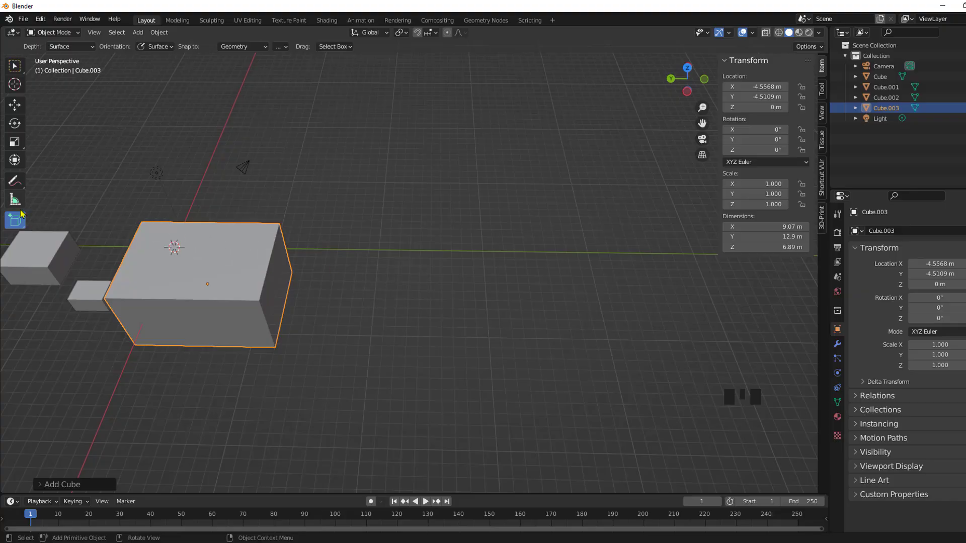
pyautogui.click(11, 224)
pyautogui.click(11, 224)
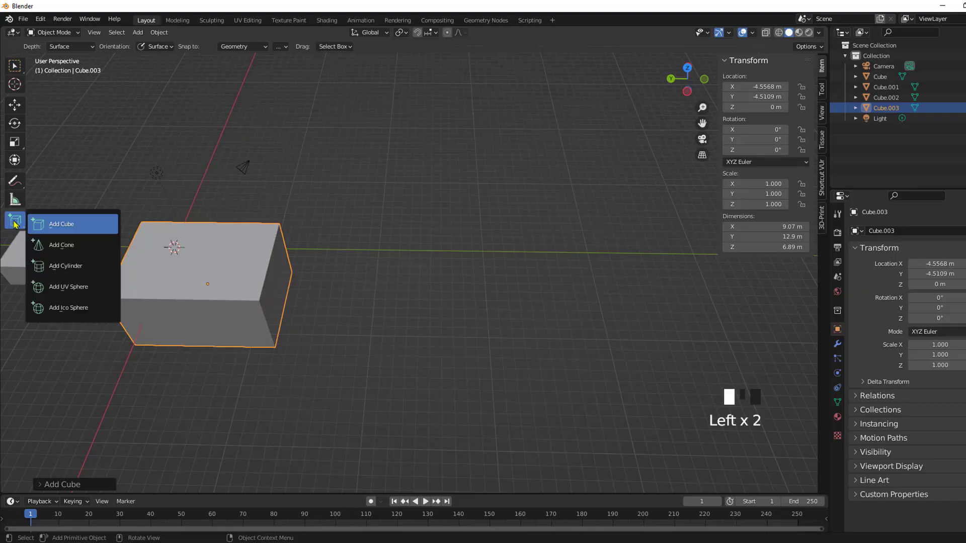
pyautogui.click(53, 244)
pyautogui.moveTo(422, 301); pyautogui.dragTo(562, 304)
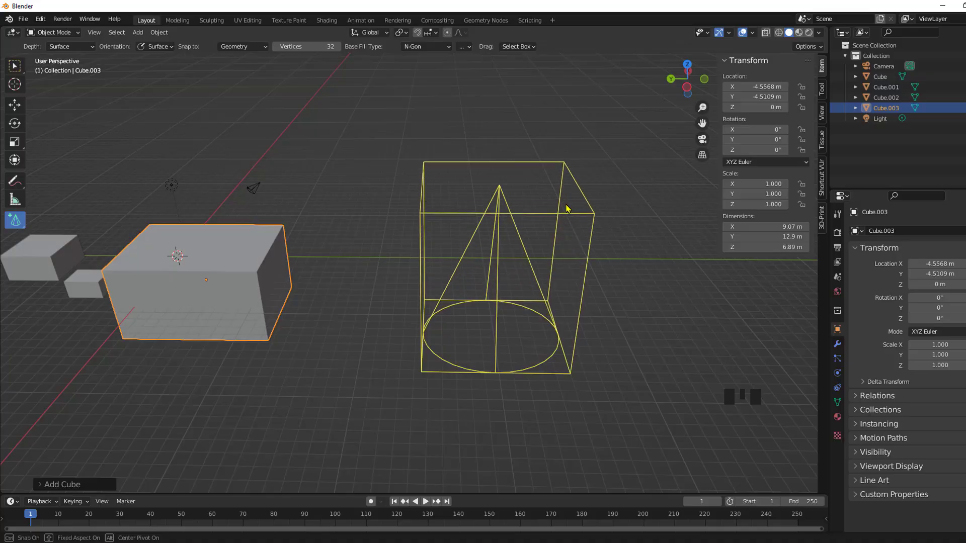
pyautogui.click(560, 142)
pyautogui.moveTo(561, 143); pyautogui.dragTo(608, 255, button='middle')
pyautogui.hotkey('ctrl', 'z')
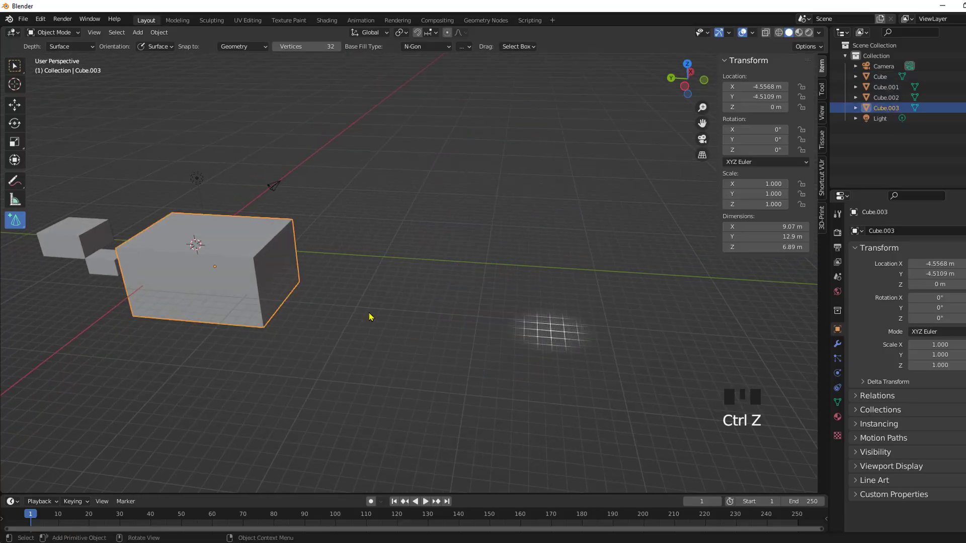
# Draw a cylinder about 11.6 by 12.7 by 17.2 m beside the large box with the Add Cylinder tool and undo it
pyautogui.click(15, 225)
pyautogui.click(15, 224)
pyautogui.moveTo(15, 227); pyautogui.dragTo(65, 265)
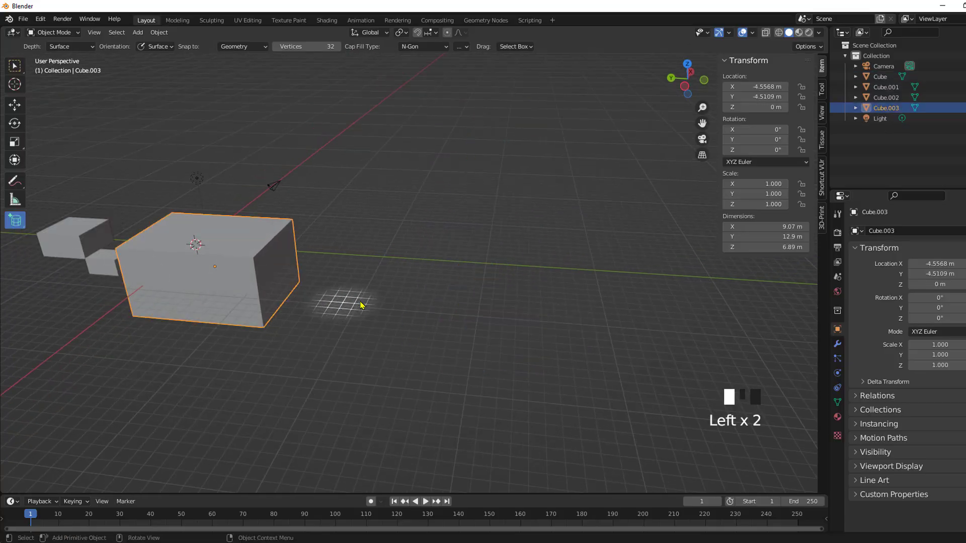
pyautogui.moveTo(416, 301); pyautogui.dragTo(582, 406)
pyautogui.click(609, 275)
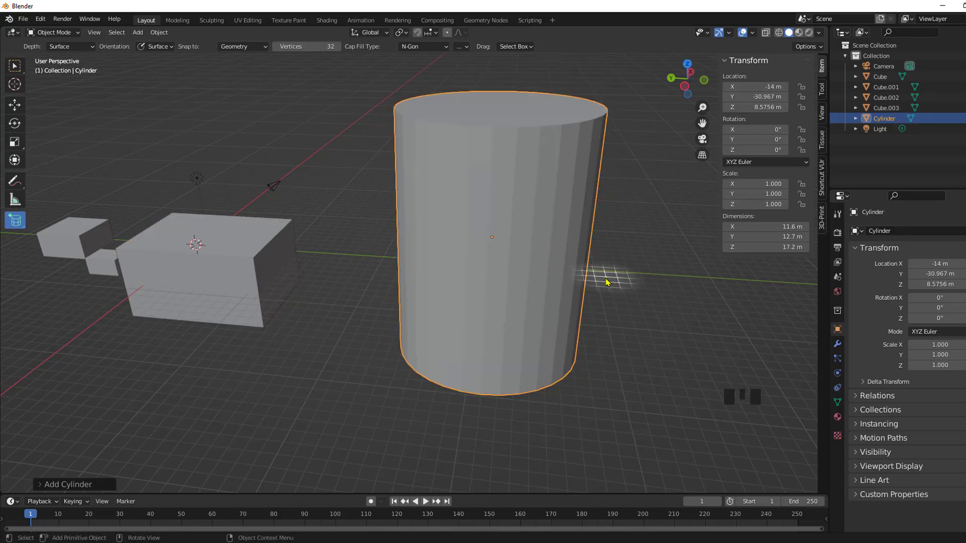
pyautogui.hotkey('ctrl', 'z')
# Draw a large sphere beside the large box with the Add UV Sphere tool and undo it
pyautogui.click(20, 228)
pyautogui.moveTo(20, 228); pyautogui.dragTo(65, 287)
pyautogui.moveTo(408, 308); pyautogui.dragTo(619, 428)
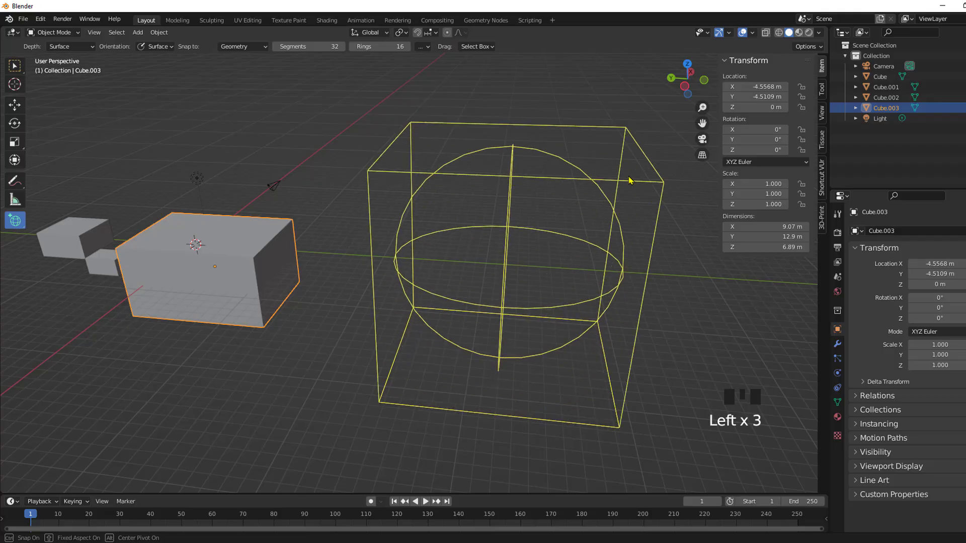
pyautogui.click(629, 169)
pyautogui.moveTo(649, 278); pyautogui.dragTo(672, 279, button='middle')
pyautogui.hotkey('ctrl', 'z')
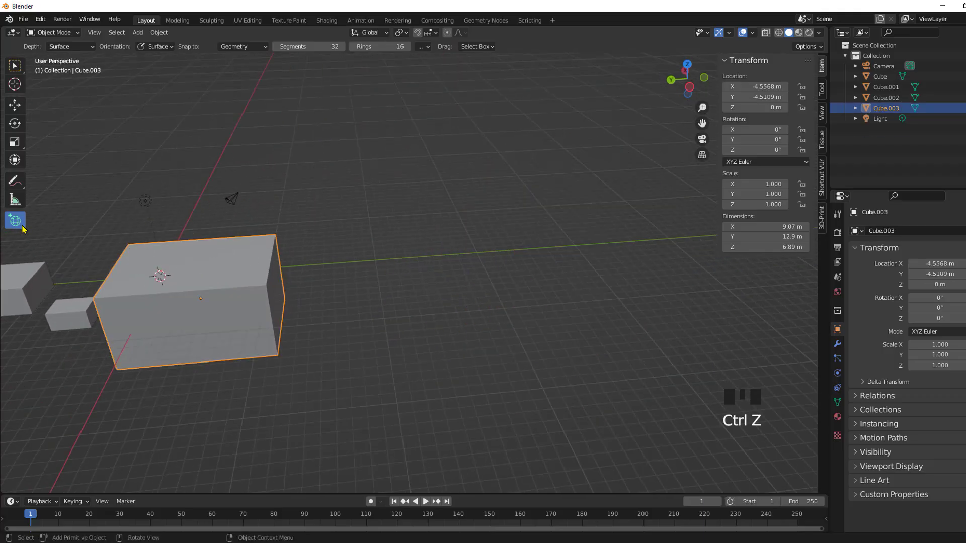
# Add a large ico sphere on the ground beside the large box with the Add Ico Sphere tool
pyautogui.moveTo(20, 225); pyautogui.dragTo(73, 304)
pyautogui.moveTo(434, 288); pyautogui.dragTo(656, 392)
pyautogui.click(647, 155)
pyautogui.moveTo(645, 282); pyautogui.dragTo(642, 331, button='middle')
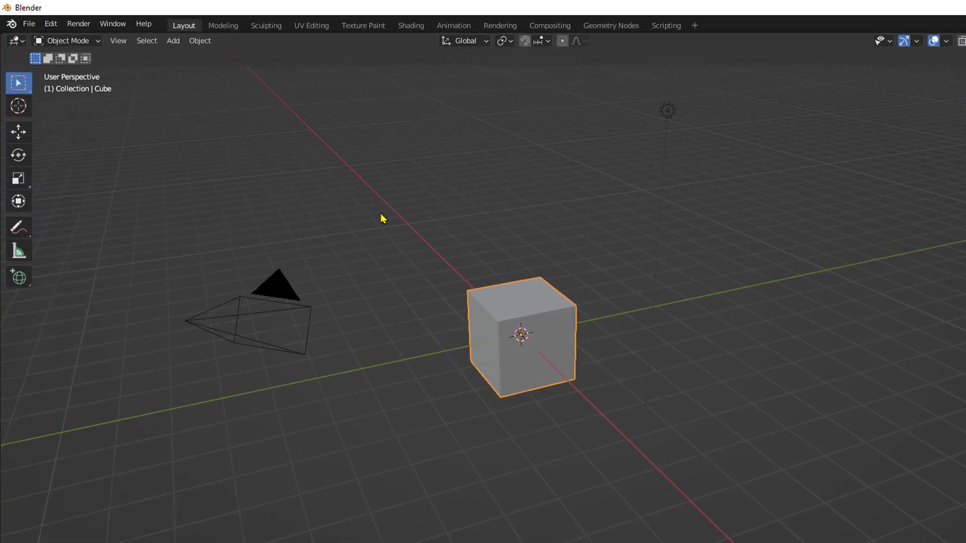
# Add a Monkey mesh at the origin and scale it up until it encloses the default cube
pyautogui.click(173, 41)
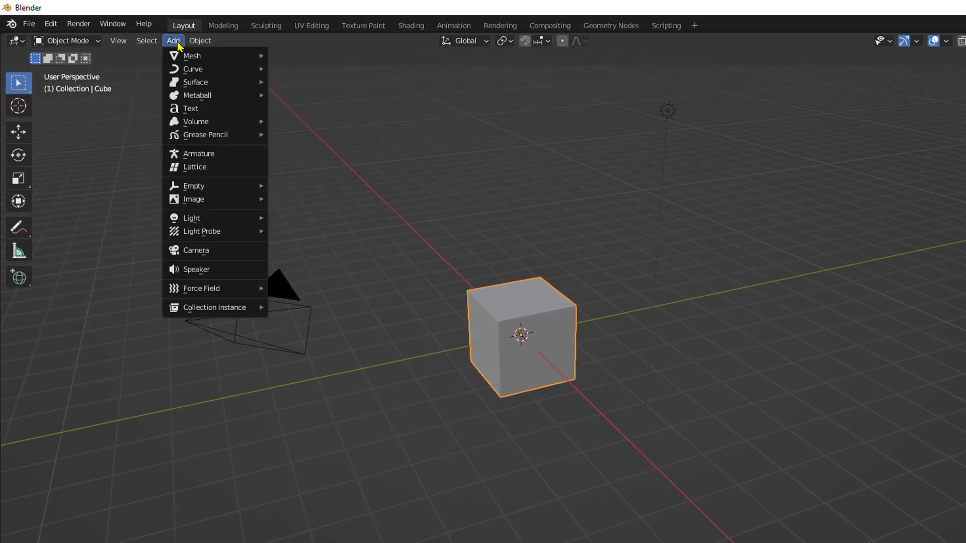
pyautogui.click(381, 213)
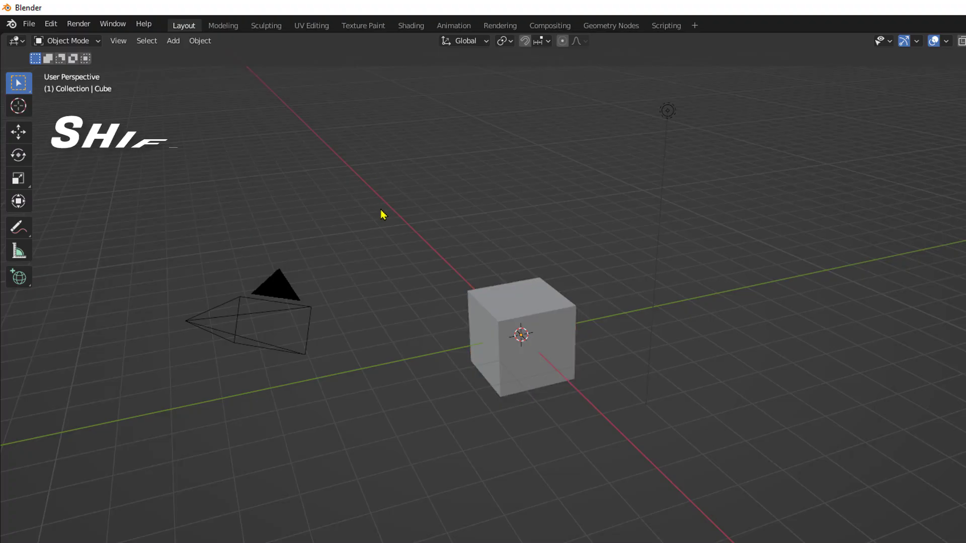
pyautogui.hotkey('shift', 'a')
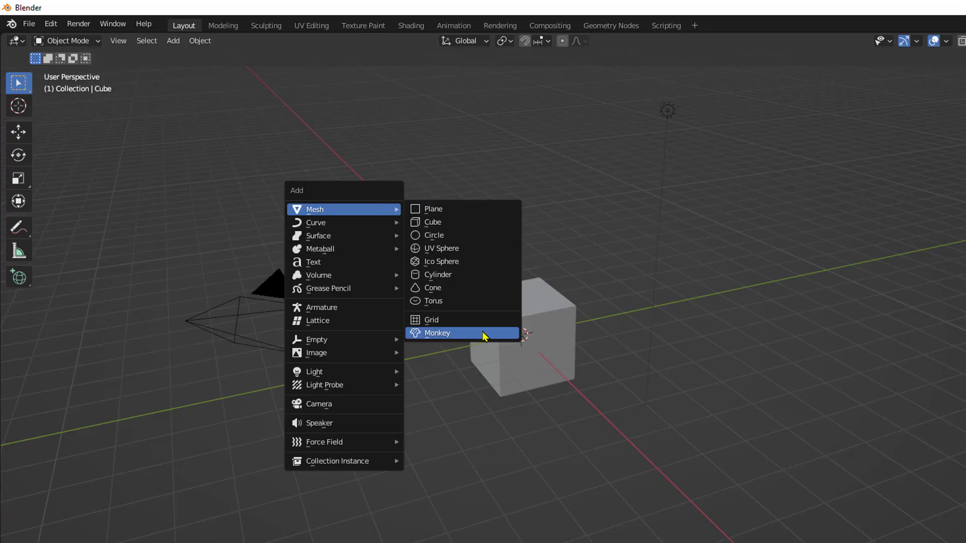
pyautogui.click(461, 339)
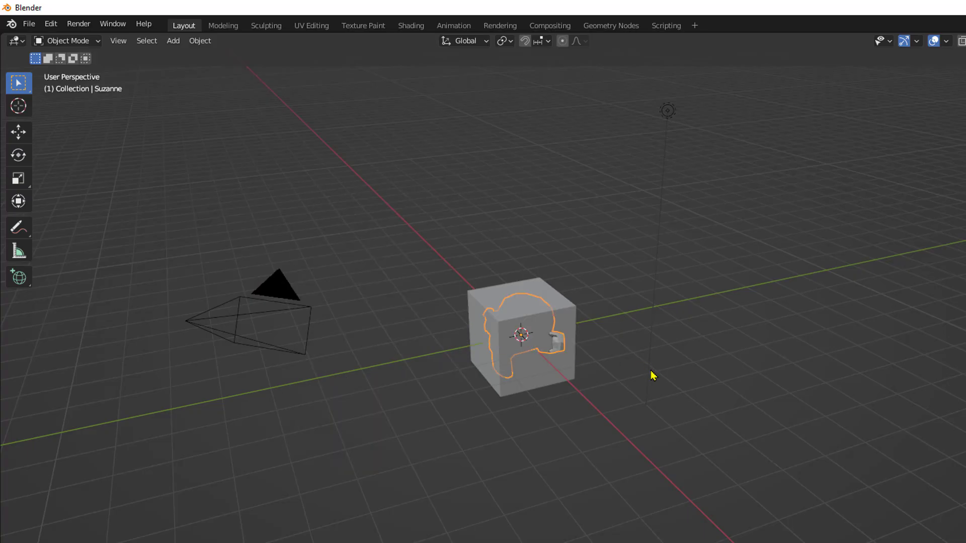
pyautogui.press('s')
pyautogui.click(107, 452)
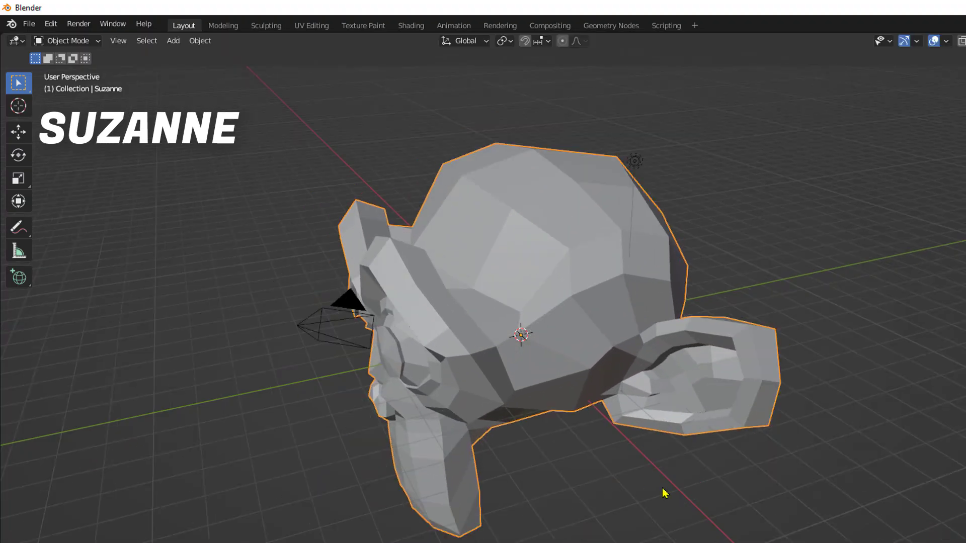
pyautogui.click(662, 488)
pyautogui.moveTo(538, 542); pyautogui.dragTo(568, 542, button='middle')
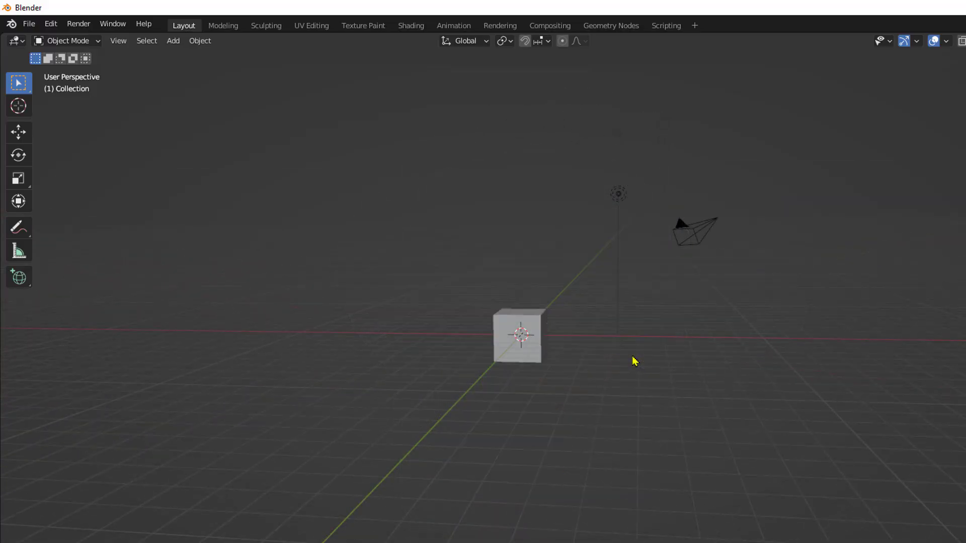
pyautogui.hotkey('shift', 'a')
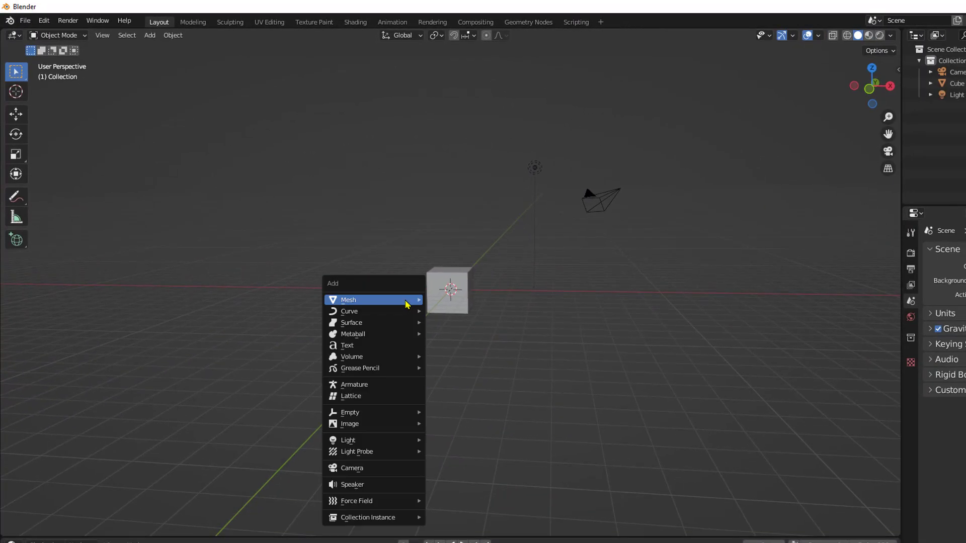
pyautogui.moveTo(407, 305)
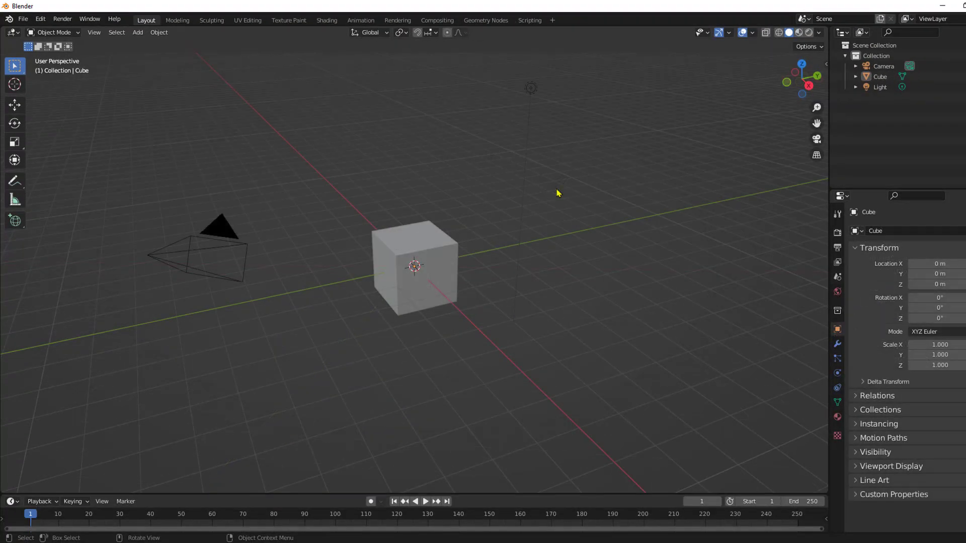
# Delete the default cube
pyautogui.click(430, 252)
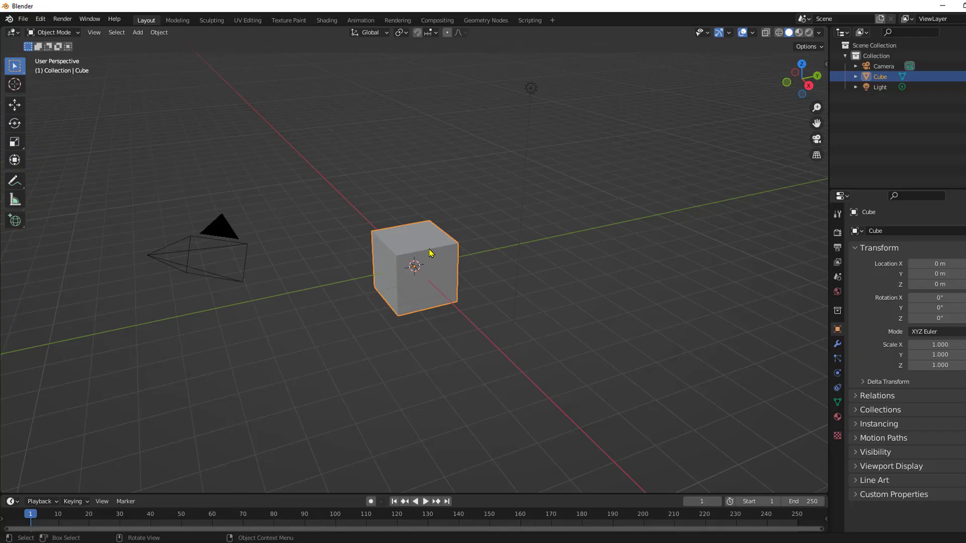
pyautogui.press('x')
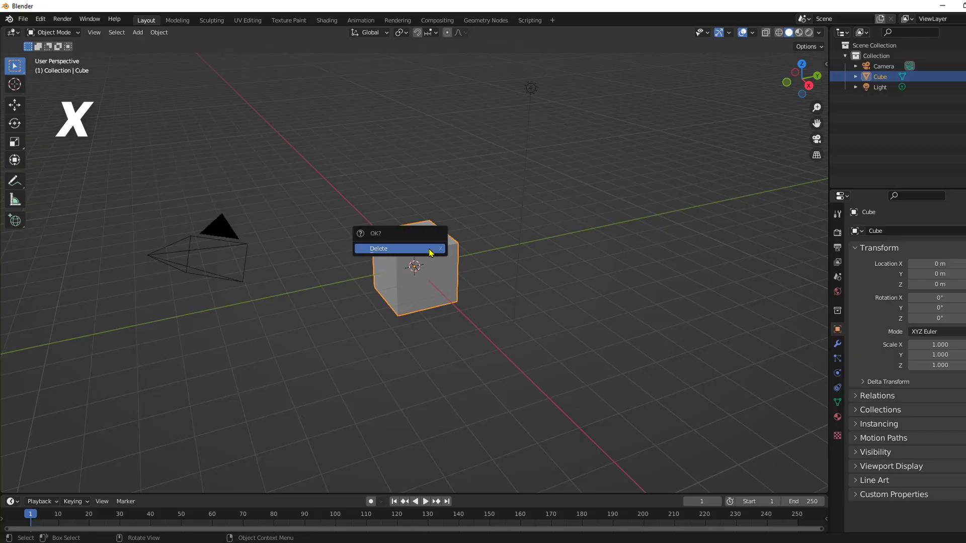
pyautogui.click(430, 250)
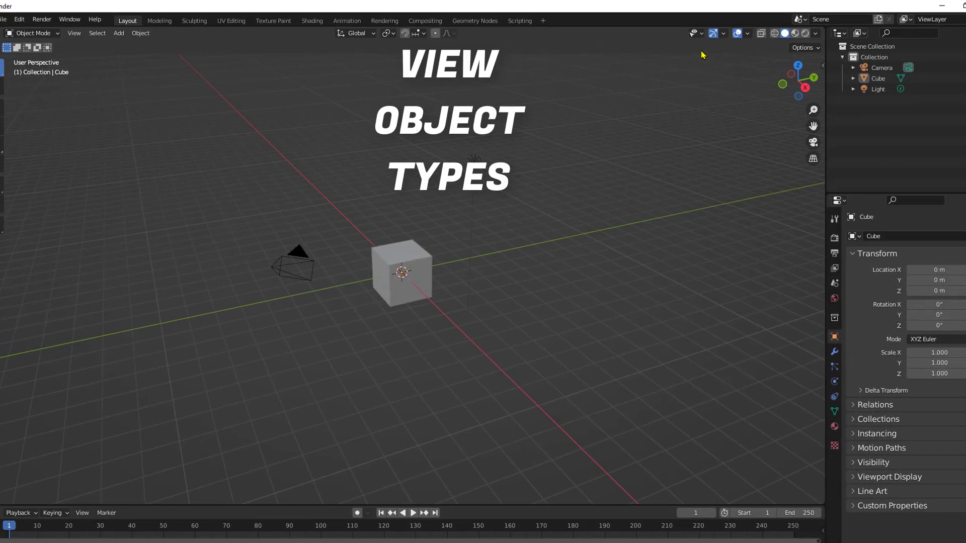
# Hide all Mesh objects through the Object Types Visibility settings and show them again
pyautogui.click(701, 34)
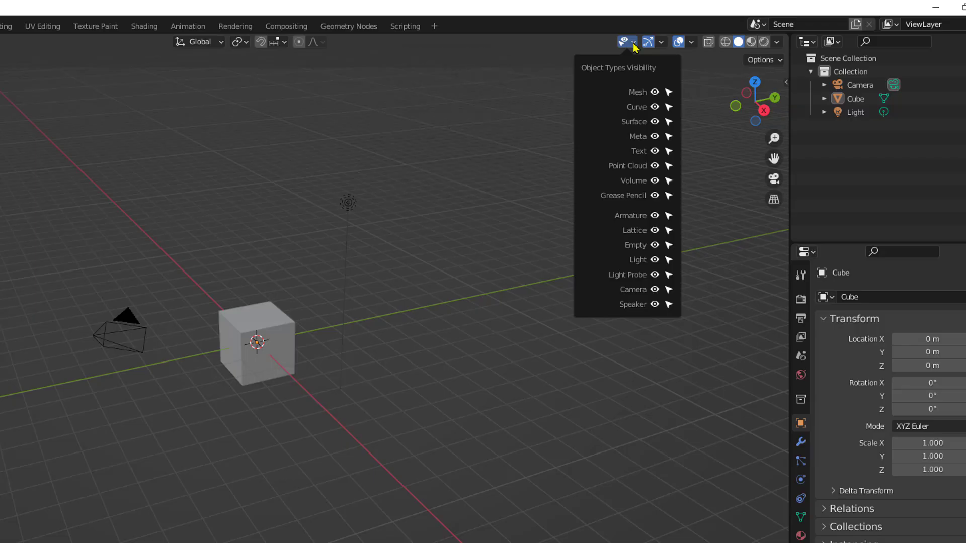
pyautogui.click(655, 93)
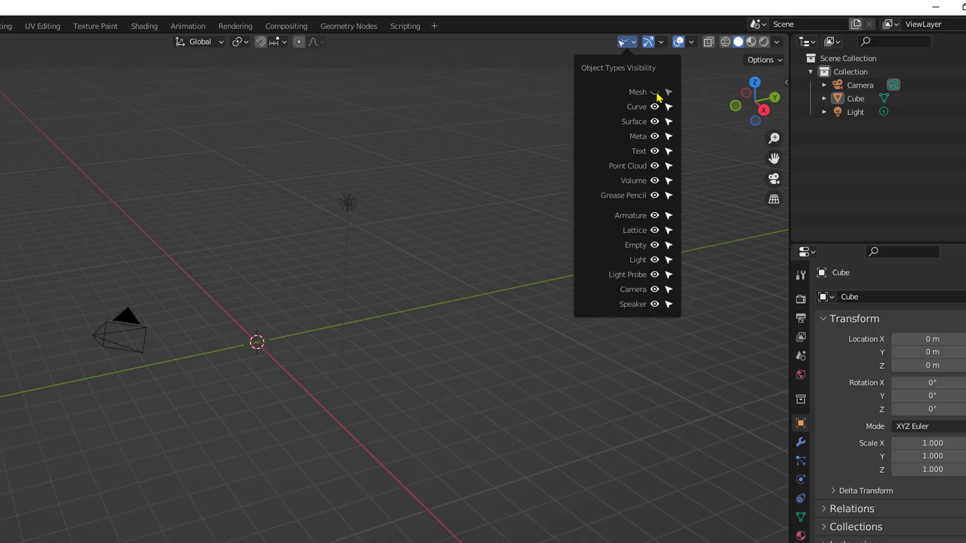
pyautogui.click(655, 93)
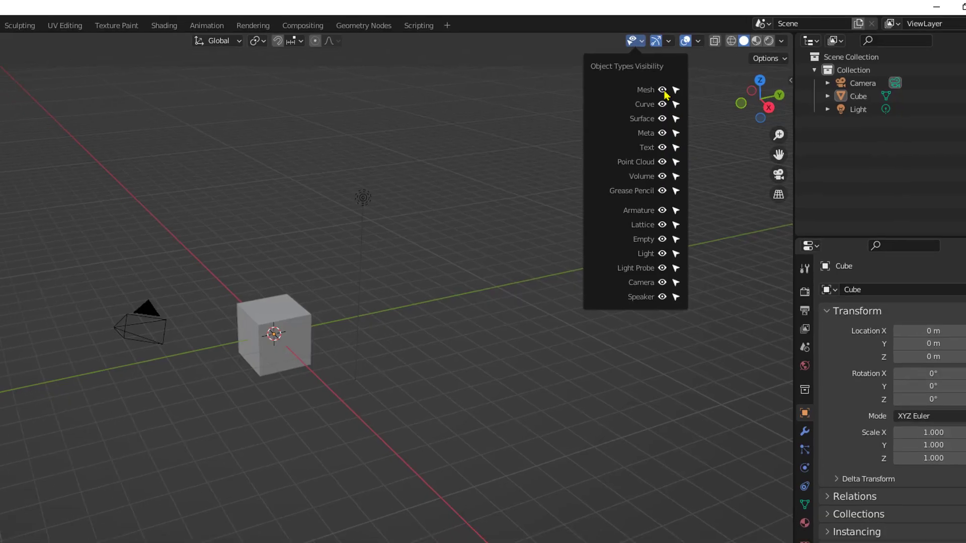
# Add a Cone mesh and move it beside the cube, to about X -2.1, Y -5.1, Z -0.2 m
pyautogui.click(137, 32)
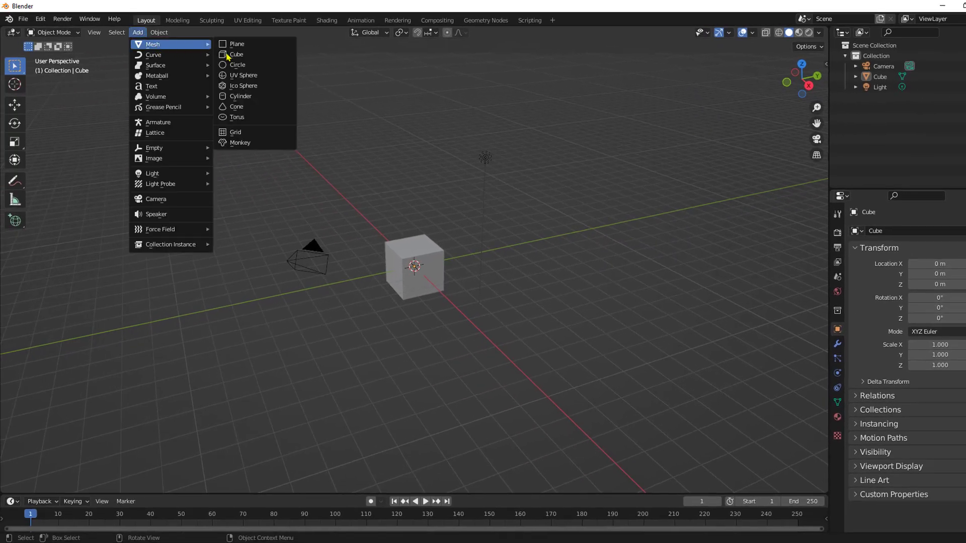
pyautogui.click(235, 109)
pyautogui.press('g')
pyautogui.click(104, 93)
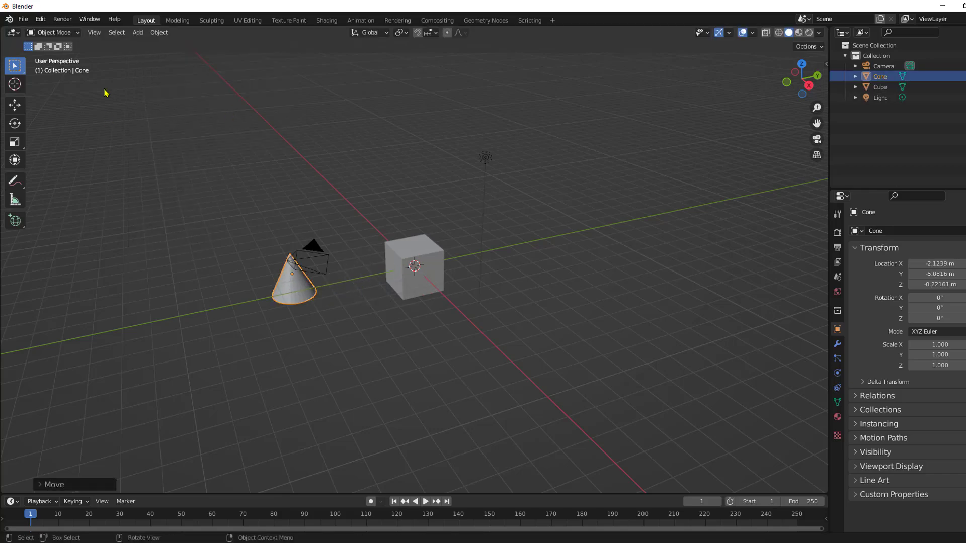
# Add a Torus mesh and move it below the cone and cube, to about X 0.1, Y -3.1, Z -2.7 m
pyautogui.click(138, 32)
pyautogui.moveTo(151, 44)
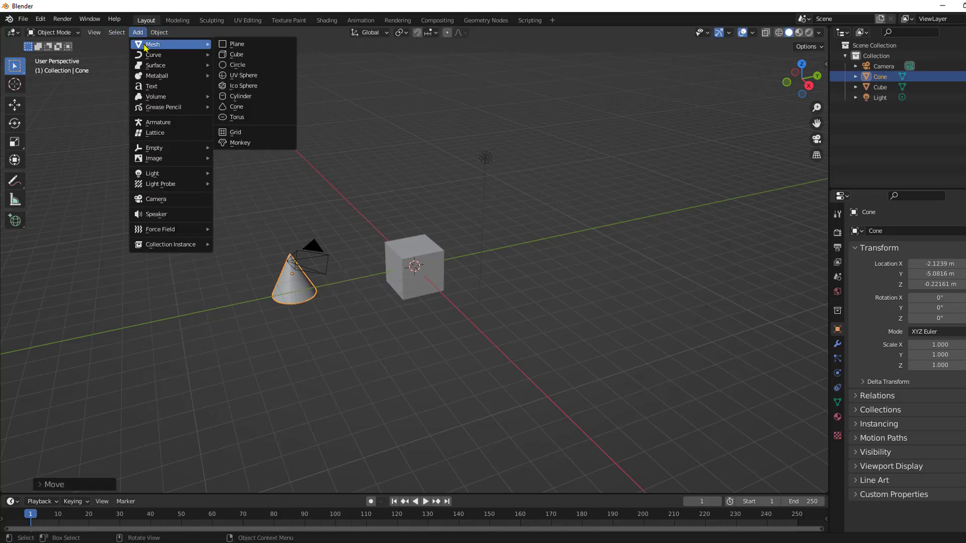
pyautogui.click(236, 117)
pyautogui.press('g')
pyautogui.click(165, 107)
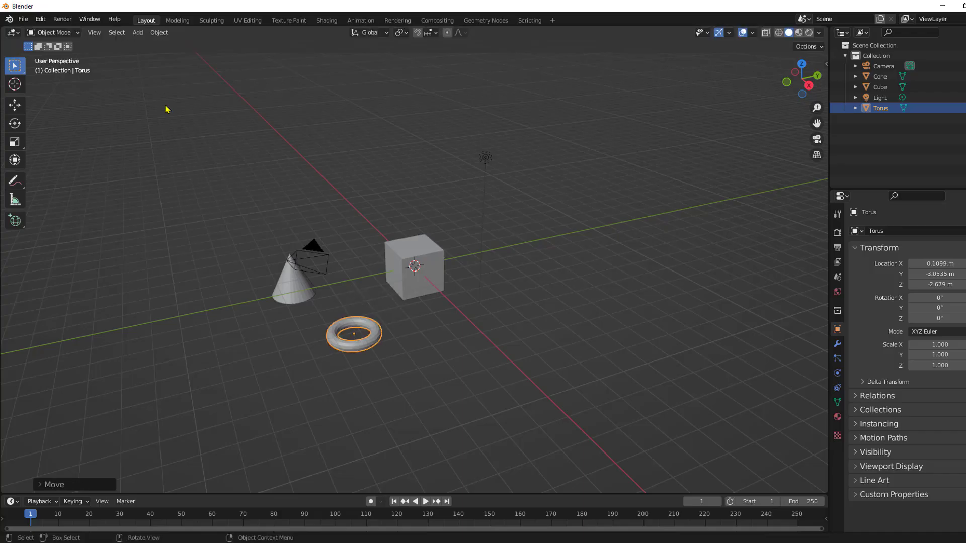
# Add a UV Sphere mesh and move it between the cone and cube, to about X -1.8, Y -2.7, Z 1.1 m
pyautogui.click(137, 32)
pyautogui.moveTo(158, 50)
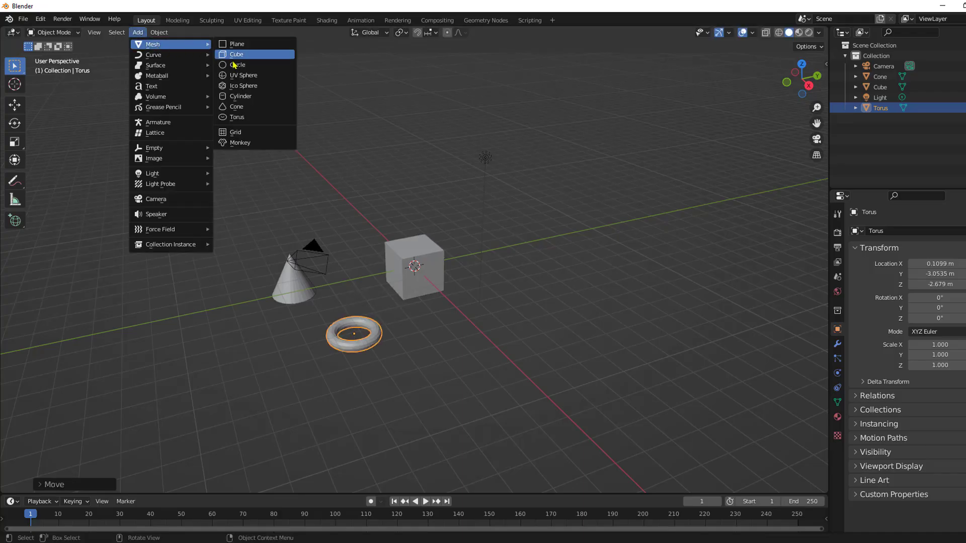
pyautogui.click(238, 75)
pyautogui.press('g')
pyautogui.click(261, 94)
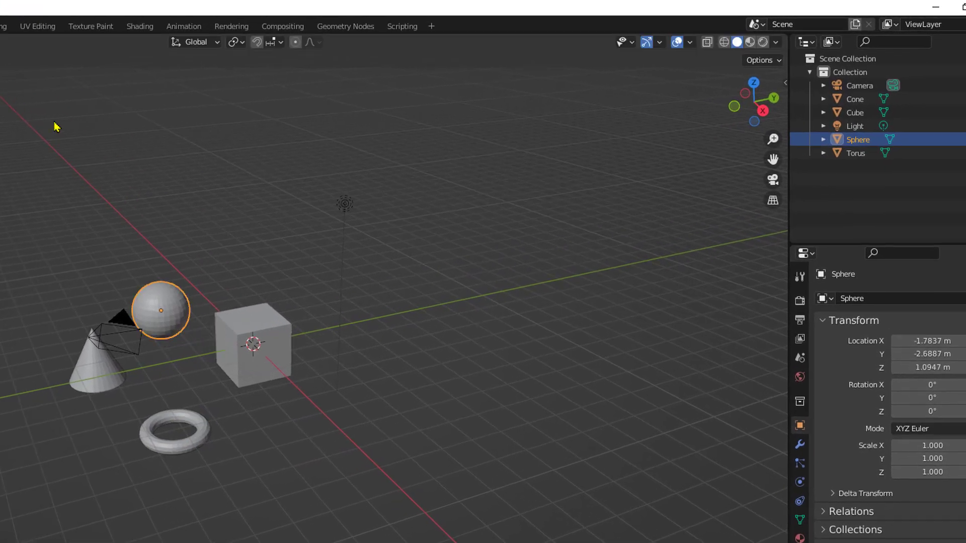
# Hide every Mesh object in the viewport through the Object Types Visibility settings
pyautogui.click(626, 42)
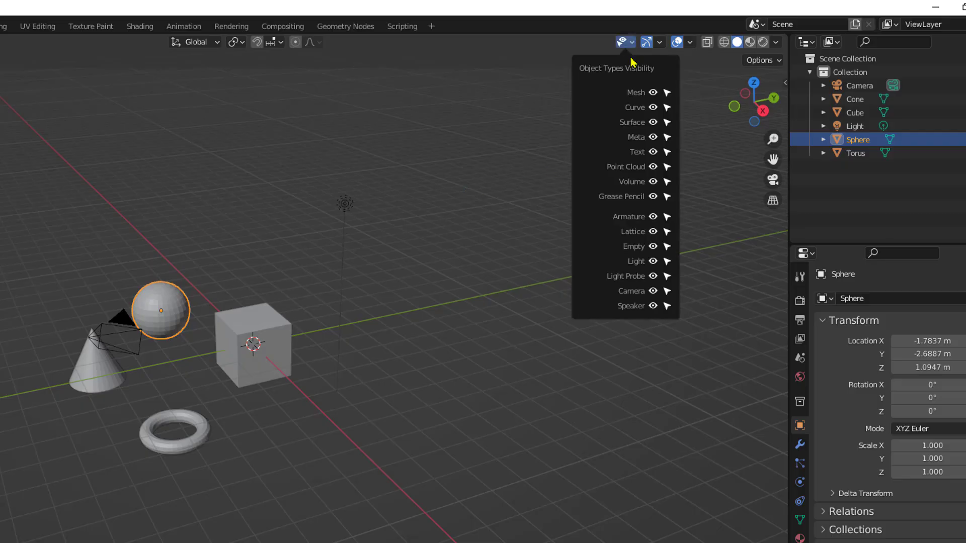
pyautogui.click(653, 93)
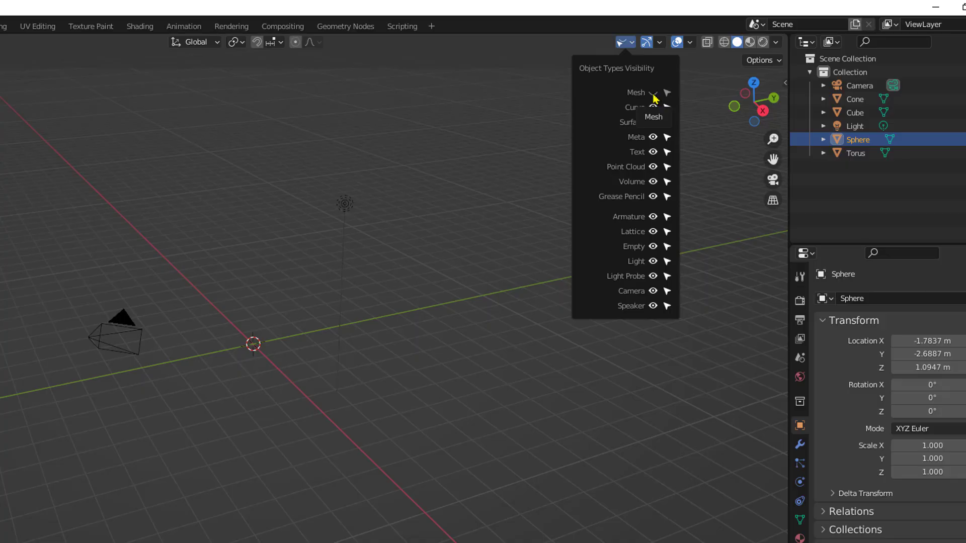
# Show the Mesh objects again, then hide and reshow the Camera and Light object types
pyautogui.click(653, 94)
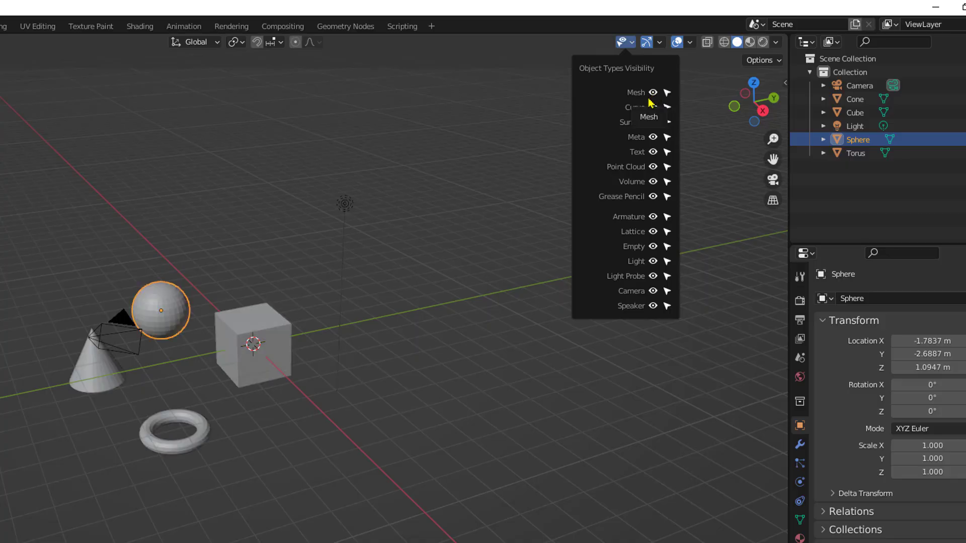
pyautogui.click(652, 292)
pyautogui.click(654, 292)
pyautogui.click(653, 262)
pyautogui.click(653, 262)
pyautogui.click(653, 292)
pyautogui.click(653, 292)
# Turn selectability of Mesh objects off and back on in the Object Types Visibility settings
pyautogui.click(668, 95)
pyautogui.click(667, 96)
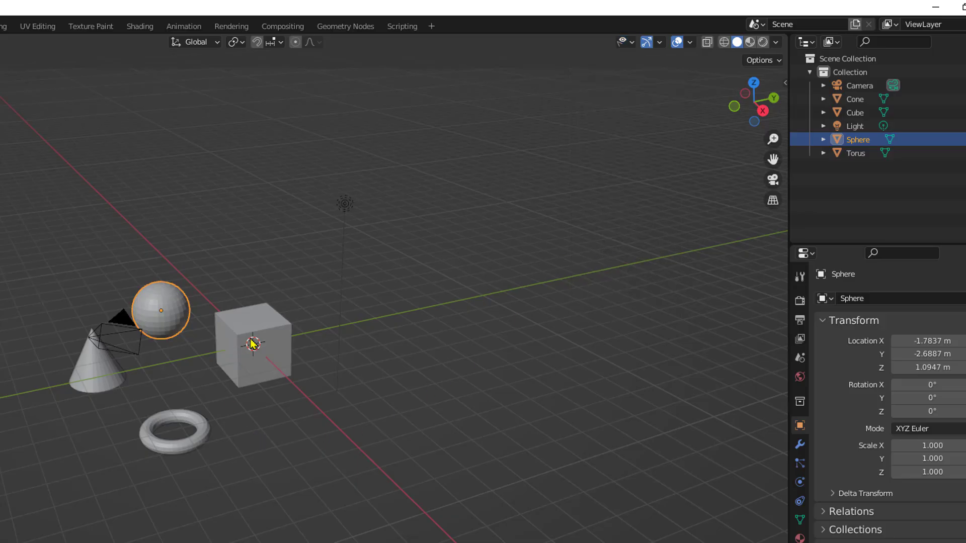
pyautogui.moveTo(274, 246); pyautogui.dragTo(239, 411)
pyautogui.moveTo(250, 213); pyautogui.dragTo(199, 465)
pyautogui.moveTo(270, 231); pyautogui.dragTo(202, 442)
pyautogui.click(631, 44)
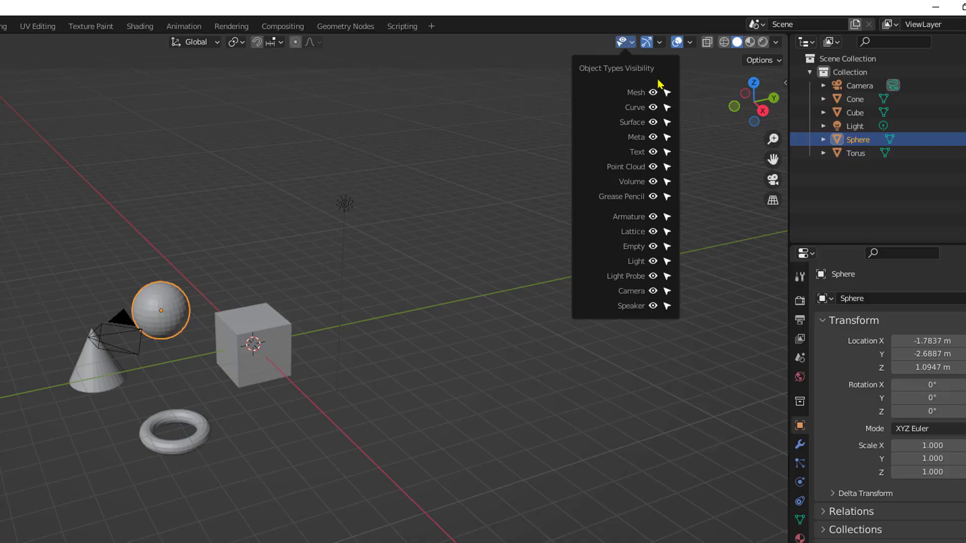
# Move the sphere along Y to about -1.63 m, rotate it about Y to about -16.8°, and deselect it with the Scale tool active
pyautogui.moveTo(660, 45)
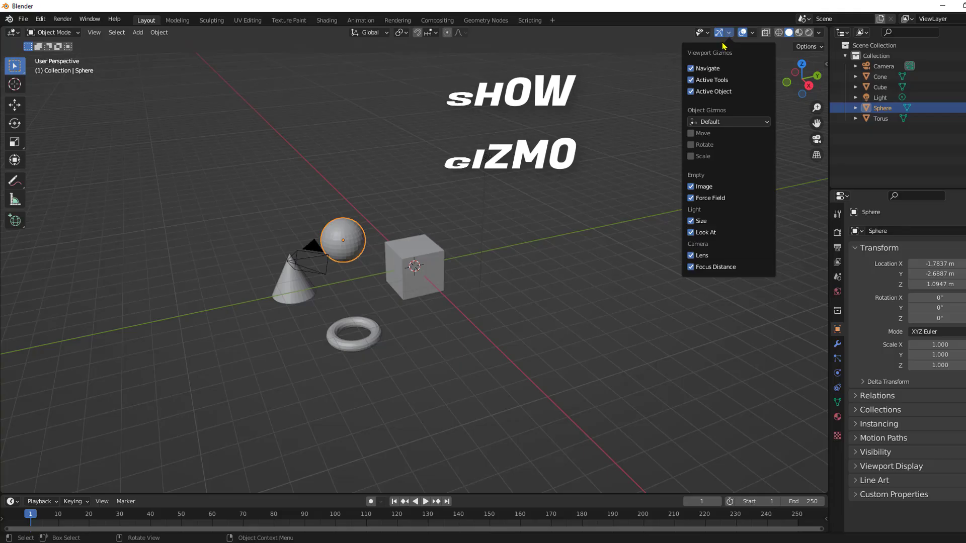
pyautogui.click(15, 106)
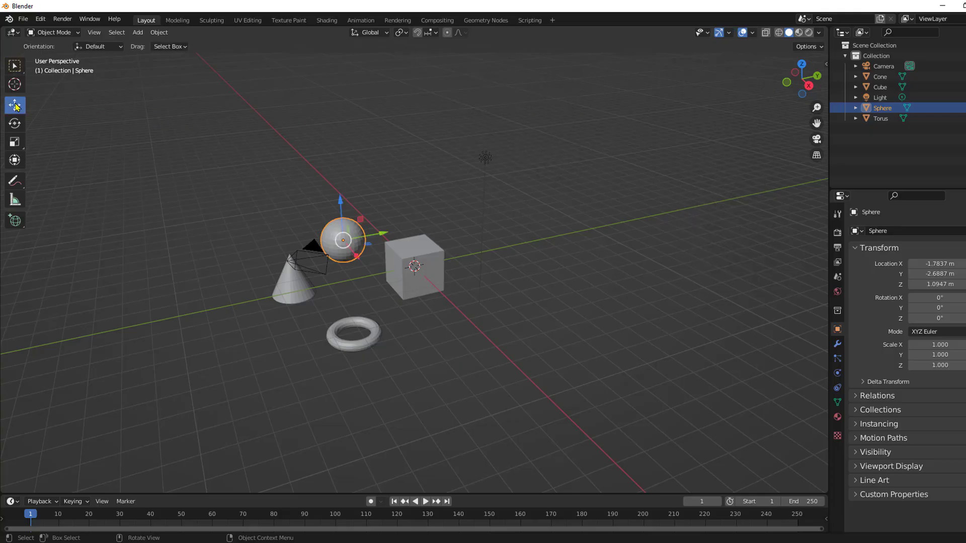
pyautogui.moveTo(384, 234); pyautogui.dragTo(446, 233)
pyautogui.click(14, 123)
pyautogui.click(11, 146)
pyautogui.rightClick(446, 233)
pyautogui.click(630, 252)
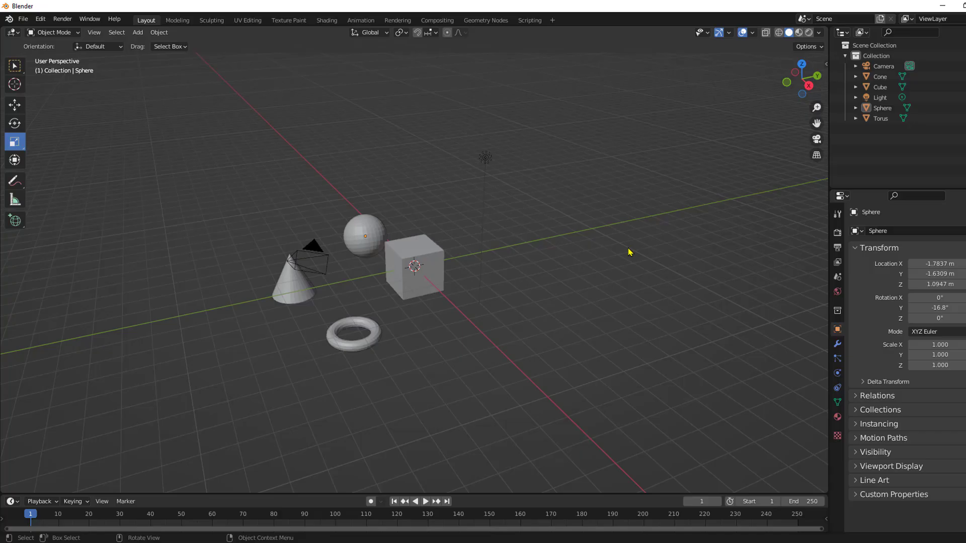
# Turn all viewport gizmos off and back on with the sphere selected
pyautogui.click(729, 33)
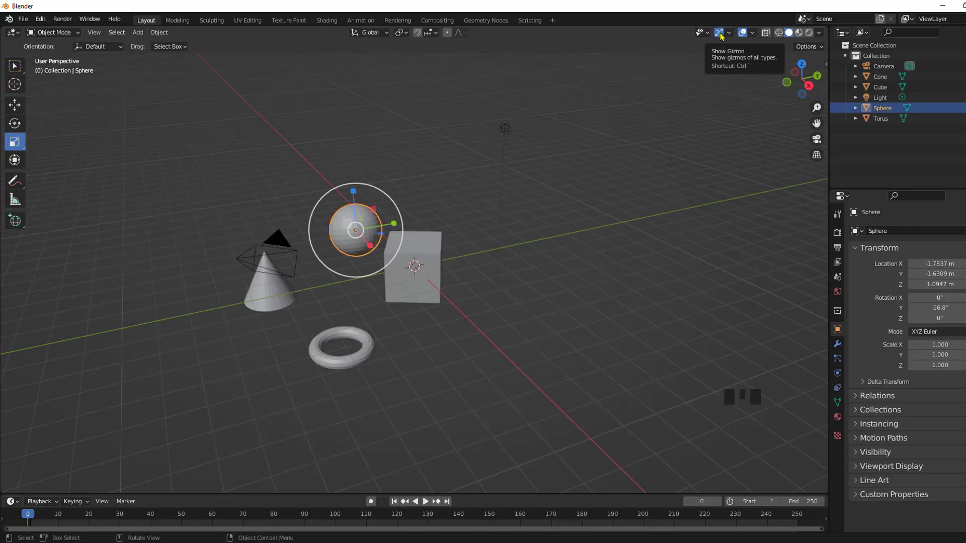
pyautogui.click(719, 33)
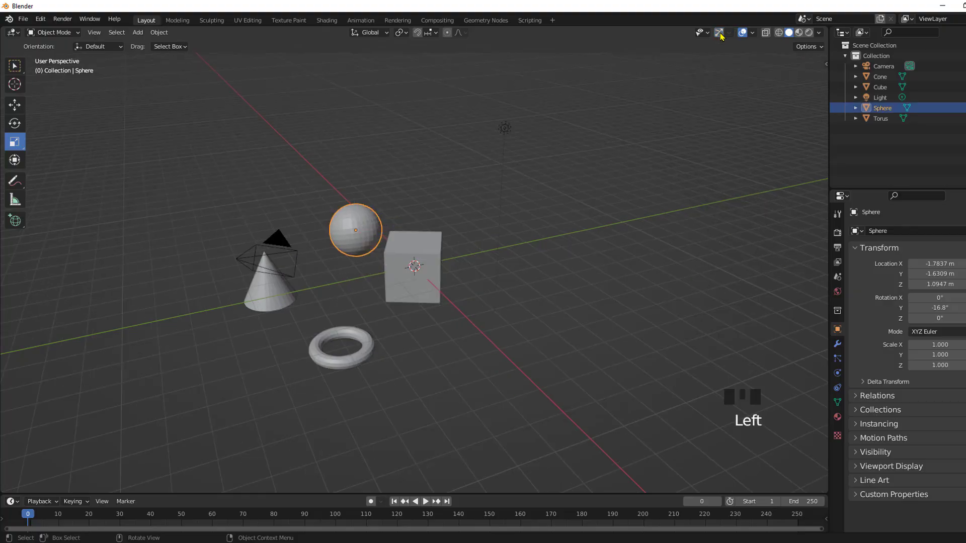
pyautogui.click(719, 33)
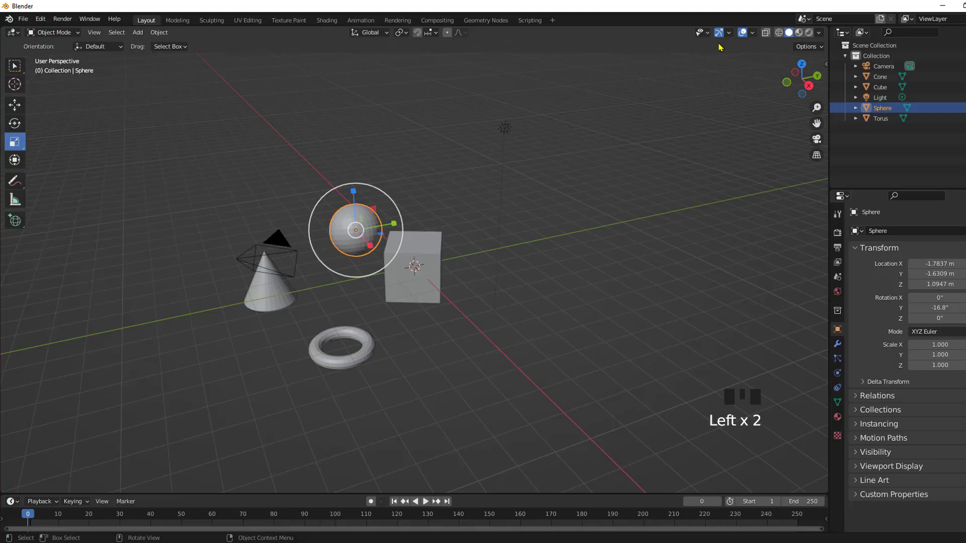
# Turn the Navigate and Active Tools viewport gizmos off and back on
pyautogui.click(728, 33)
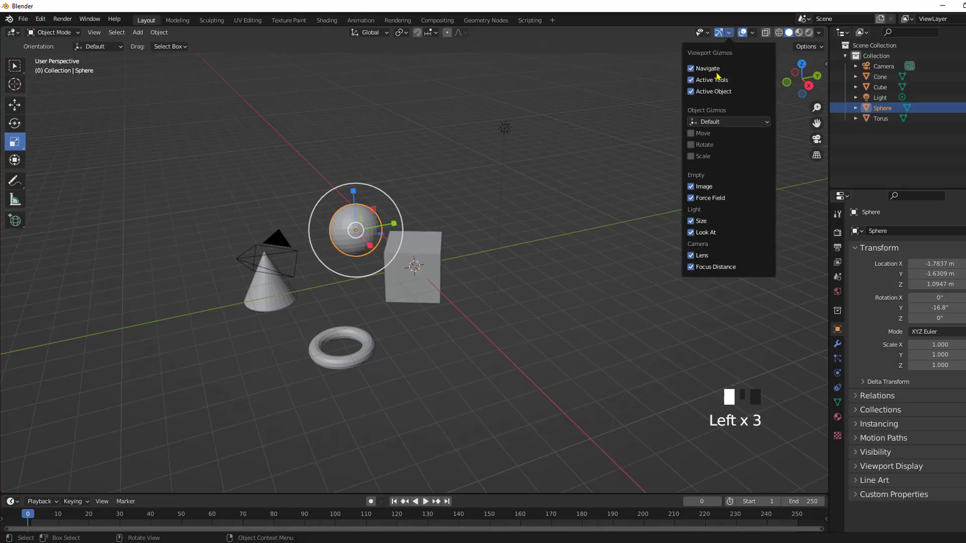
pyautogui.click(691, 69)
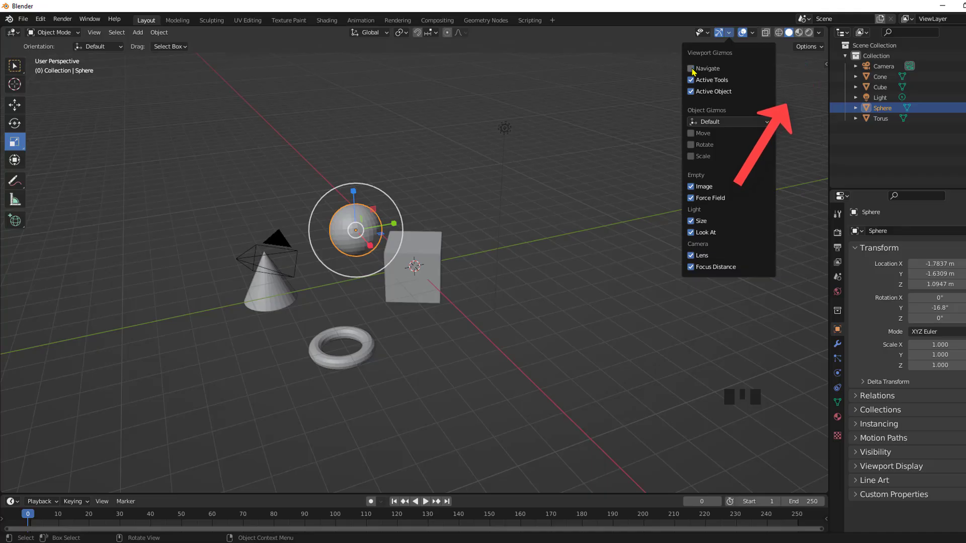
pyautogui.click(691, 68)
pyautogui.click(691, 79)
pyautogui.click(691, 80)
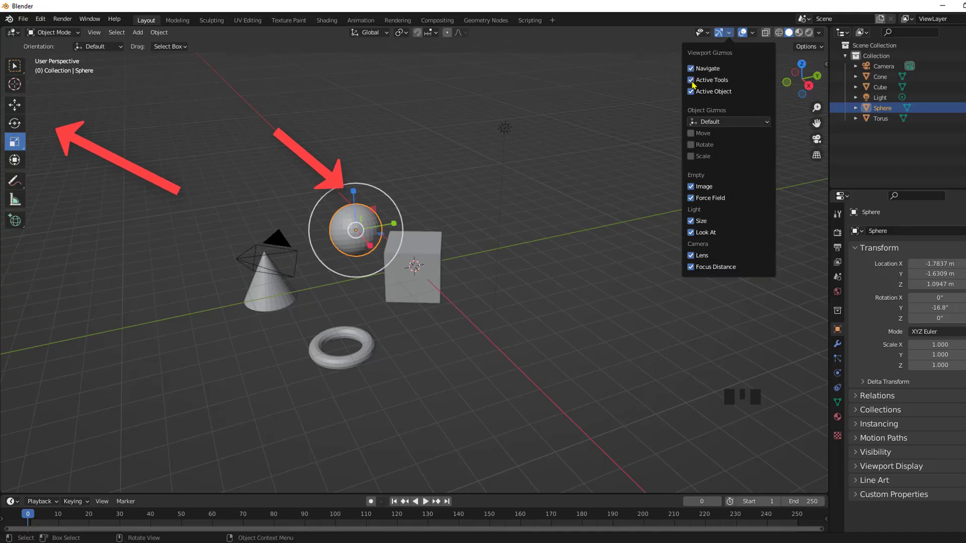
# Compare the sphere's Rotate, Scale and Transform tool gizmos, ending on the Scale tool
pyautogui.click(14, 123)
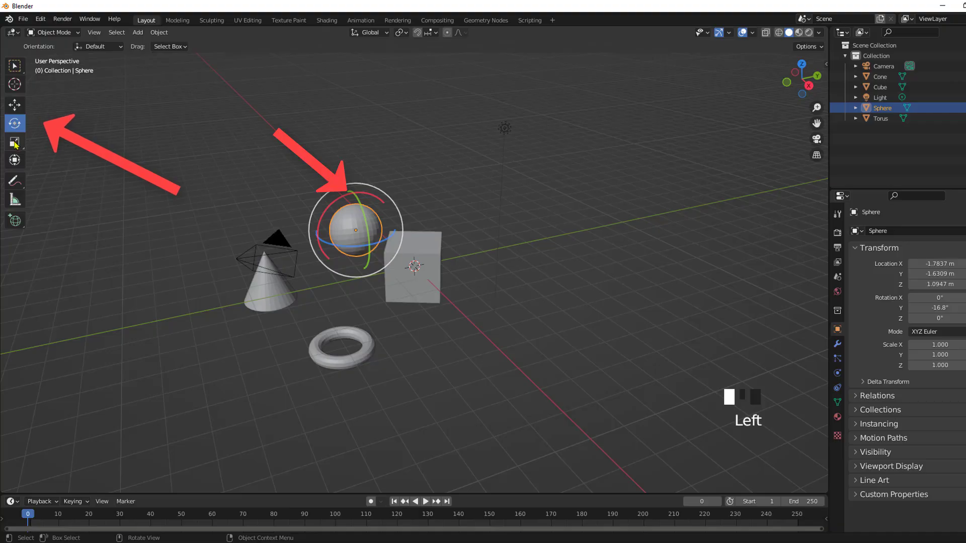
pyautogui.click(15, 144)
pyautogui.click(15, 160)
pyautogui.click(14, 147)
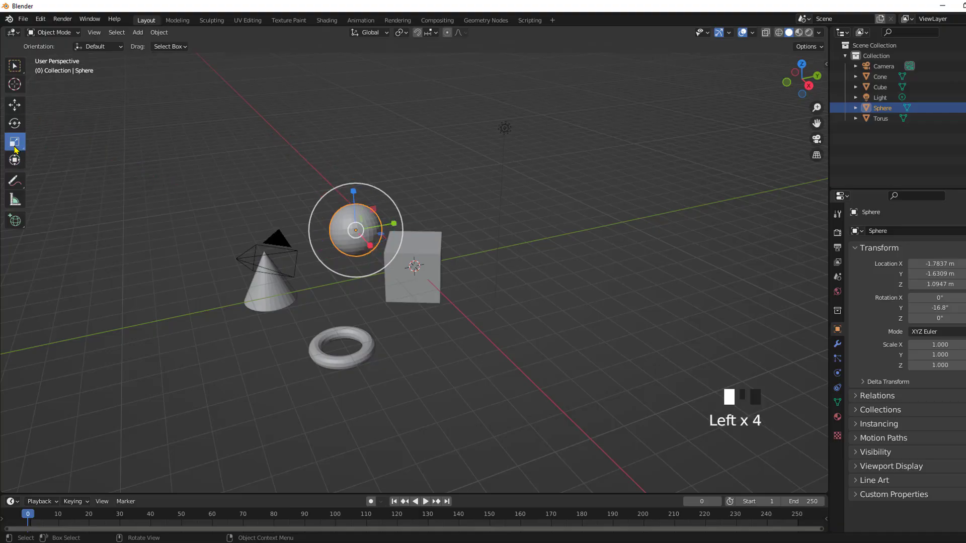
# Enable the Move, Rotate and Scale object gizmos and, with Select Box active, select objects in turn, ending on the cube
pyautogui.click(730, 33)
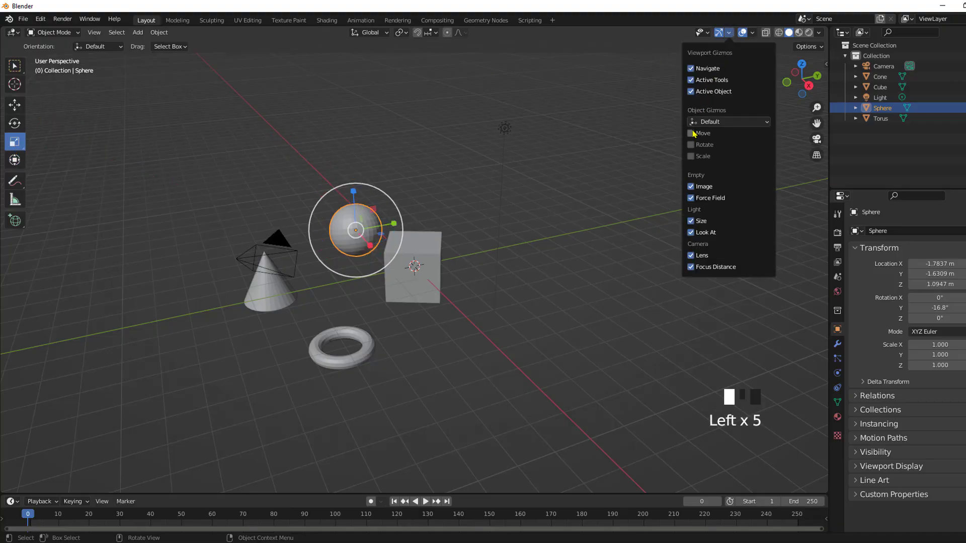
pyautogui.click(14, 68)
pyautogui.click(451, 266)
pyautogui.click(415, 268)
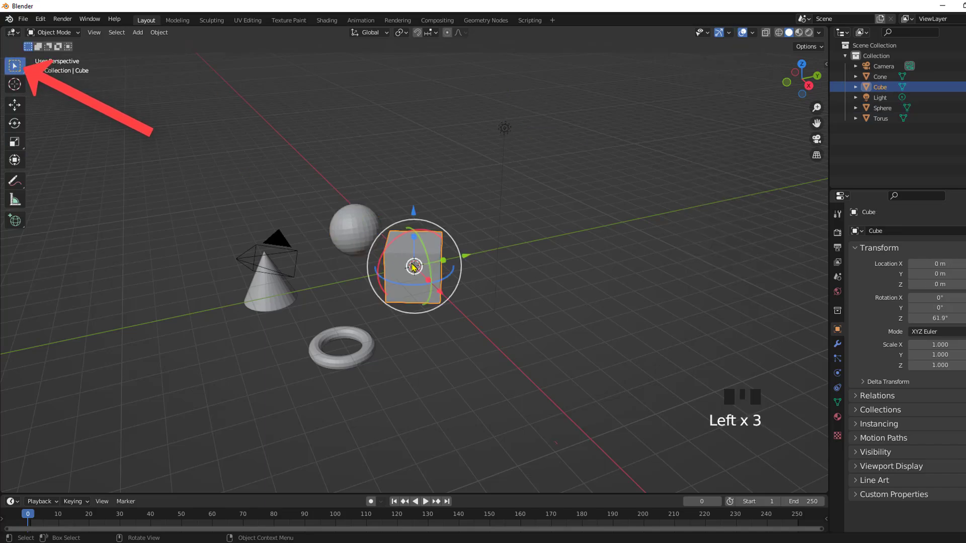
pyautogui.click(359, 333)
pyautogui.click(357, 231)
pyautogui.click(425, 259)
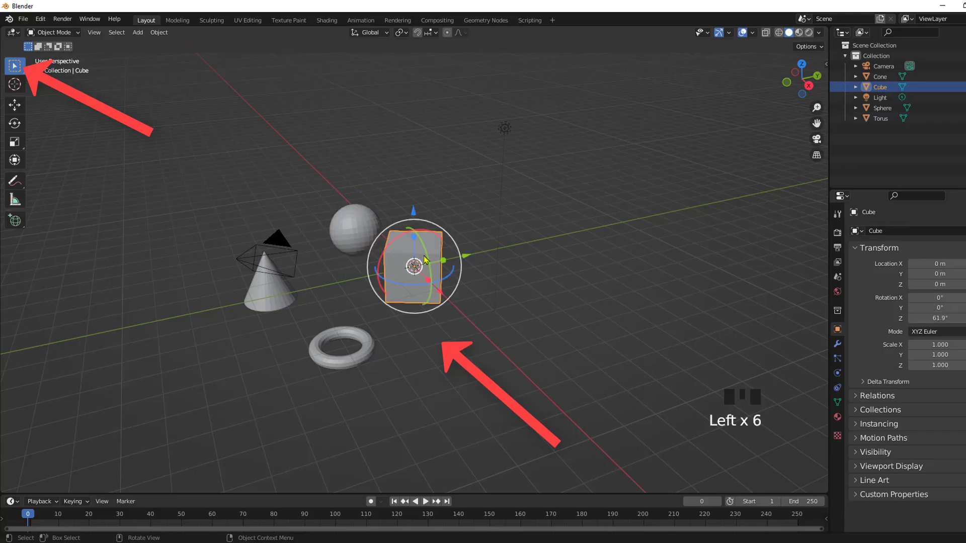
# Turn the Active Object viewport gizmo off and back on for the cube
pyautogui.click(729, 33)
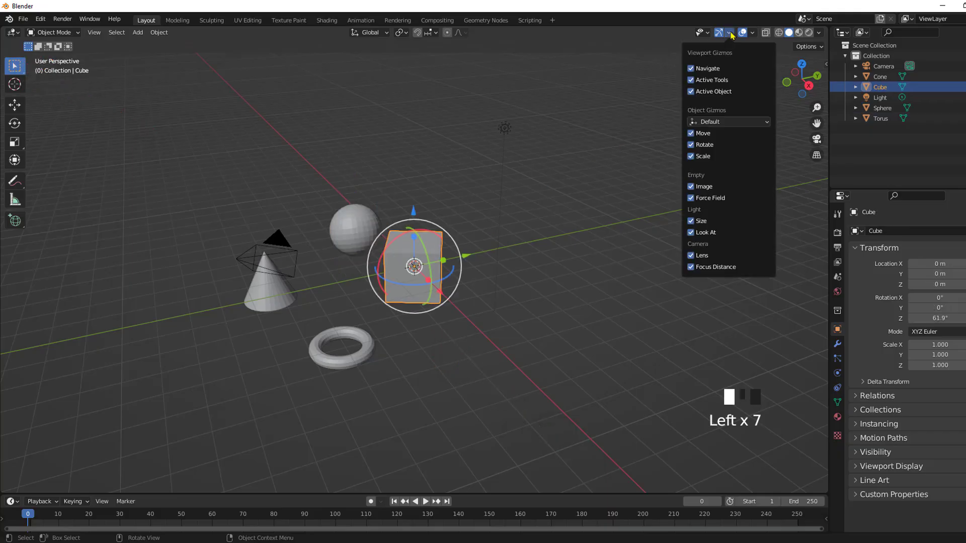
pyautogui.click(690, 92)
pyautogui.click(690, 91)
pyautogui.click(690, 91)
pyautogui.click(690, 92)
# Disable the Move, Rotate and Scale object gizmos, checking the result by selecting the sphere and the cube
pyautogui.click(690, 134)
pyautogui.click(691, 144)
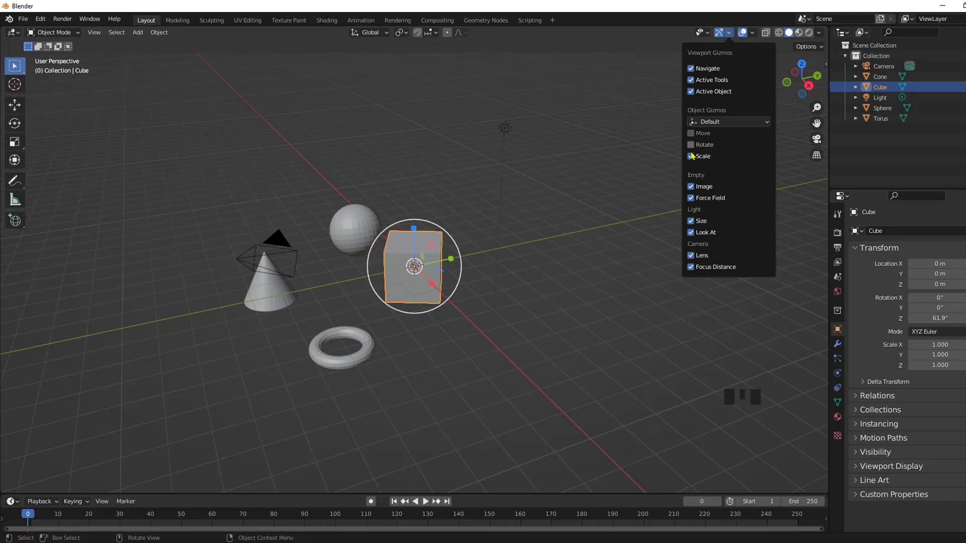
pyautogui.click(690, 156)
pyautogui.click(376, 227)
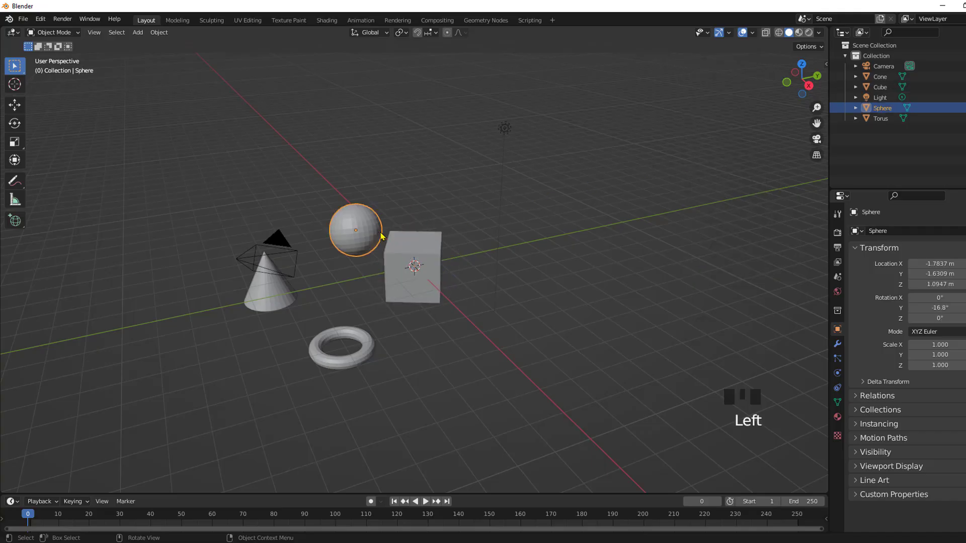
pyautogui.click(400, 246)
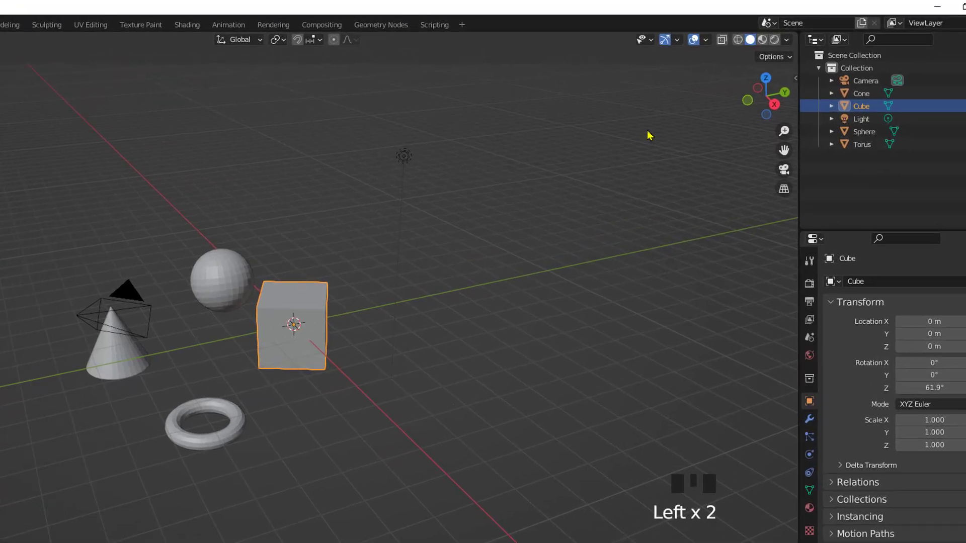
pyautogui.click(703, 113)
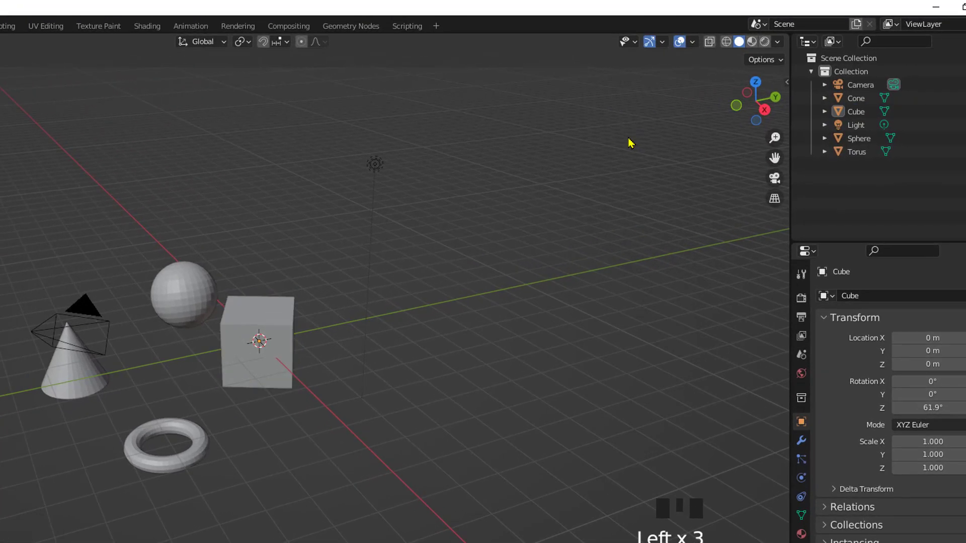
pyautogui.click(663, 43)
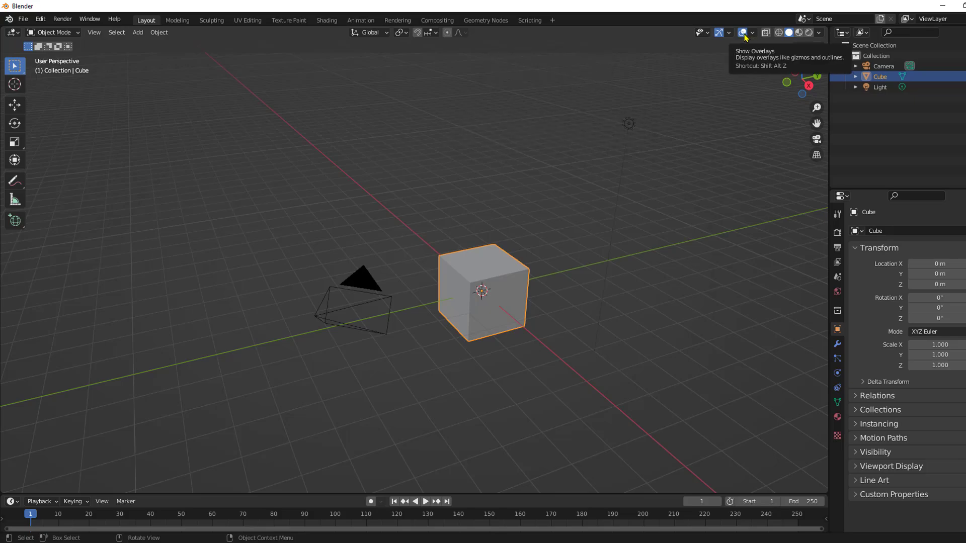
# Turn all viewport overlays off and back on twice
pyautogui.click(743, 33)
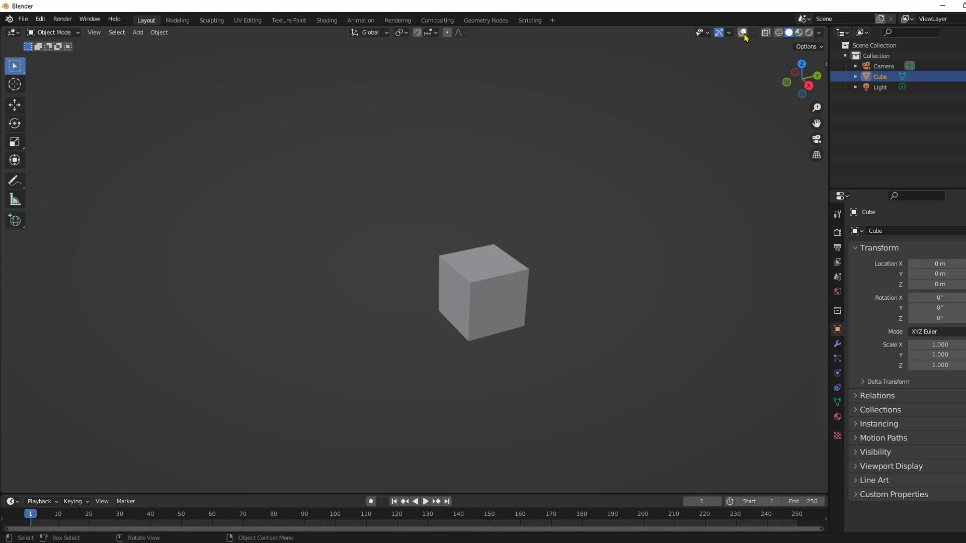
pyautogui.click(743, 33)
pyautogui.click(743, 33)
pyautogui.click(742, 33)
# Hide and reshow the Floor grid and the X and Y axes in the Viewport Overlays settings
pyautogui.click(752, 33)
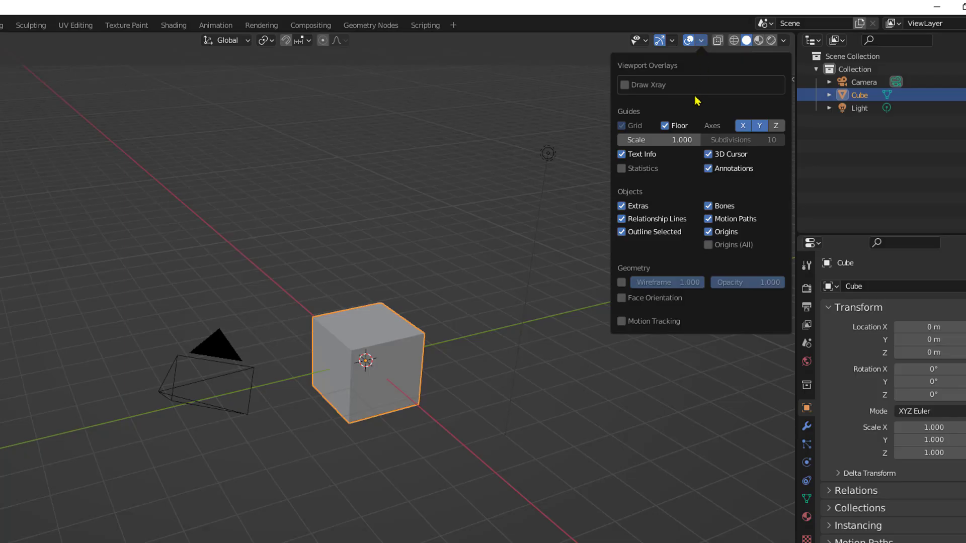
pyautogui.click(665, 126)
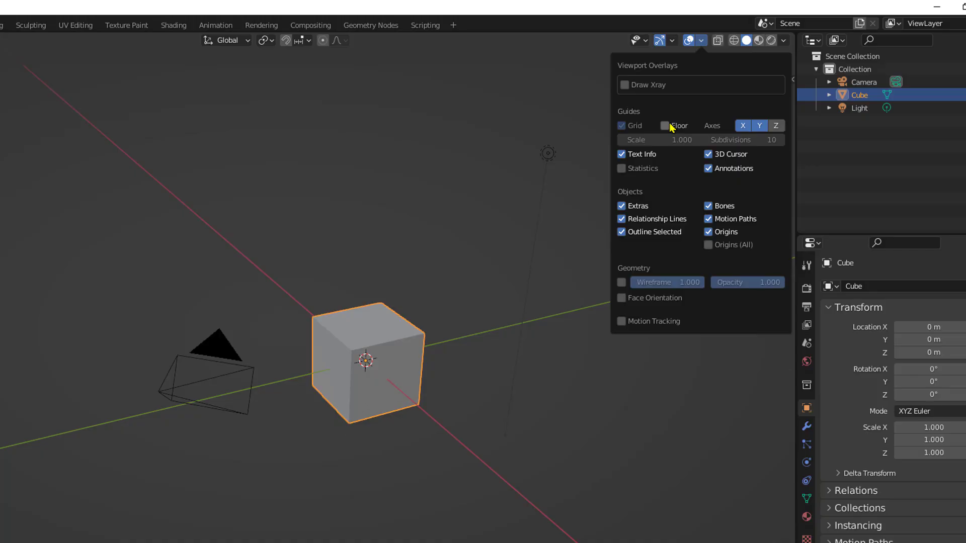
pyautogui.click(665, 126)
pyautogui.click(743, 125)
pyautogui.click(759, 126)
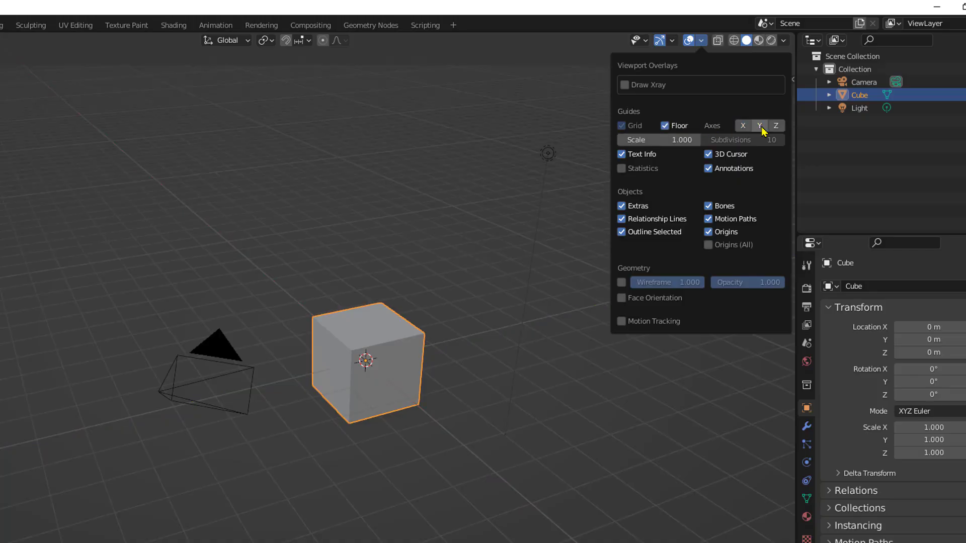
pyautogui.click(761, 126)
pyautogui.click(743, 126)
# Hide and reshow the 3D Cursor overlay and try out a different grid Scale
pyautogui.click(708, 154)
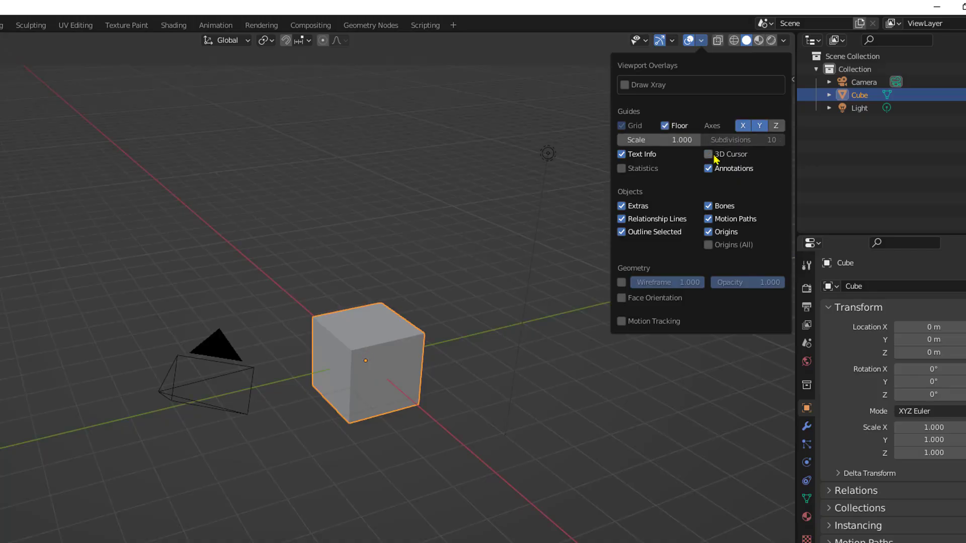
pyautogui.click(709, 155)
pyautogui.click(627, 155)
pyautogui.moveTo(654, 140); pyautogui.dragTo(624, 140)
pyautogui.rightClick(641, 137)
pyautogui.click(702, 42)
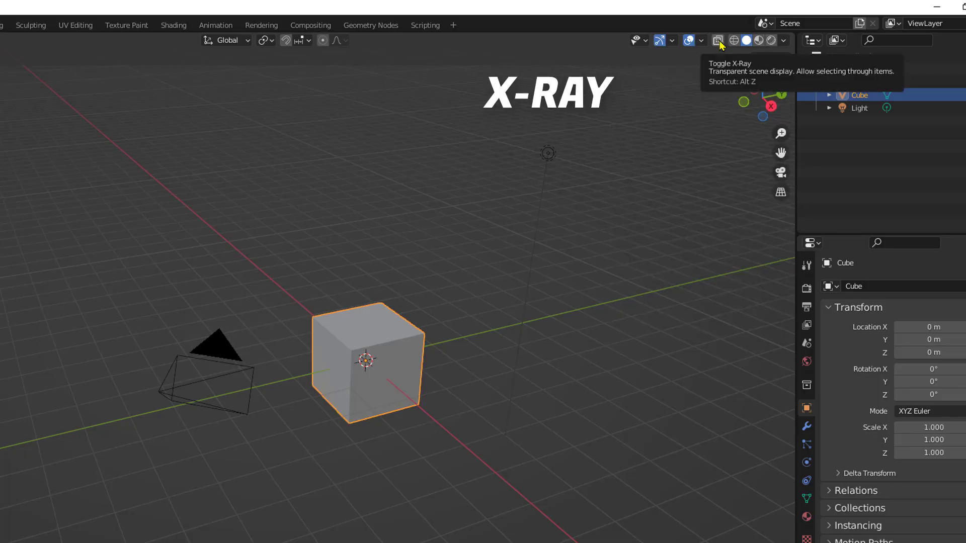
# Turn X-Ray display on and off twice for the cube
pyautogui.click(718, 40)
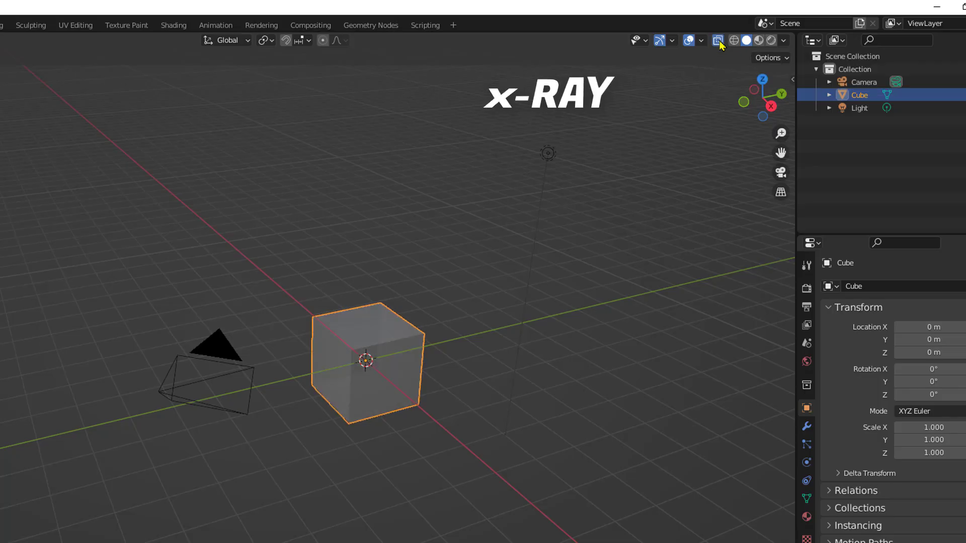
pyautogui.click(718, 41)
pyautogui.click(719, 42)
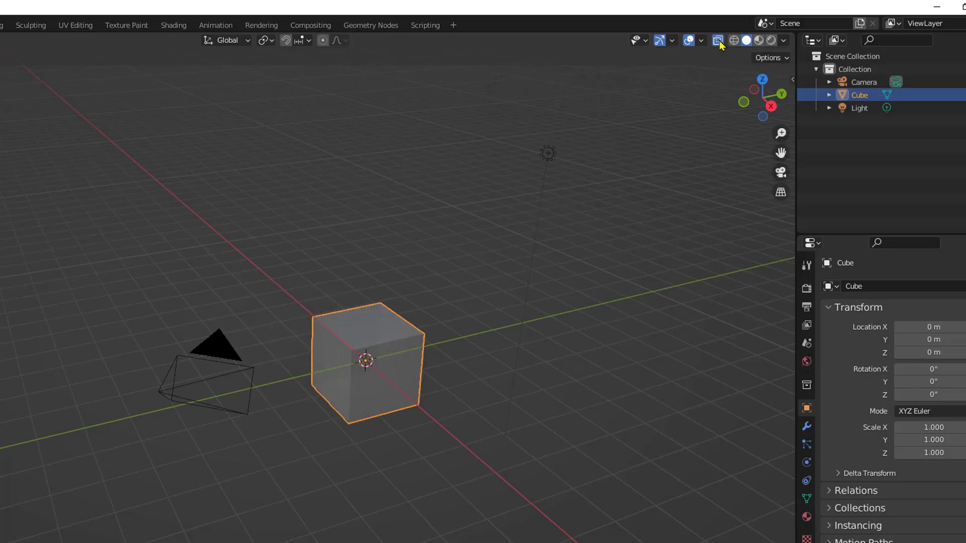
pyautogui.click(719, 41)
# Enable X-Ray to examine the cube up close as a transparent object, and disable X-Ray again
pyautogui.scroll(5, 552, 332)
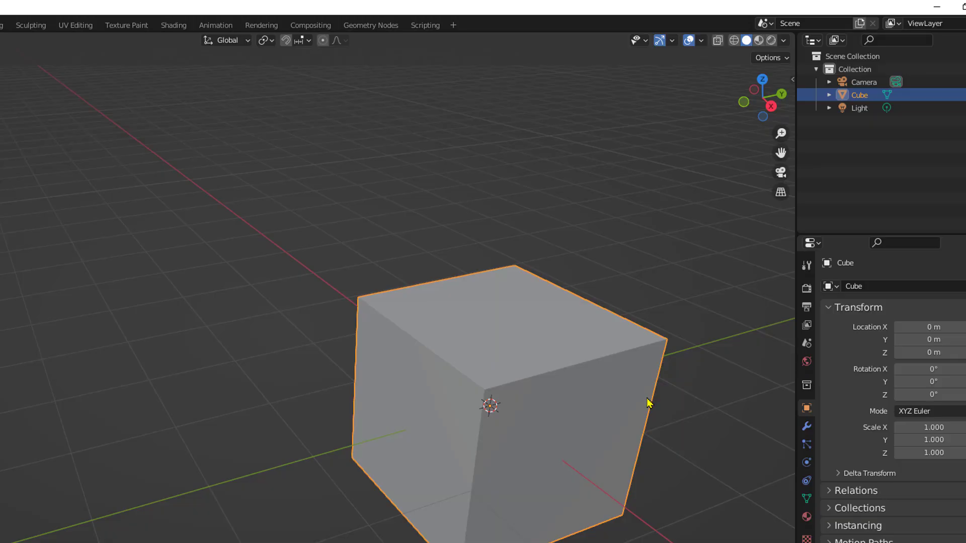
pyautogui.click(718, 41)
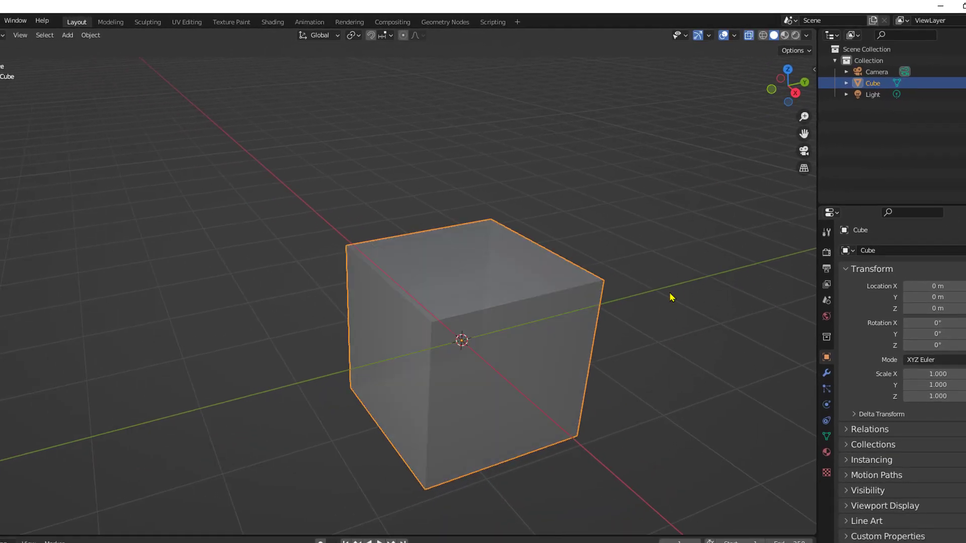
pyautogui.moveTo(671, 296)
pyautogui.mouseDown(button='middle')
pyautogui.moveTo(644, 248)
pyautogui.moveTo(557, 227)
pyautogui.moveTo(427, 266)
pyautogui.moveTo(643, 248)
pyautogui.moveTo(684, 297)
pyautogui.moveTo(552, 286)
pyautogui.moveTo(577, 287)
pyautogui.moveTo(579, 302)
pyautogui.moveTo(543, 301)
pyautogui.moveTo(647, 196)
pyautogui.mouseUp(button='middle')
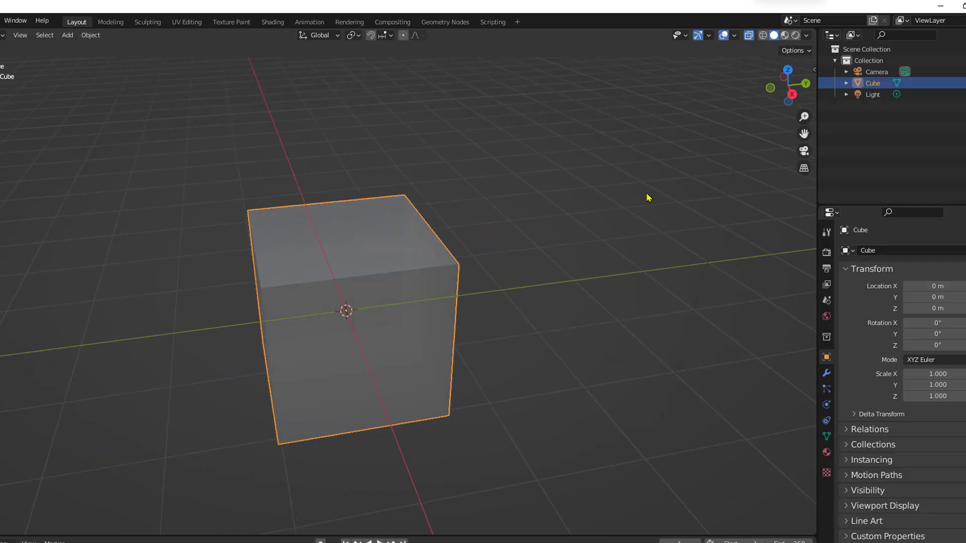
pyautogui.click(748, 37)
pyautogui.moveTo(656, 317); pyautogui.dragTo(673, 211, button='middle')
pyautogui.scroll(-4, 649, 294)
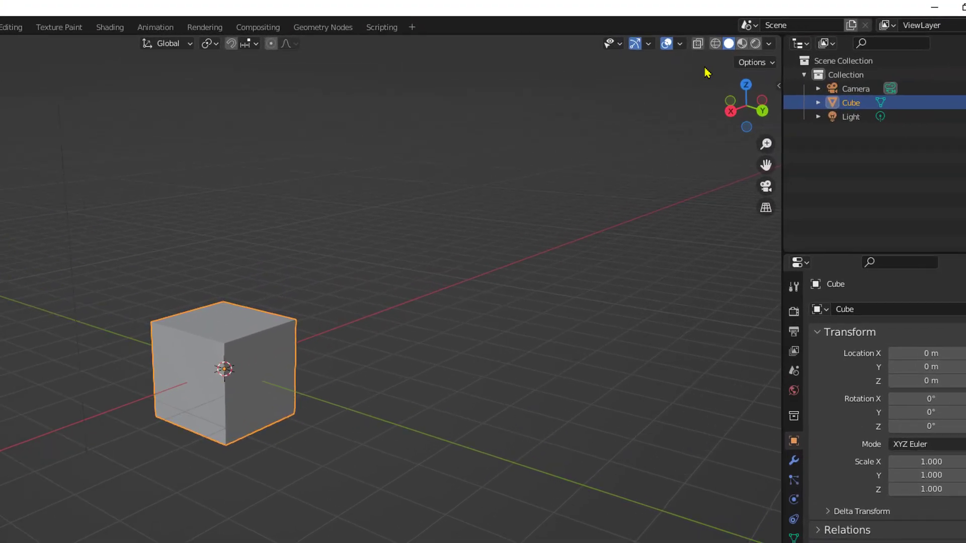
# Switch the viewport to Wireframe shading and examine the cube's edges up close
pyautogui.click(769, 45)
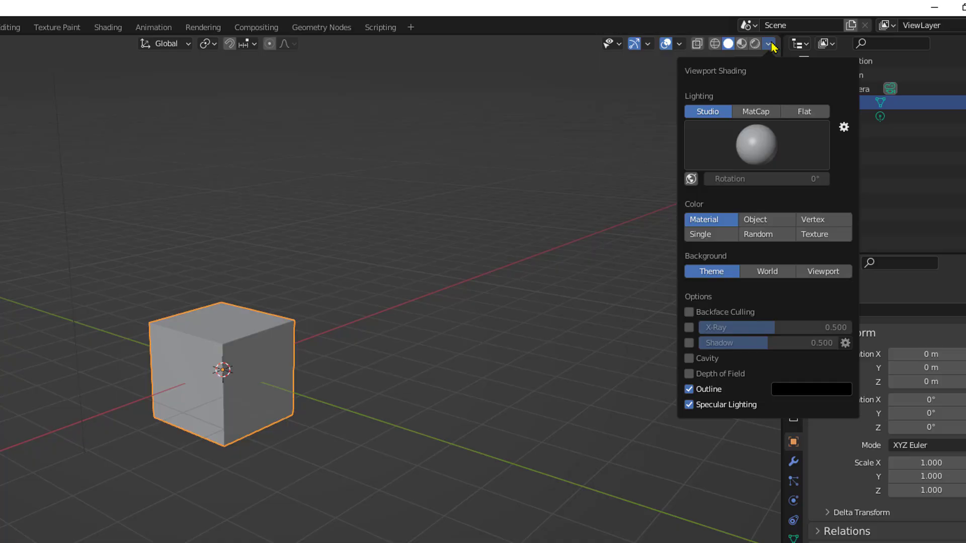
pyautogui.click(769, 45)
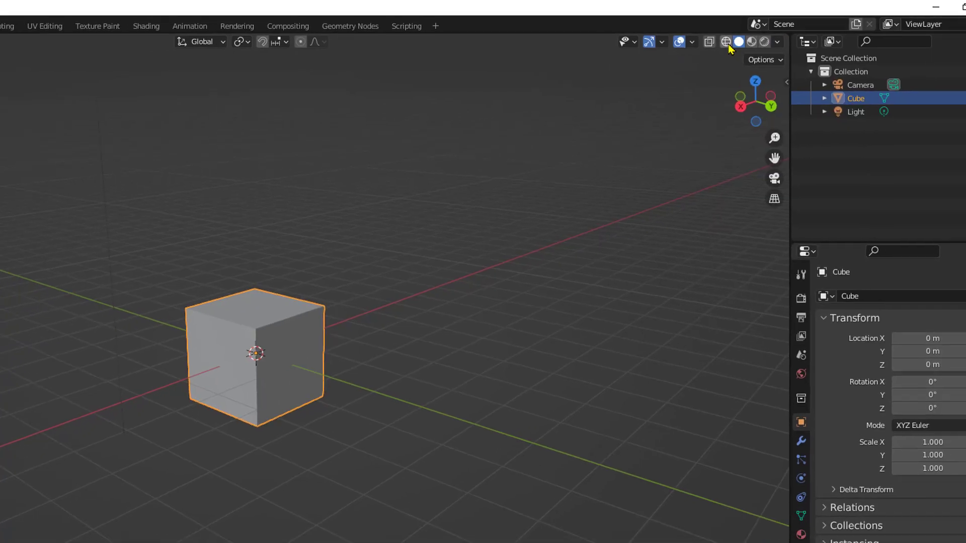
pyautogui.click(757, 40)
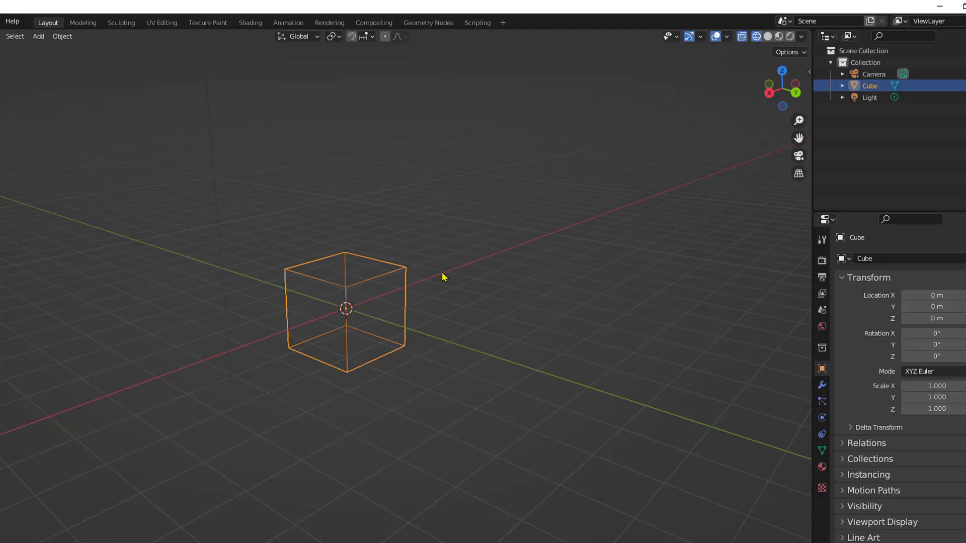
pyautogui.scroll(5, 442, 277)
pyautogui.moveTo(584, 244); pyautogui.dragTo(658, 248, button='middle')
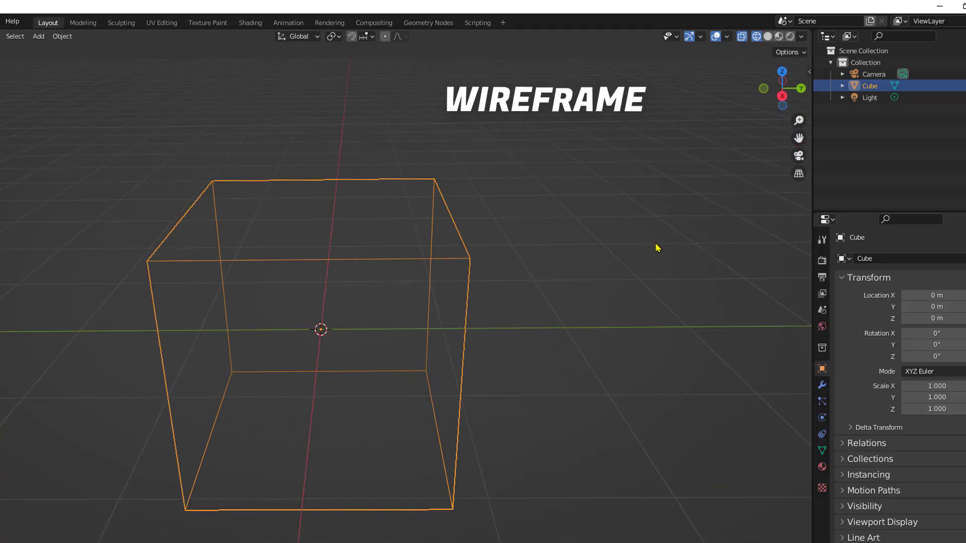
# Toggle the X-Ray option off and on in the Wireframe shading settings
pyautogui.click(800, 37)
pyautogui.click(735, 153)
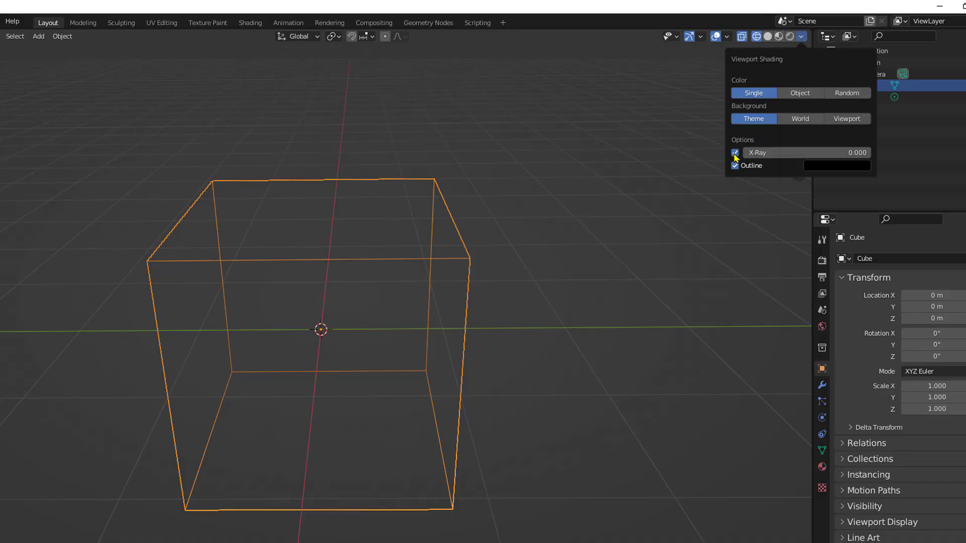
pyautogui.click(735, 152)
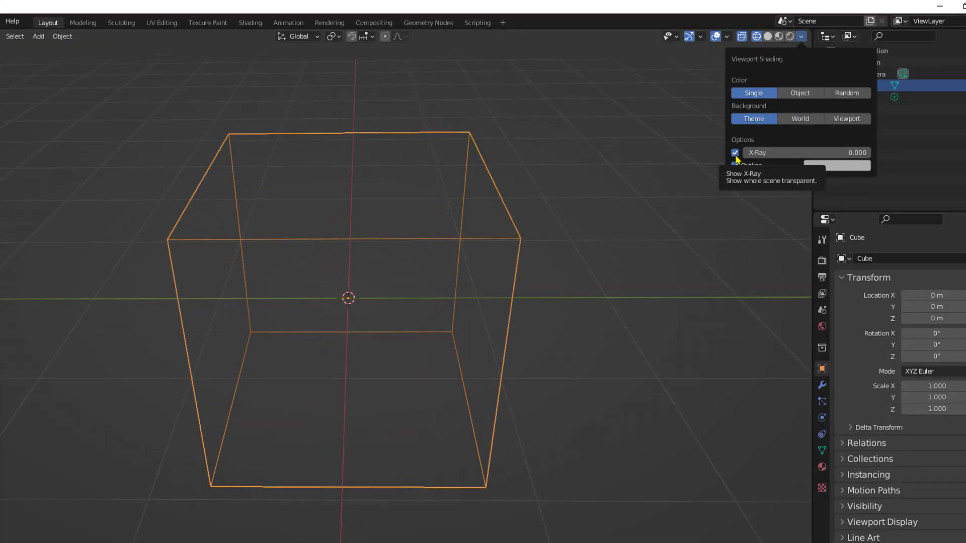
# Deselect the cube and try out different hues for the Outline color in the Wireframe shading settings
pyautogui.click(630, 196)
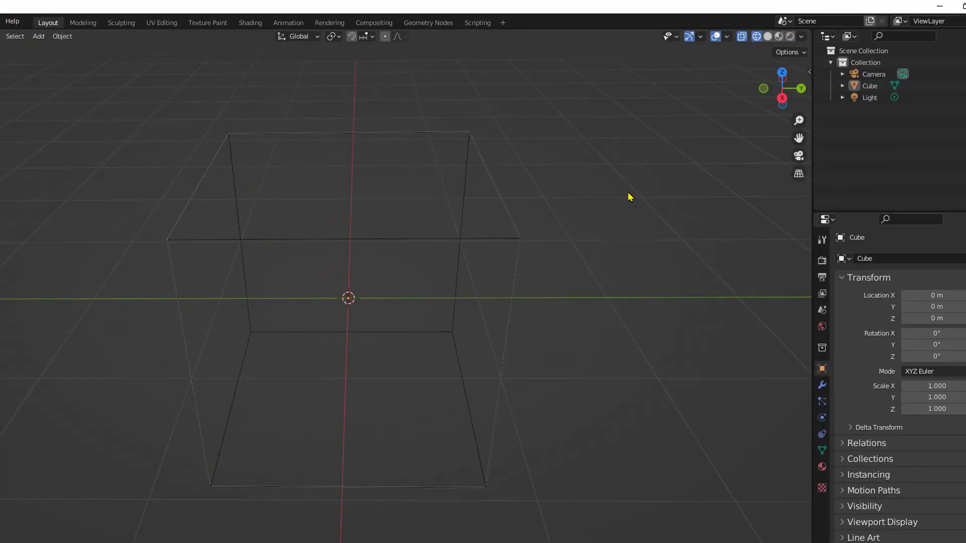
pyautogui.click(802, 37)
pyautogui.click(819, 166)
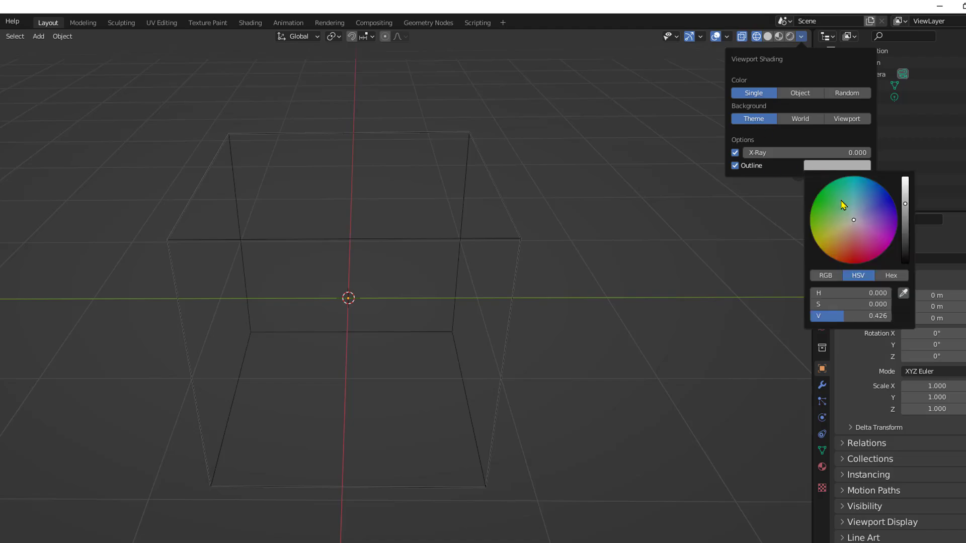
pyautogui.moveTo(842, 201); pyautogui.dragTo(853, 220)
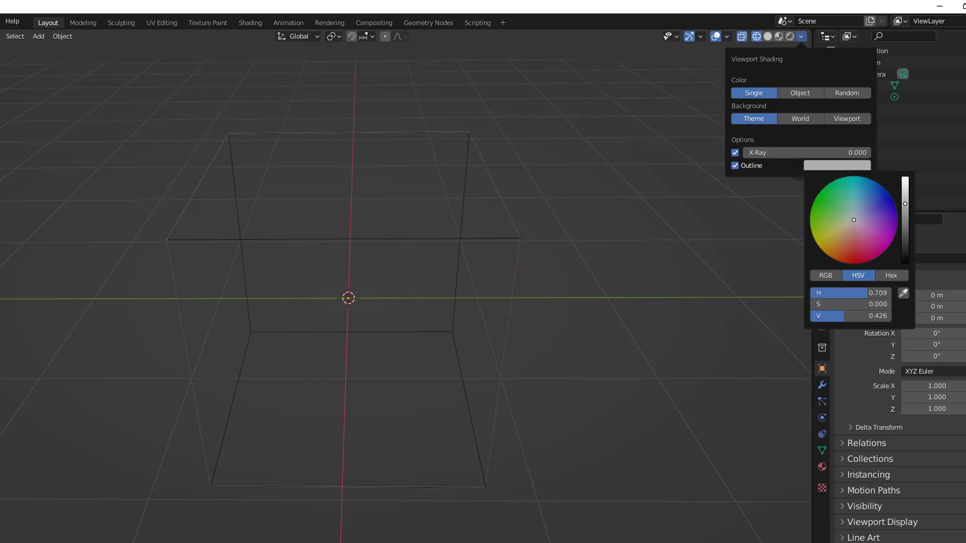
# Try a dark green Viewport background (H 0.346, S 0.731, V 0.050), and return the Background to Theme
pyautogui.click(853, 120)
pyautogui.click(824, 134)
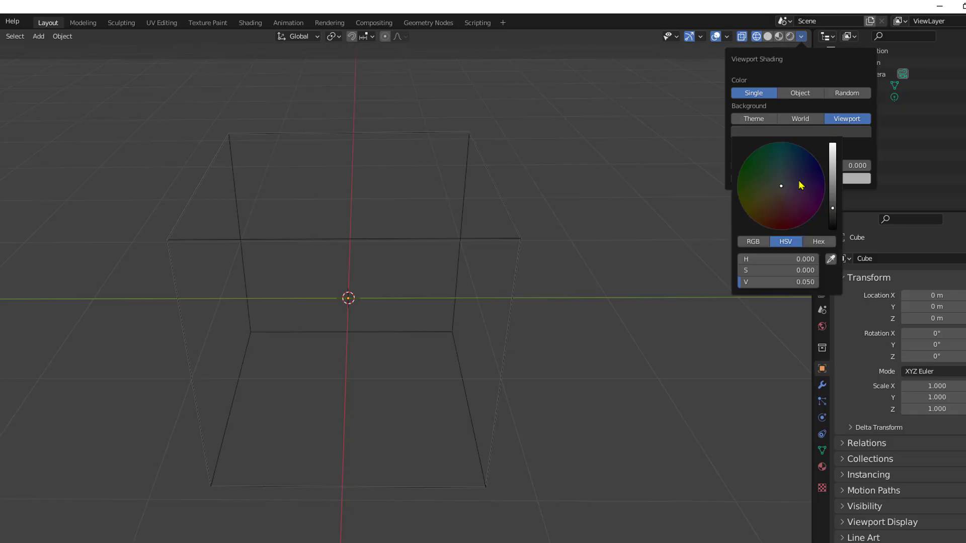
pyautogui.moveTo(799, 181); pyautogui.dragTo(769, 186)
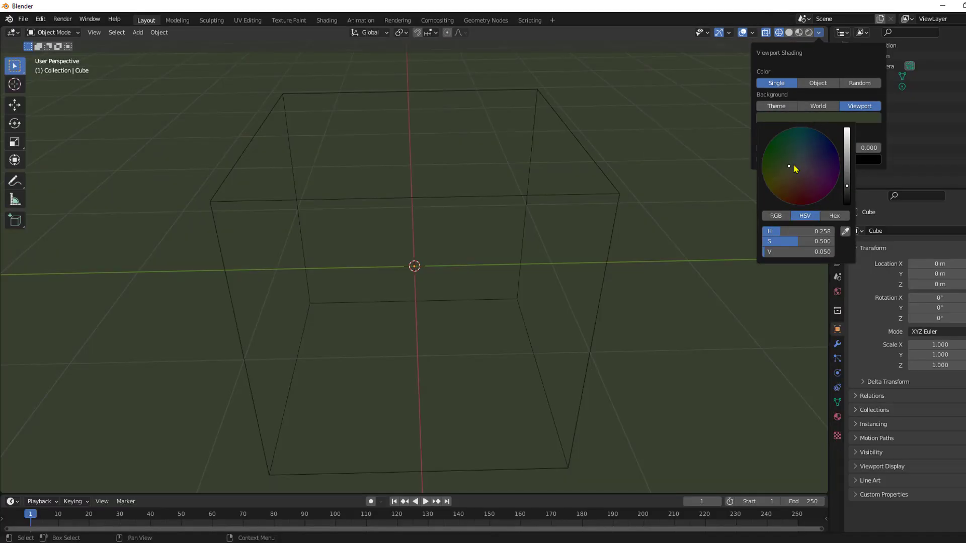
pyautogui.moveTo(805, 159); pyautogui.dragTo(784, 154)
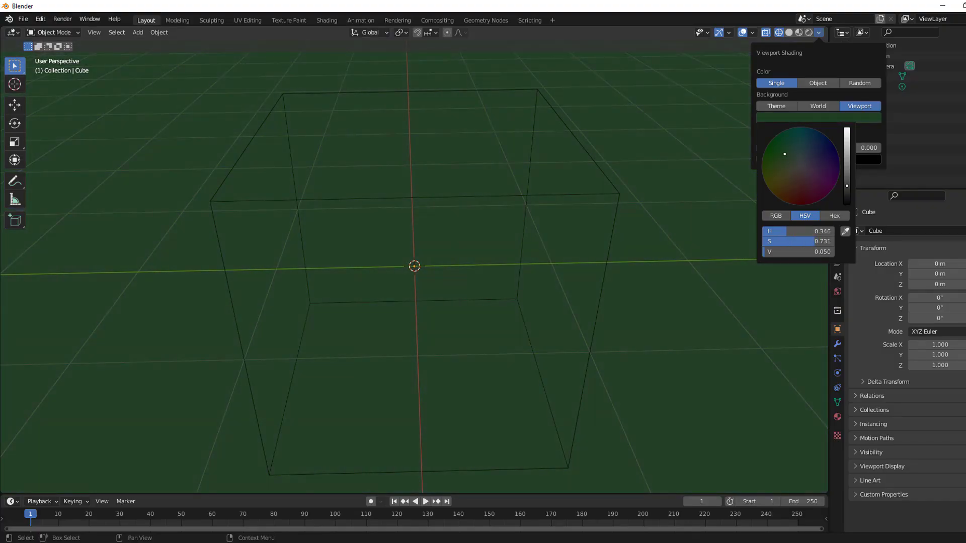
pyautogui.click(786, 108)
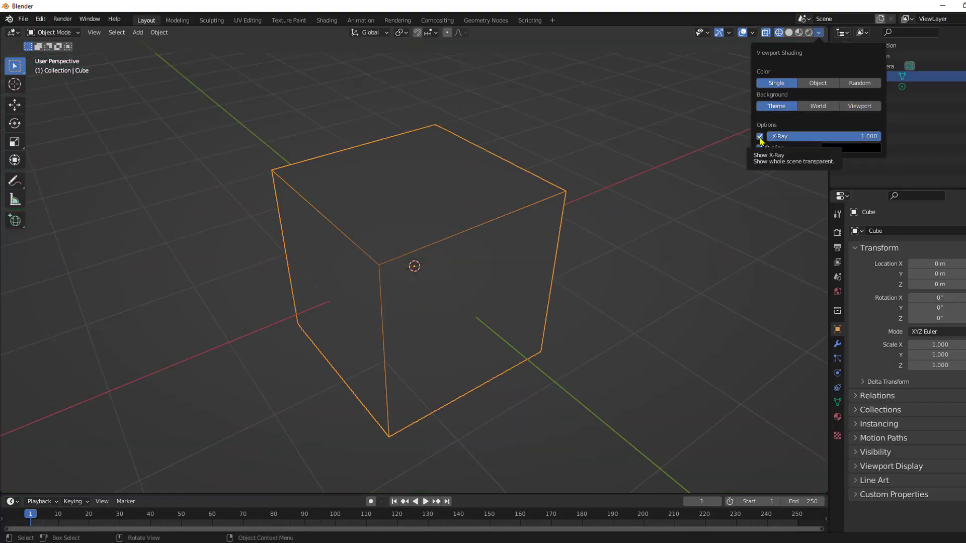
# Turn the wireframe X-Ray option off and on again, and adjust its strength
pyautogui.click(759, 137)
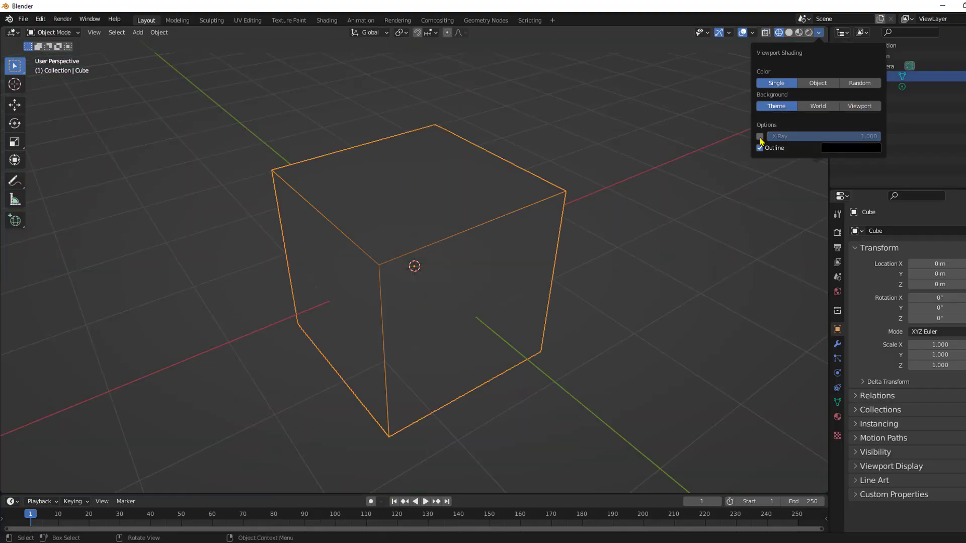
pyautogui.click(759, 136)
pyautogui.moveTo(816, 138); pyautogui.dragTo(837, 136)
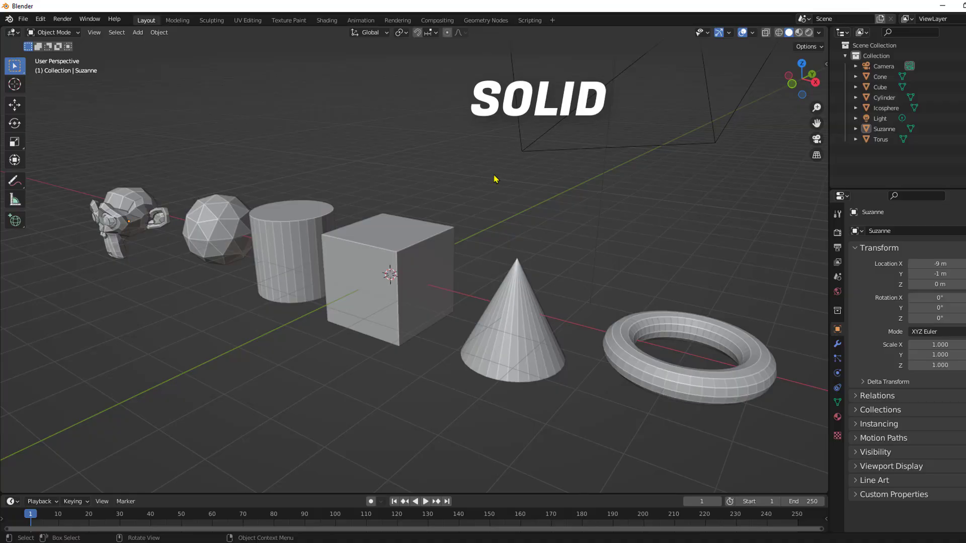
# Try the second and third Studio lighting presets on the solid-shaded meshes
pyautogui.moveTo(493, 178); pyautogui.dragTo(437, 210, button='middle')
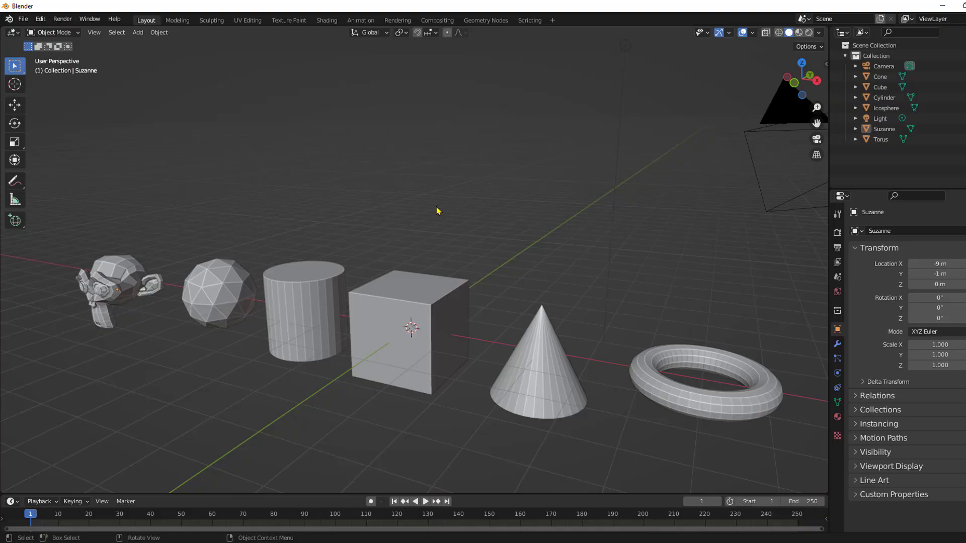
pyautogui.click(819, 33)
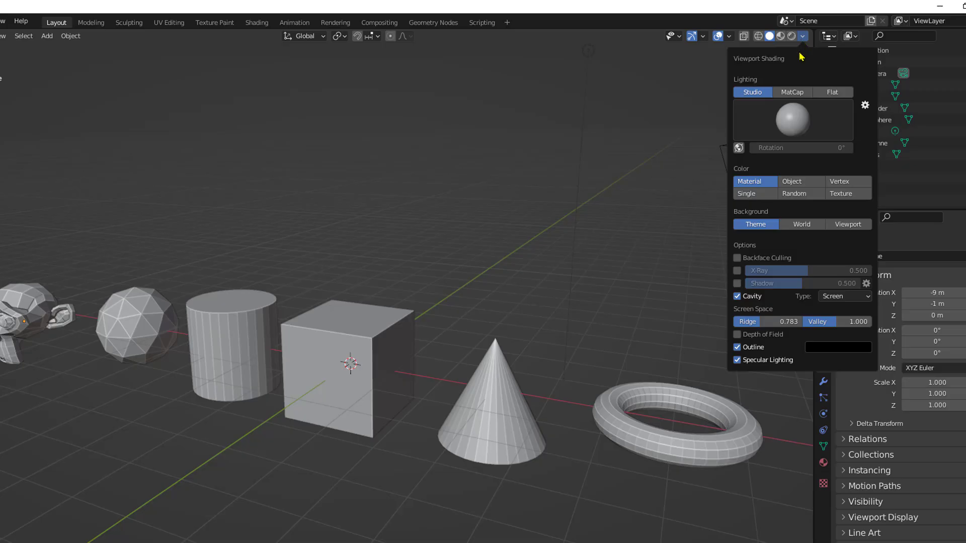
pyautogui.click(792, 121)
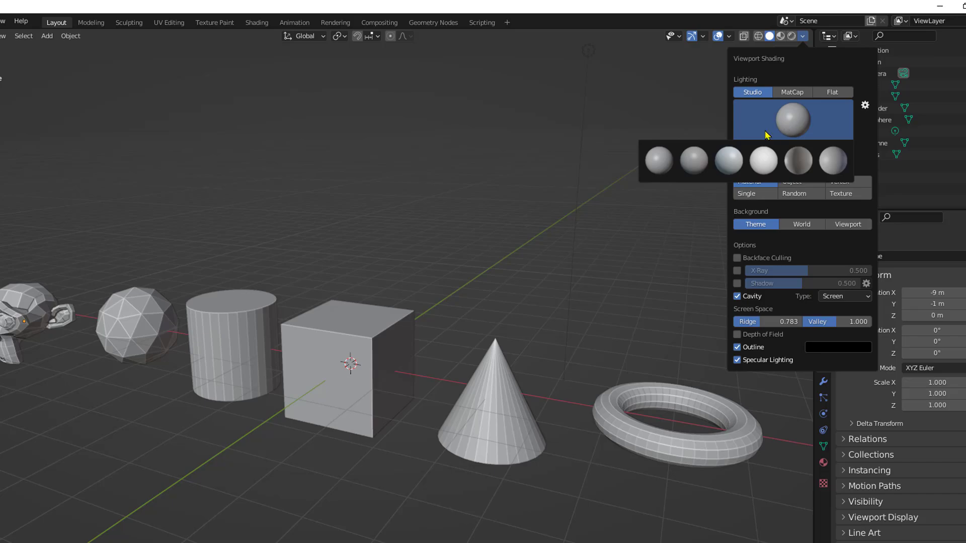
pyautogui.click(694, 160)
pyautogui.click(793, 126)
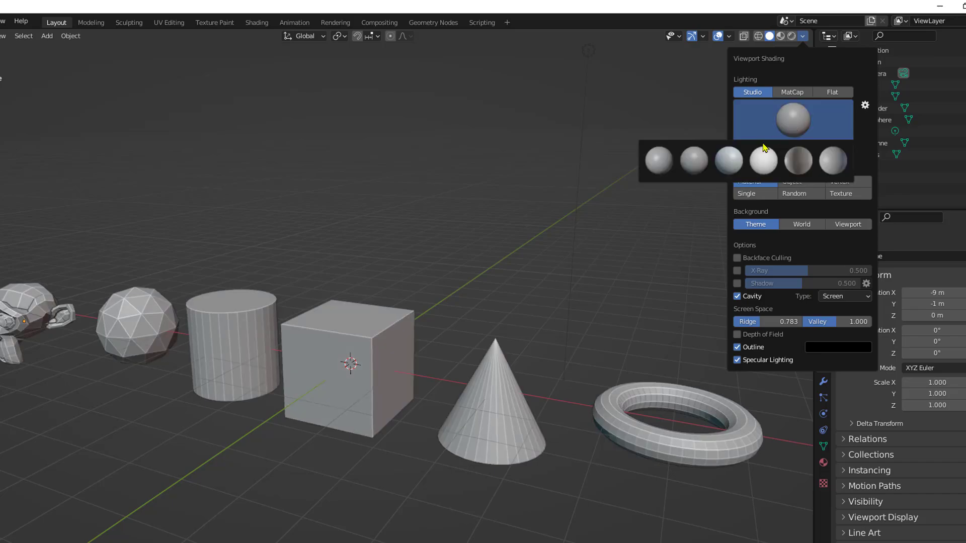
pyautogui.click(728, 160)
# Try the fifth and sixth Studio lighting presets, and restore the first preset
pyautogui.click(805, 123)
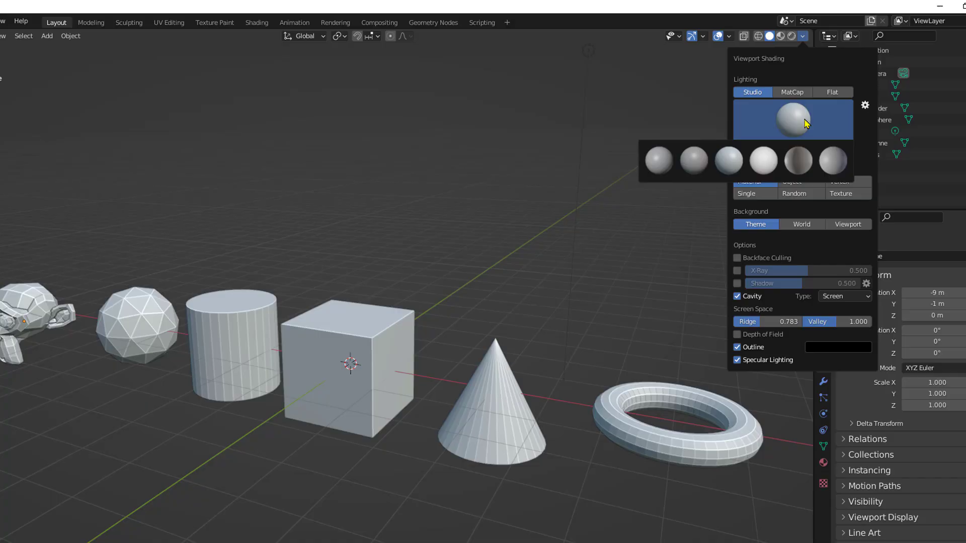
pyautogui.click(802, 156)
pyautogui.click(793, 121)
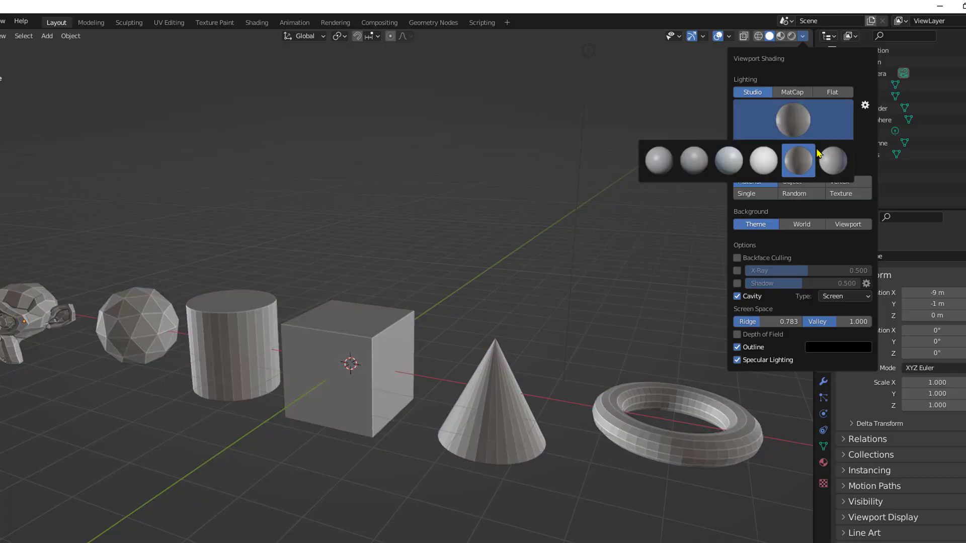
pyautogui.click(820, 157)
pyautogui.click(796, 123)
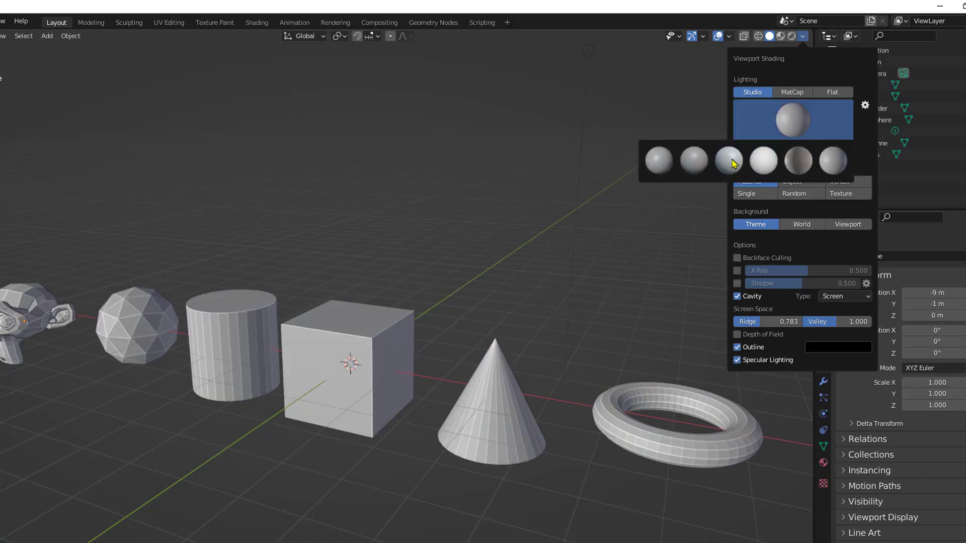
pyautogui.click(656, 159)
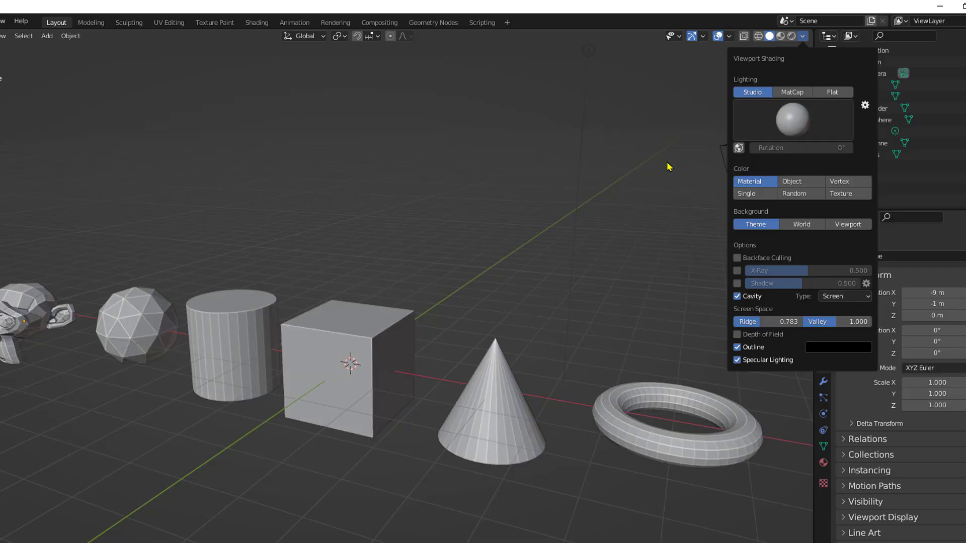
# Enable World Space Lighting for the Studio light and set its Rotation to -11.2°
pyautogui.click(742, 150)
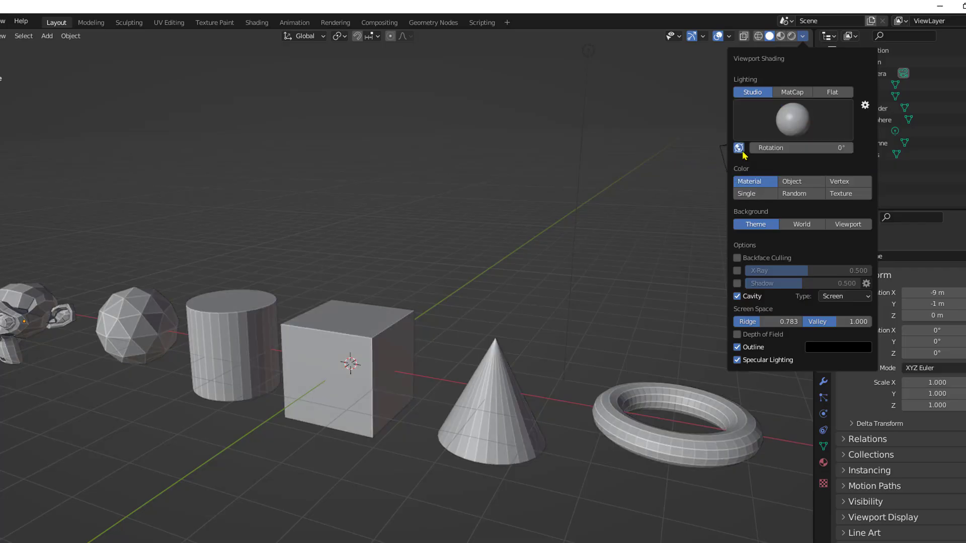
pyautogui.moveTo(785, 148)
pyautogui.mouseDown()
pyautogui.moveTo(827, 148)
pyautogui.moveTo(774, 147)
pyautogui.moveTo(782, 146)
pyautogui.mouseUp()
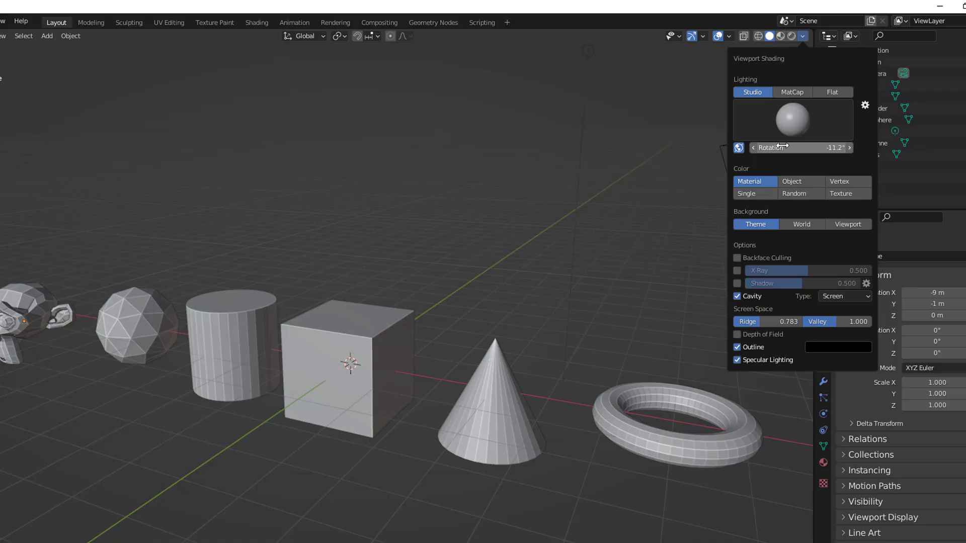
# Switch the solid shading Lighting to MatCap, and try the vertical black-and-white striped and the brown clay MatCaps
pyautogui.click(793, 92)
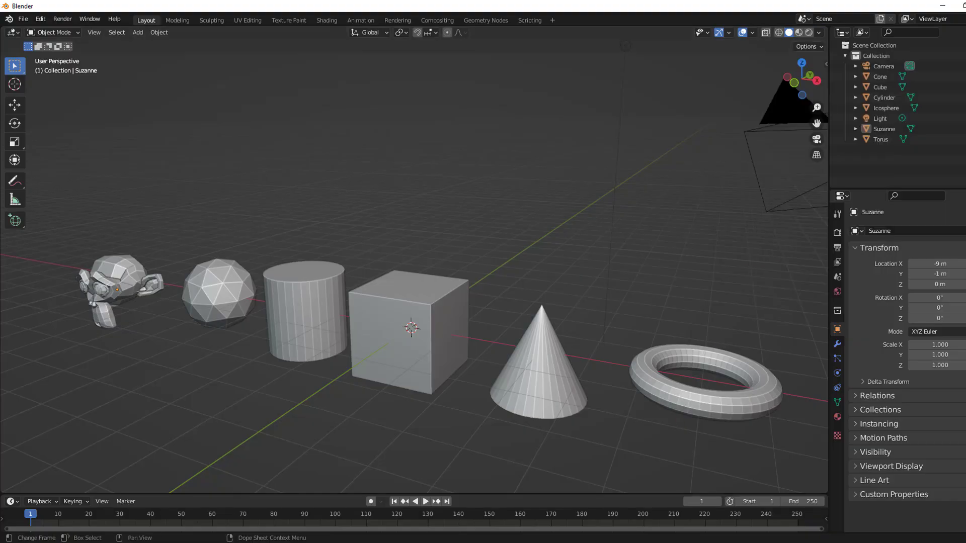
pyautogui.click(818, 32)
pyautogui.click(810, 109)
pyautogui.click(720, 203)
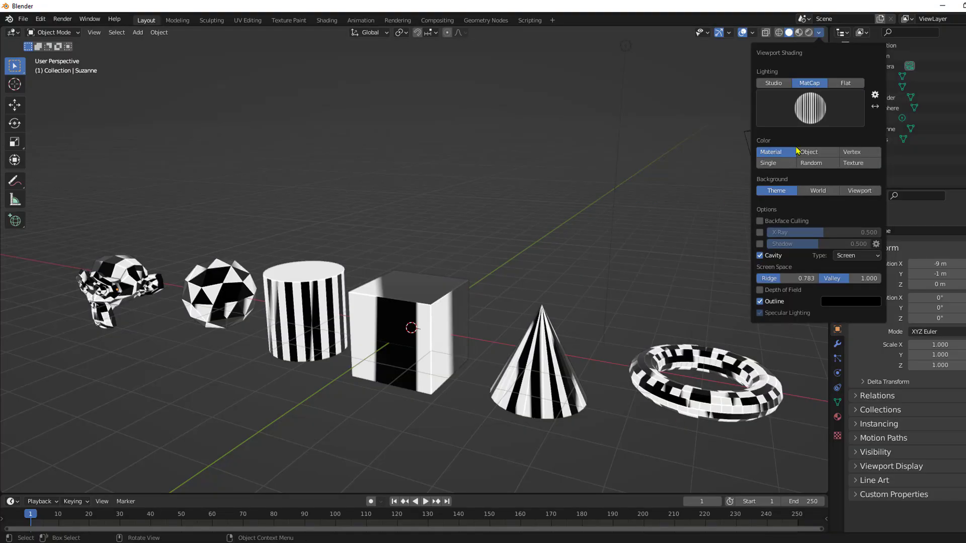
pyautogui.click(810, 108)
pyautogui.click(690, 146)
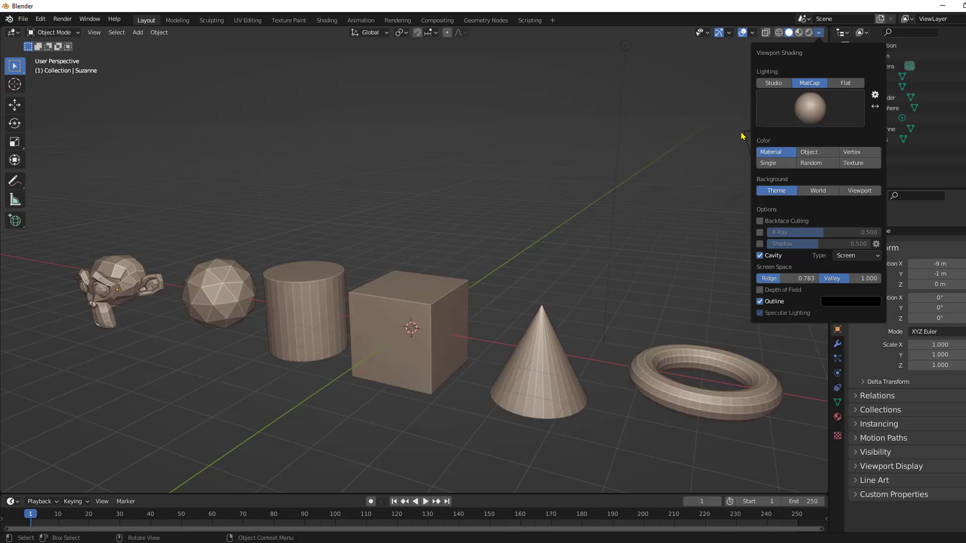
# Try the glossy dark red MatCap and one more MatCap on the meshes, viewing them from different angles
pyautogui.click(804, 113)
pyautogui.click(815, 176)
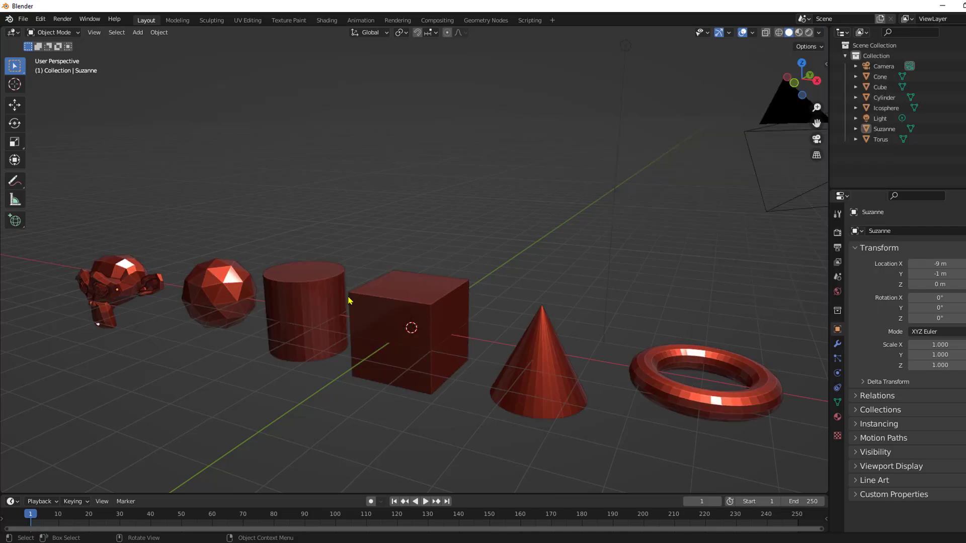
pyautogui.moveTo(349, 295)
pyautogui.mouseDown(button='middle')
pyautogui.moveTo(302, 295)
pyautogui.moveTo(361, 269)
pyautogui.mouseUp(button='middle')
pyautogui.click(818, 32)
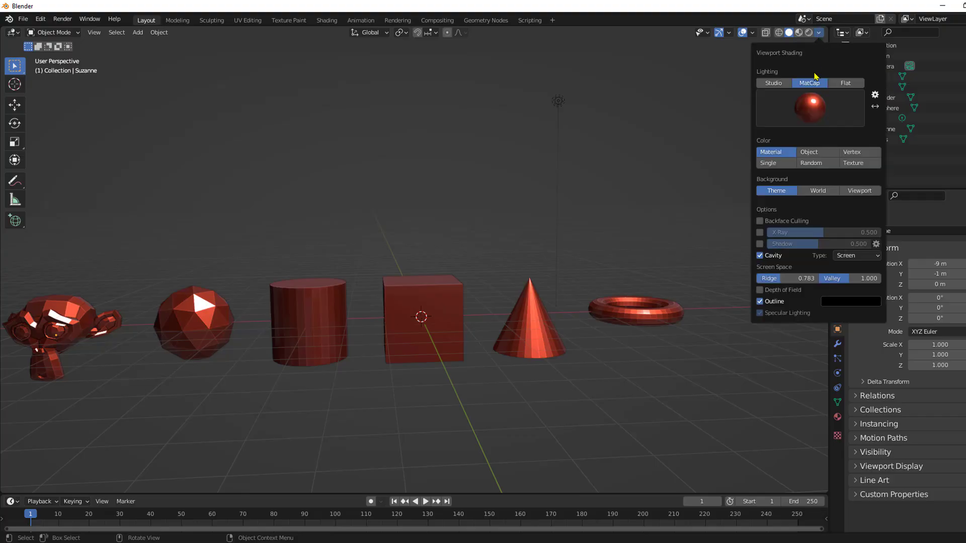
pyautogui.click(810, 105)
pyautogui.click(620, 200)
pyautogui.moveTo(618, 233); pyautogui.dragTo(744, 115, button='middle')
# Apply the matte red clay MatCap and view the meshes from the torus side
pyautogui.click(818, 32)
pyautogui.click(769, 103)
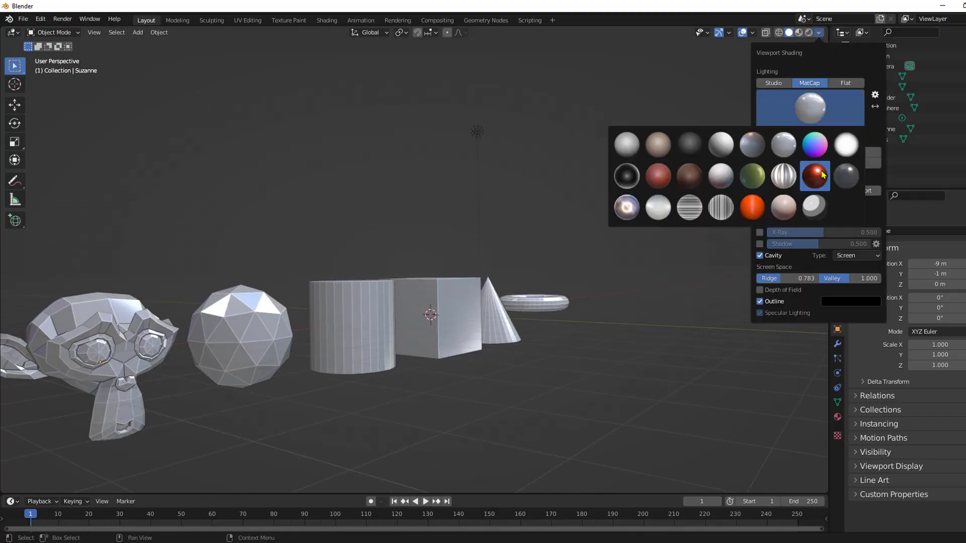
pyautogui.click(659, 175)
pyautogui.moveTo(508, 292)
pyautogui.mouseDown(button='middle')
pyautogui.moveTo(474, 312)
pyautogui.moveTo(717, 146)
pyautogui.moveTo(493, 101)
pyautogui.moveTo(388, 292)
pyautogui.moveTo(345, 291)
pyautogui.moveTo(352, 281)
pyautogui.mouseUp(button='middle')
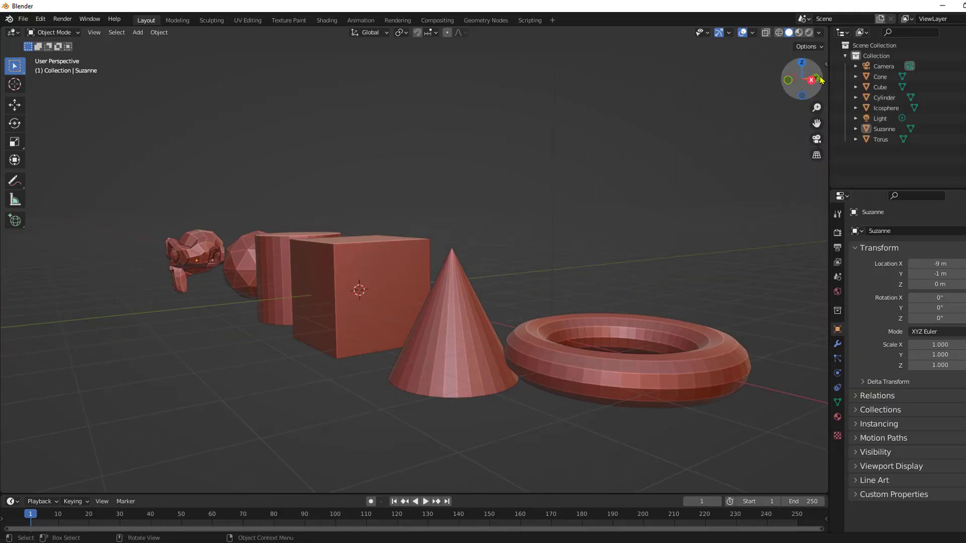
# Try the Object, Vertex and Texture color options for solid shading, and set Color to Random
pyautogui.click(819, 32)
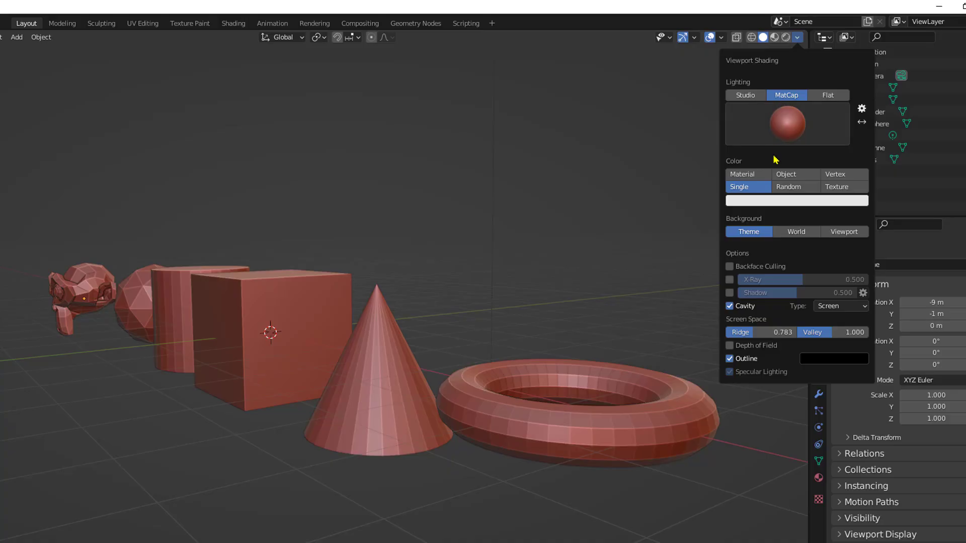
pyautogui.click(788, 174)
pyautogui.click(827, 175)
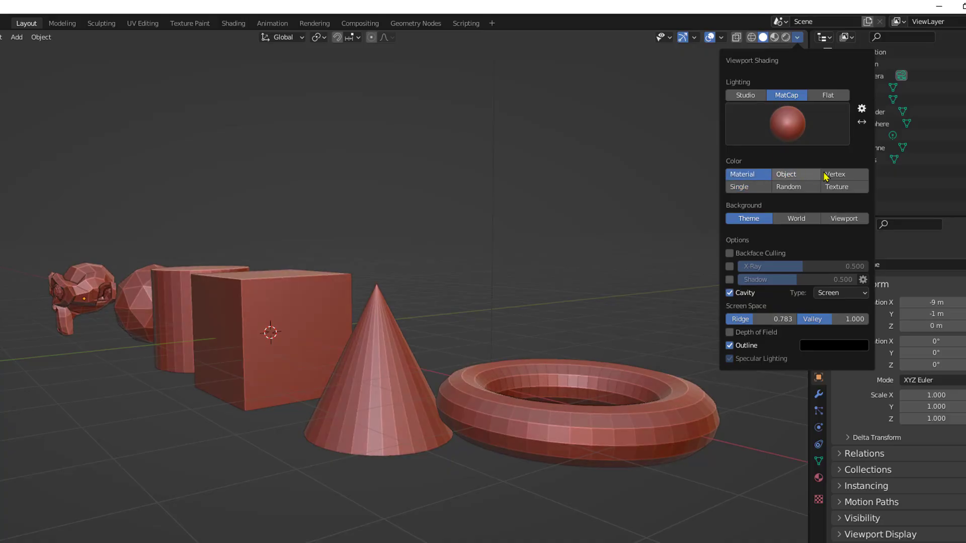
pyautogui.click(836, 186)
pyautogui.click(803, 187)
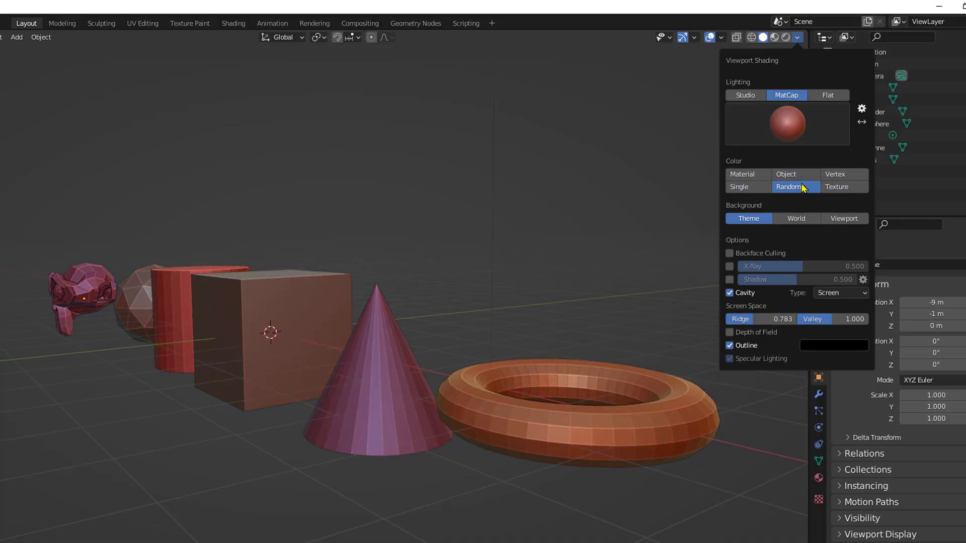
# Set the solid shading Color to Single and the Background to Viewport, and look over the color picker of each
pyautogui.click(766, 185)
pyautogui.click(773, 200)
pyautogui.moveTo(781, 117)
pyautogui.mouseDown()
pyautogui.moveTo(781, 105)
pyautogui.moveTo(760, 98)
pyautogui.moveTo(800, 93)
pyautogui.moveTo(763, 82)
pyautogui.moveTo(777, 83)
pyautogui.mouseUp()
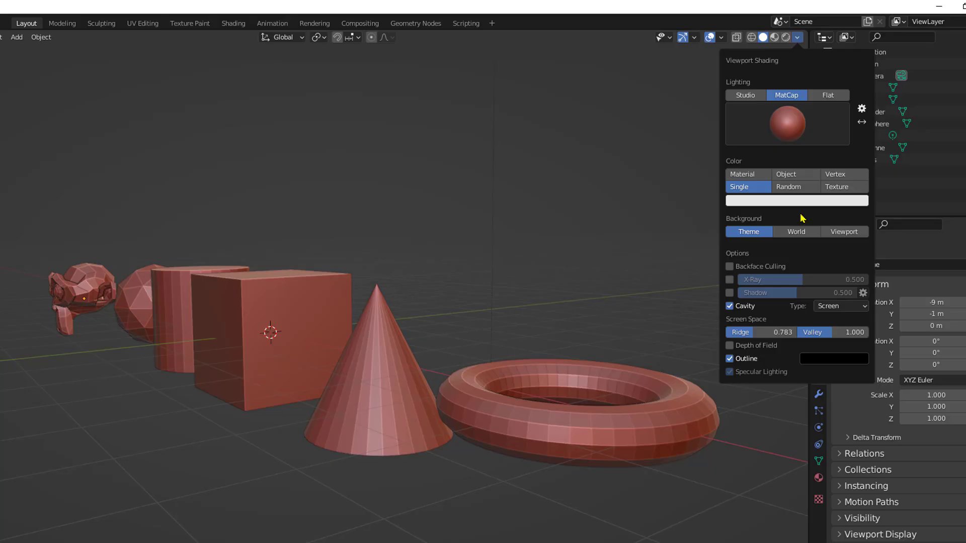
pyautogui.click(840, 232)
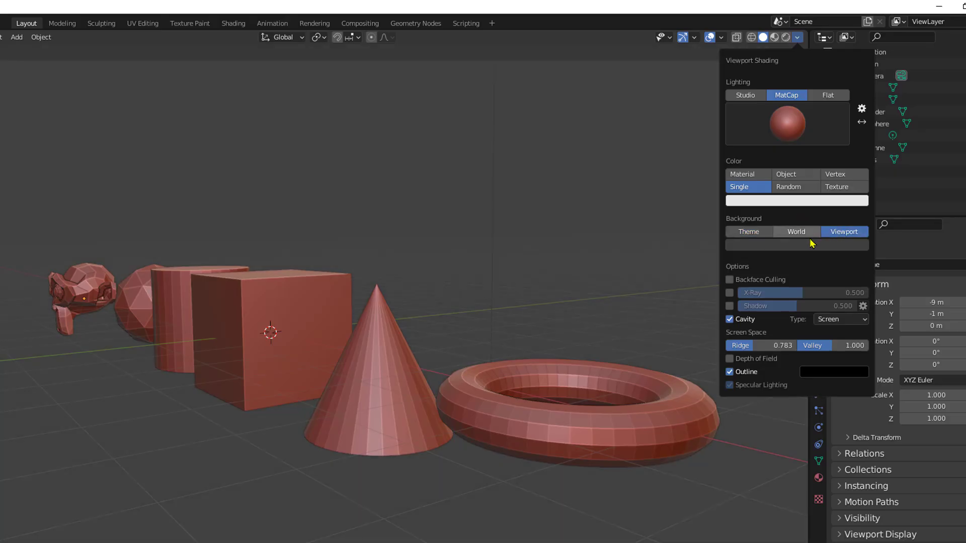
pyautogui.click(810, 241)
pyautogui.moveTo(785, 159)
pyautogui.mouseDown()
pyautogui.moveTo(781, 145)
pyautogui.moveTo(758, 156)
pyautogui.moveTo(754, 114)
pyautogui.moveTo(802, 101)
pyautogui.moveTo(797, 130)
pyautogui.moveTo(745, 106)
pyautogui.moveTo(777, 129)
pyautogui.mouseUp()
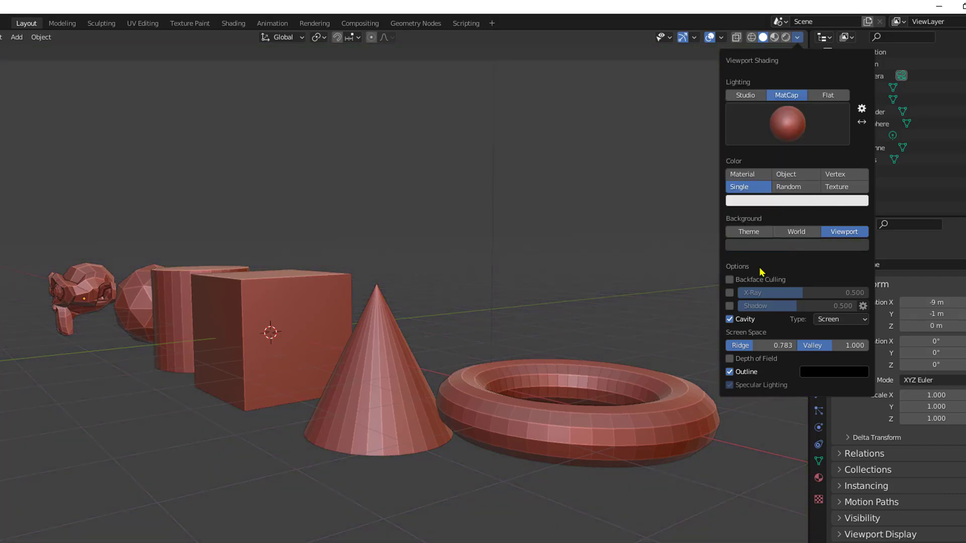
# Try the solid shading X-Ray option with its strength control on the meshes, and turn it back off
pyautogui.click(729, 293)
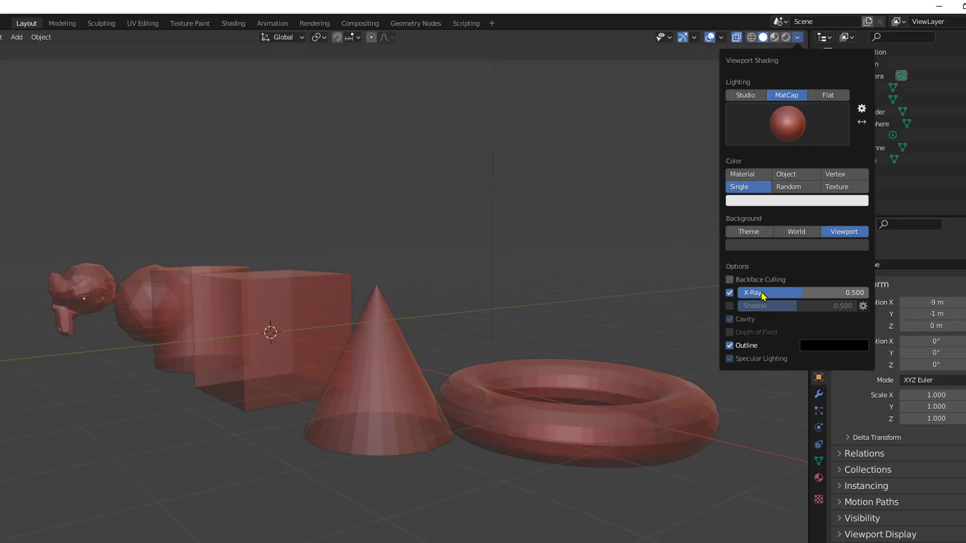
pyautogui.moveTo(764, 296); pyautogui.dragTo(854, 297)
pyautogui.press('Escape')
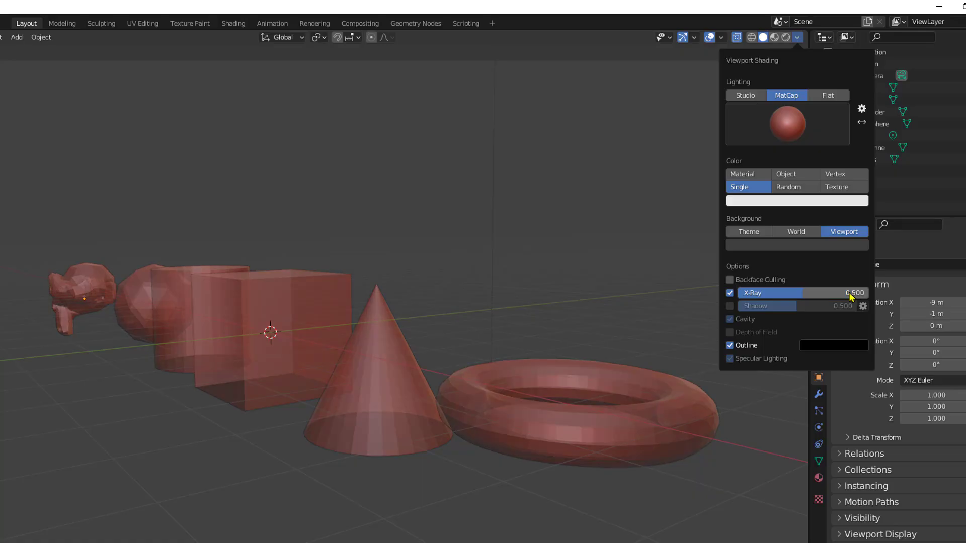
pyautogui.click(728, 292)
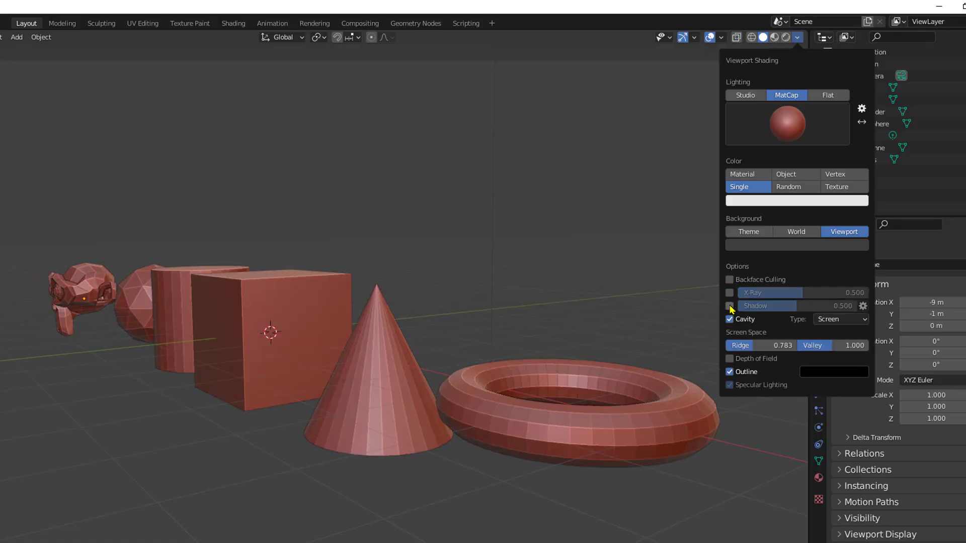
# Enable Shadow for solid shading, and explore its strength and light direction settings
pyautogui.click(729, 305)
pyautogui.moveTo(761, 307); pyautogui.dragTo(790, 310)
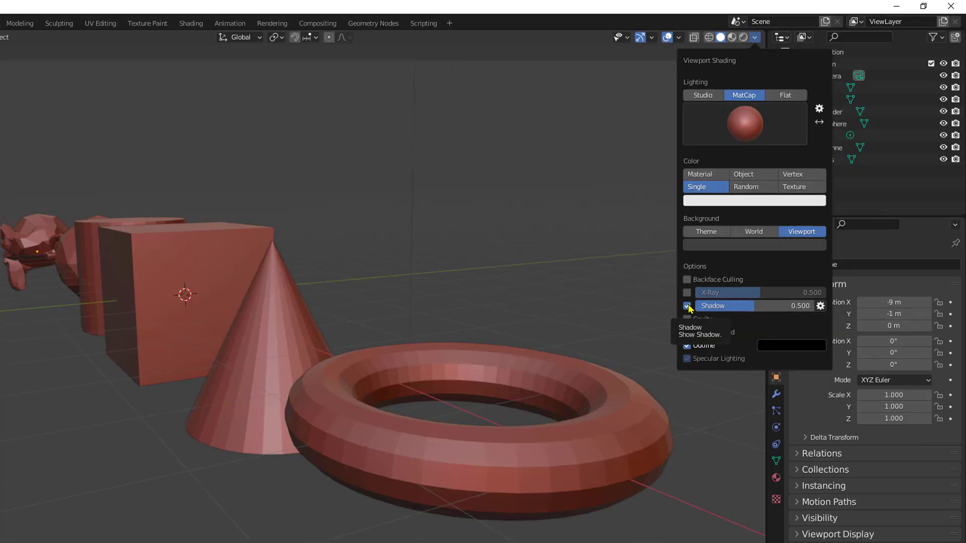
pyautogui.click(820, 306)
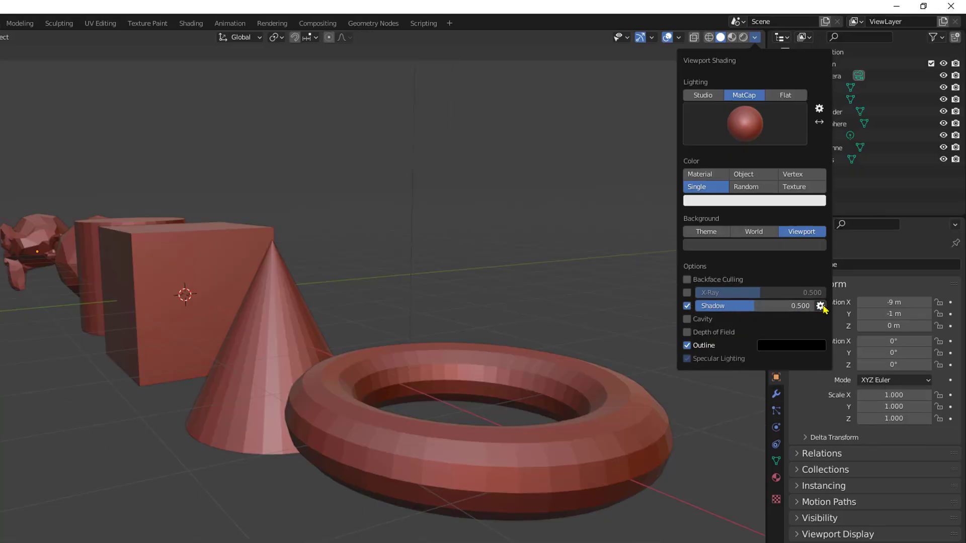
pyautogui.moveTo(832, 336); pyautogui.dragTo(842, 358)
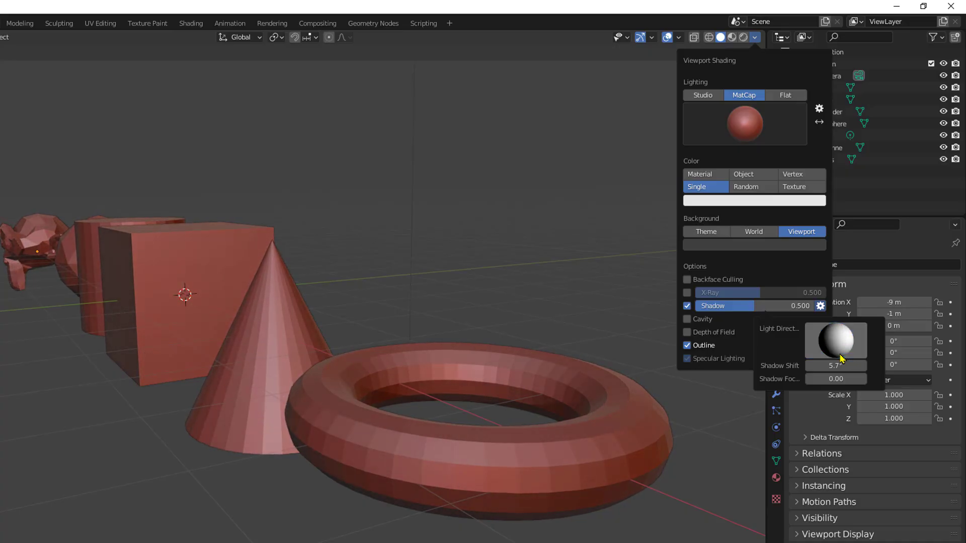
# Enable Cavity for solid shading, and try different Ridge and Valley strengths on the meshes
pyautogui.click(687, 319)
pyautogui.moveTo(693, 343)
pyautogui.mouseDown()
pyautogui.moveTo(733, 344)
pyautogui.moveTo(683, 344)
pyautogui.moveTo(733, 345)
pyautogui.moveTo(711, 345)
pyautogui.mouseUp()
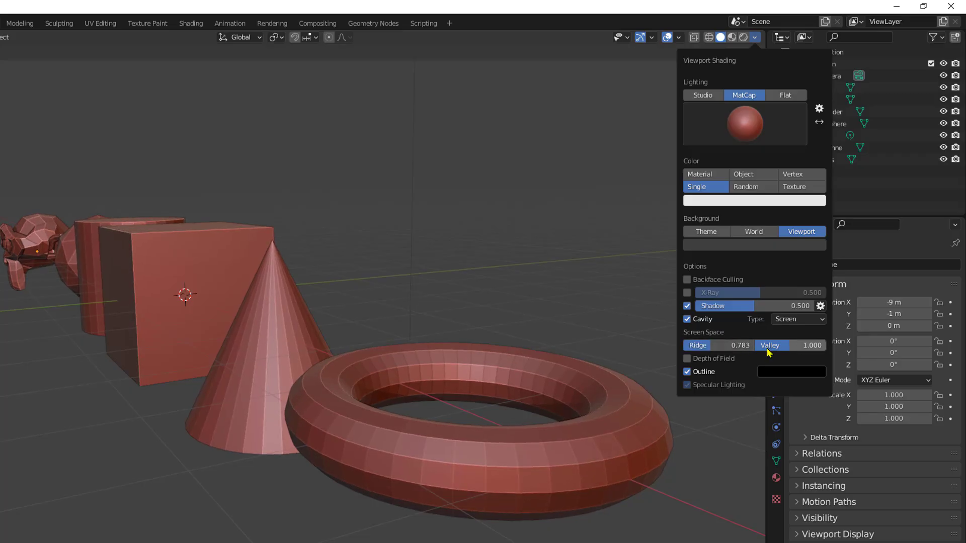
pyautogui.moveTo(773, 347); pyautogui.dragTo(803, 345)
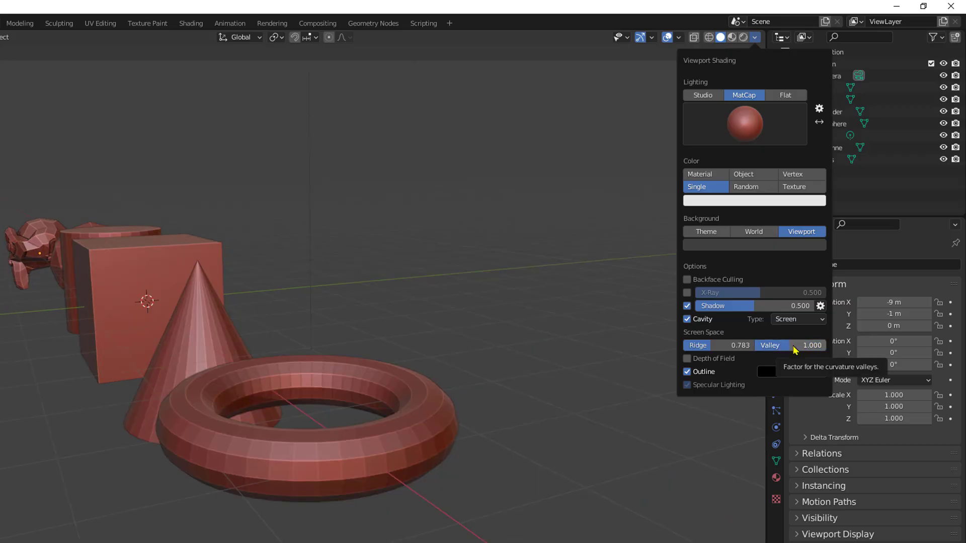
pyautogui.press('BackSpace')
# Try Flat lighting for solid shading and view the meshes from a slightly higher angle
pyautogui.click(785, 95)
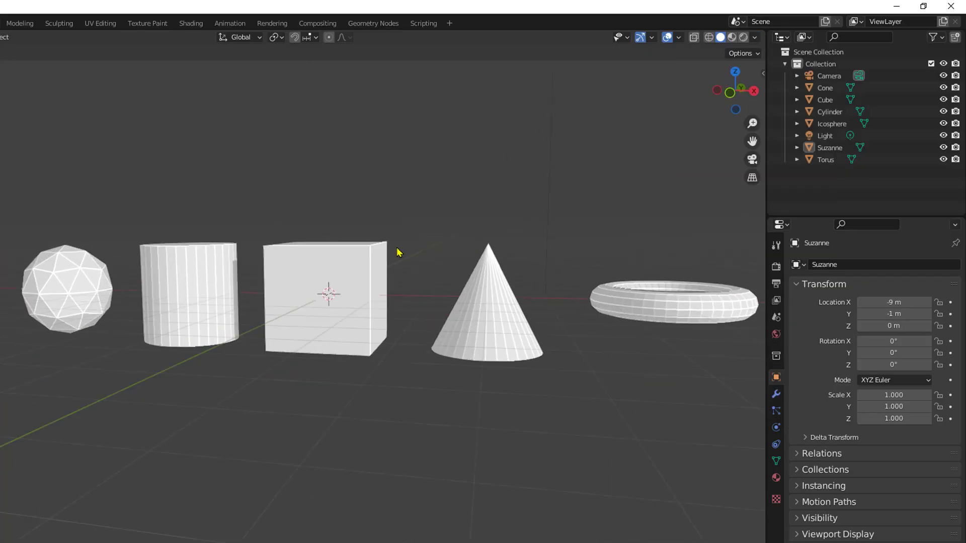
pyautogui.moveTo(397, 248); pyautogui.dragTo(357, 259, button='middle')
pyautogui.scroll(1, 429, 256)
pyautogui.scroll(-1, 382, 261)
# Set the solid shading Lighting to Studio and view the whole row of meshes from the front
pyautogui.click(754, 37)
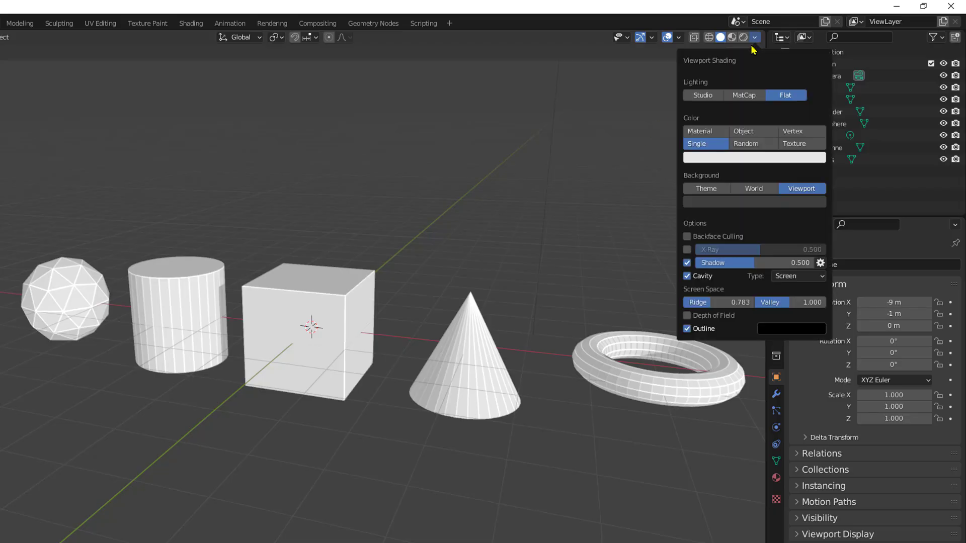
pyautogui.click(711, 95)
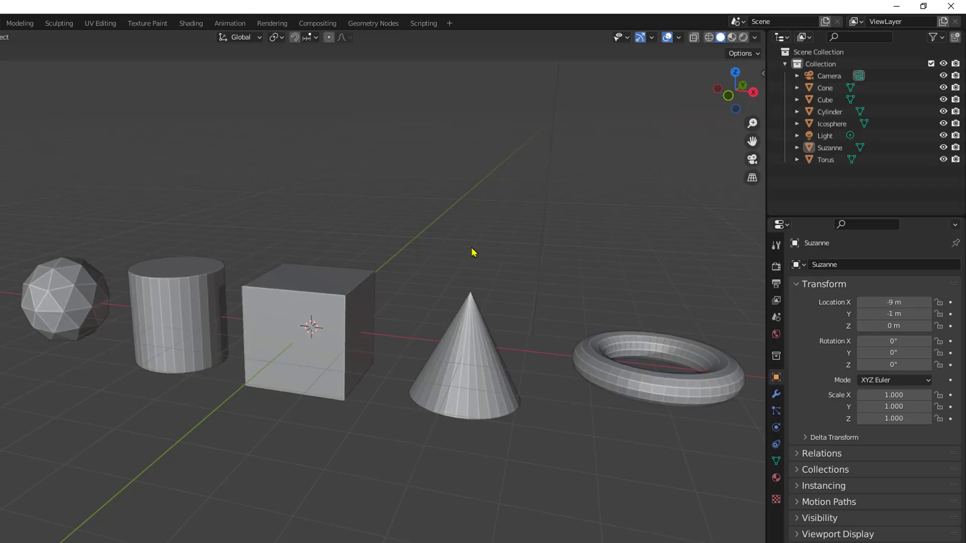
pyautogui.scroll(-1, 472, 251)
pyautogui.moveTo(473, 251); pyautogui.dragTo(500, 252, button='middle')
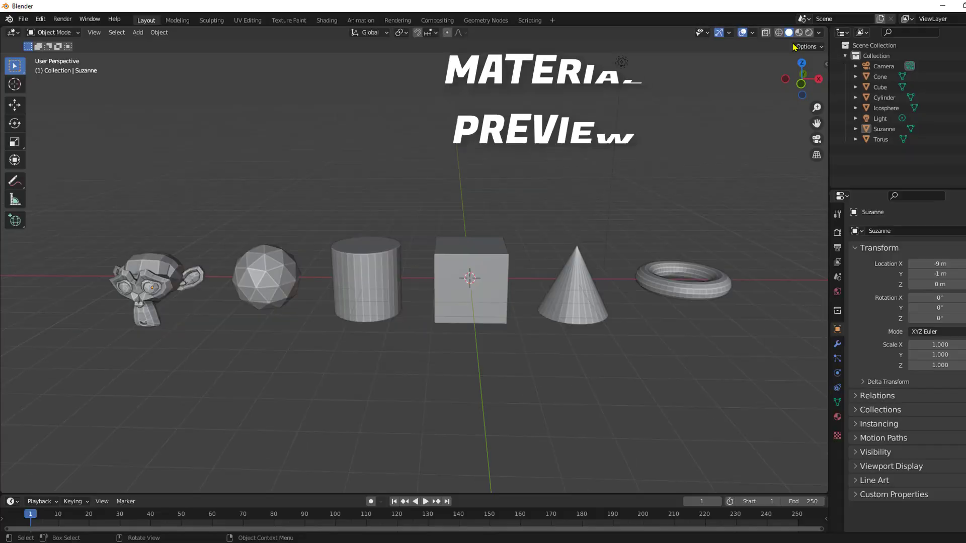
# Switch to Material Preview with Strength 2.000, World Opacity 0.942 and Blur 0.08, and view the meshes against the environment
pyautogui.click(732, 37)
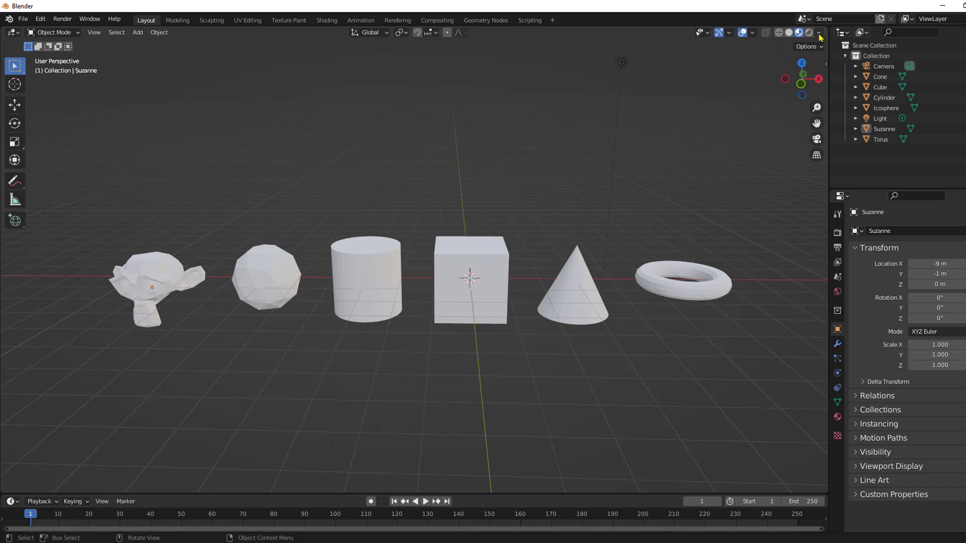
pyautogui.click(818, 33)
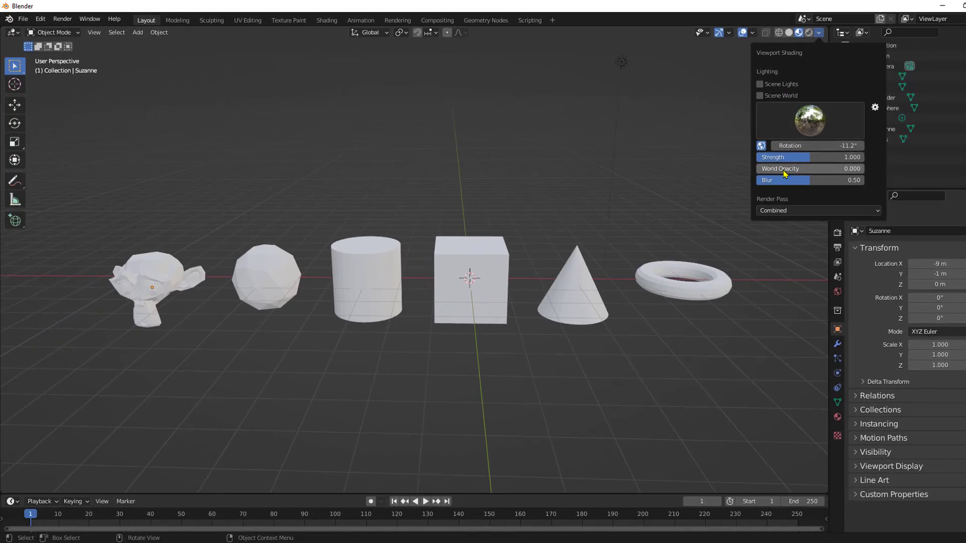
pyautogui.moveTo(787, 169); pyautogui.dragTo(803, 169)
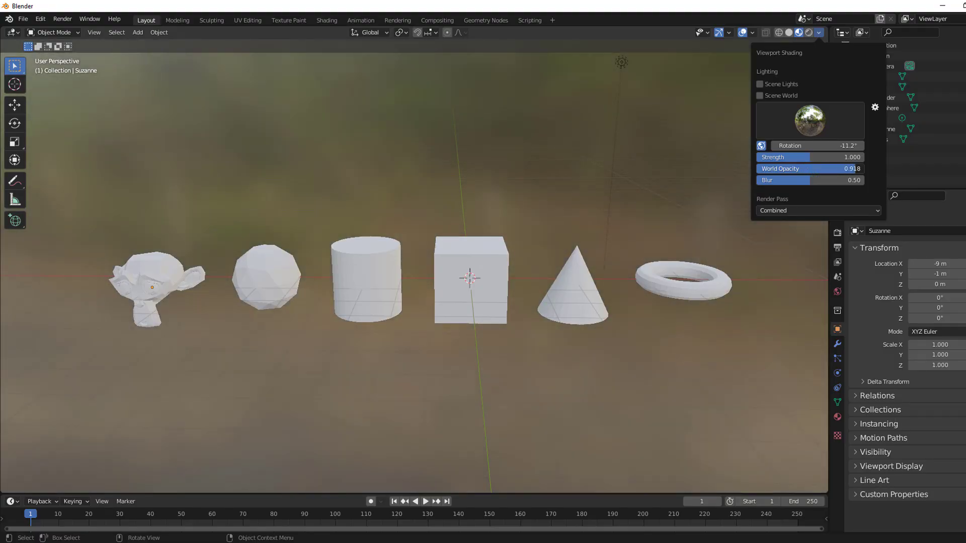
pyautogui.moveTo(809, 157); pyautogui.dragTo(786, 180)
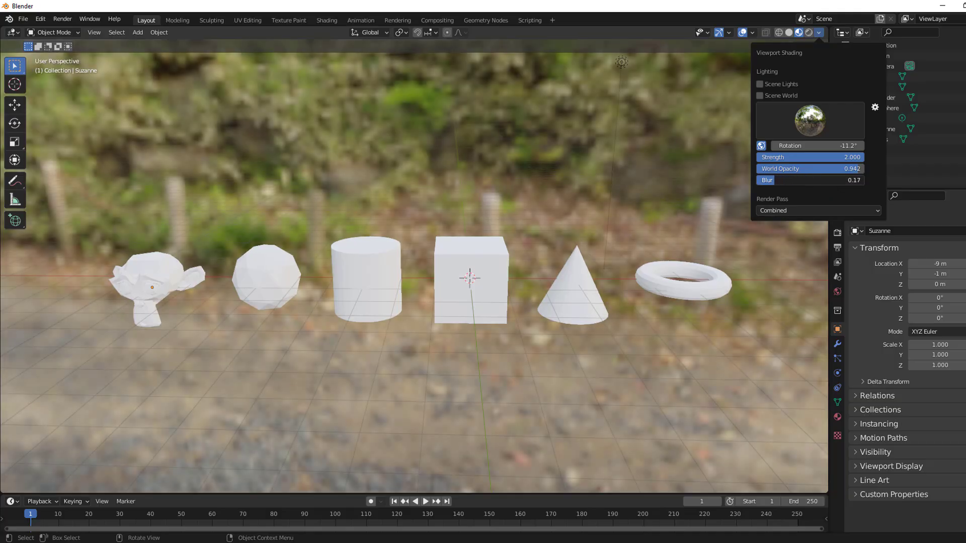
pyautogui.scroll(-7, 572, 198)
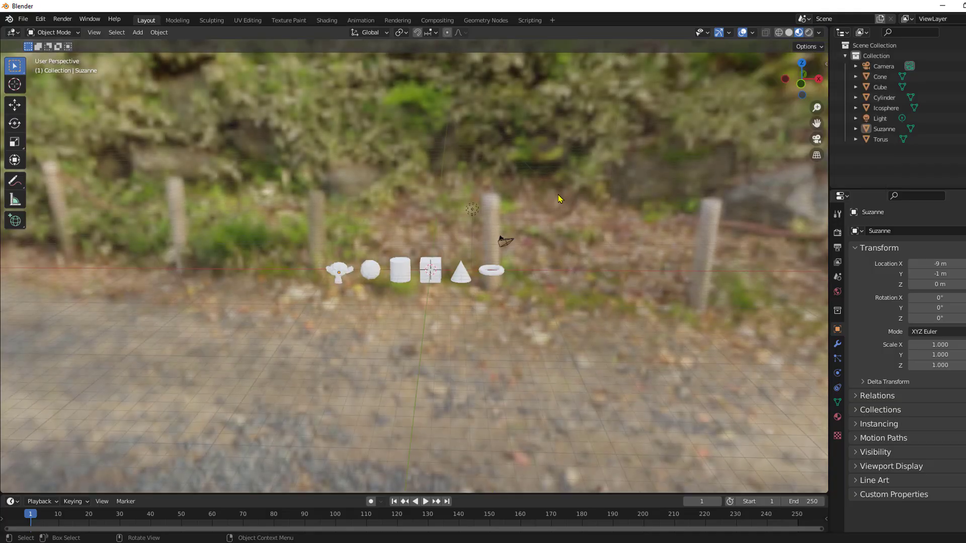
pyautogui.moveTo(561, 198)
pyautogui.mouseDown(button='middle')
pyautogui.moveTo(471, 176)
pyautogui.moveTo(513, 172)
pyautogui.moveTo(676, 198)
pyautogui.moveTo(545, 196)
pyautogui.moveTo(506, 209)
pyautogui.mouseUp(button='middle')
pyautogui.scroll(5, 445, 308)
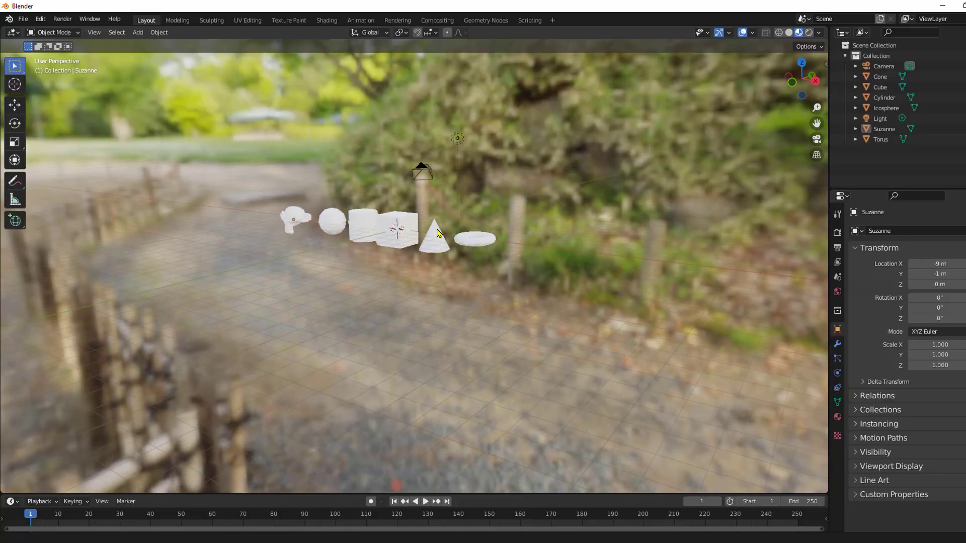
# Set the environment's Blur to 0.03 and World Opacity to 1.000, and try the dark studio environment from several angles
pyautogui.click(818, 32)
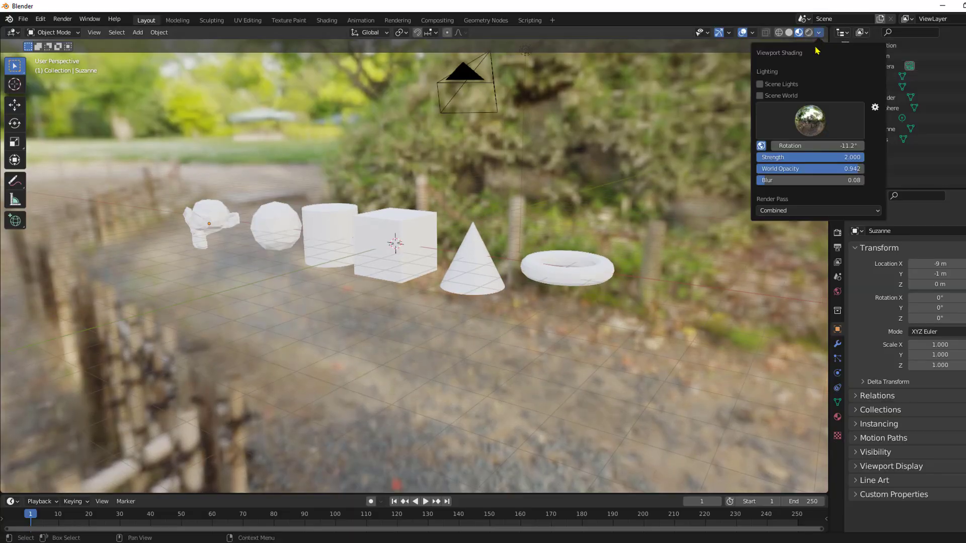
pyautogui.moveTo(768, 180); pyautogui.dragTo(764, 179)
pyautogui.click(818, 123)
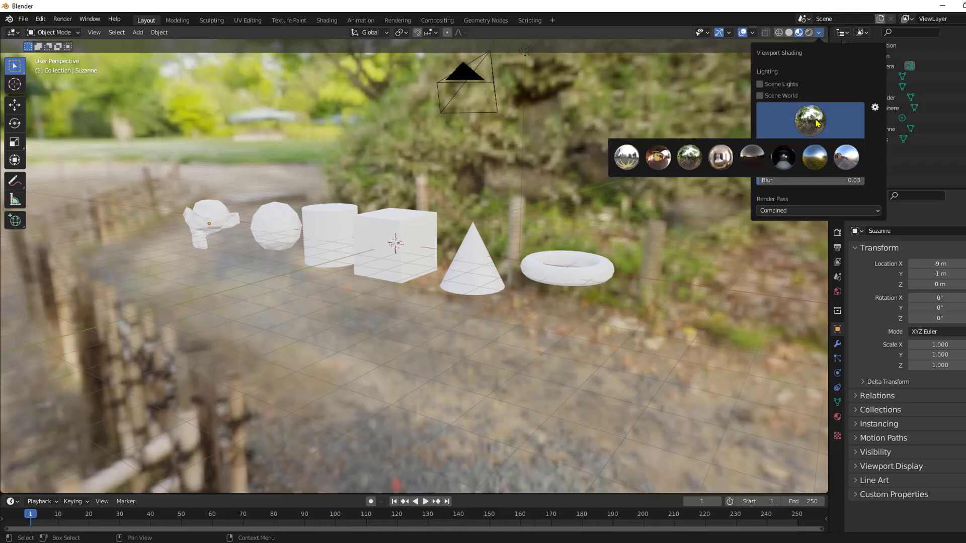
pyautogui.click(783, 157)
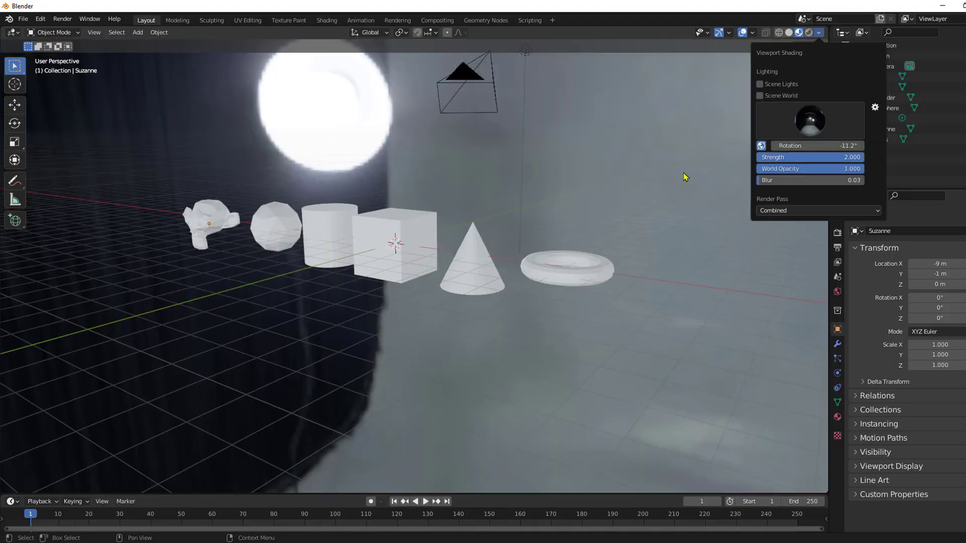
pyautogui.moveTo(684, 179); pyautogui.dragTo(291, 171, button='middle')
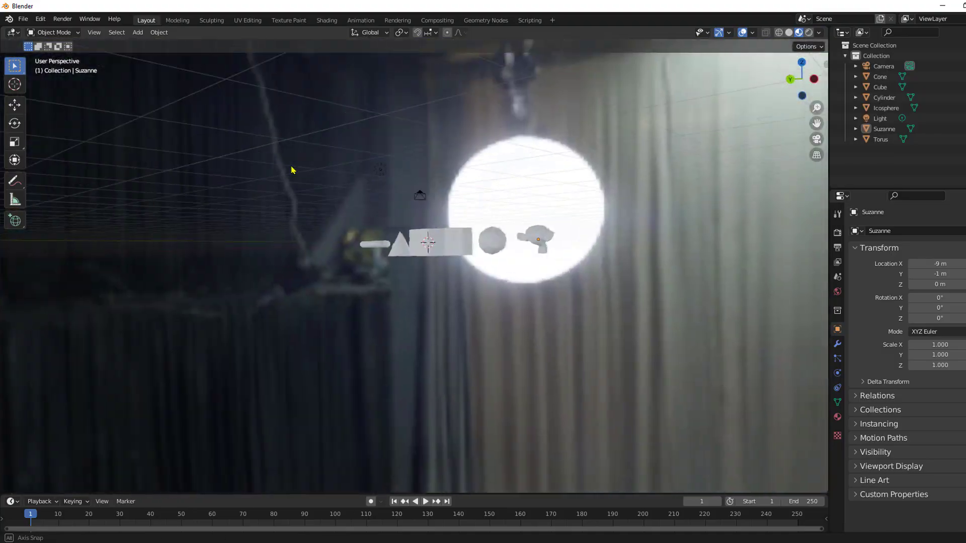
pyautogui.moveTo(640, 206); pyautogui.dragTo(449, 237, button='middle')
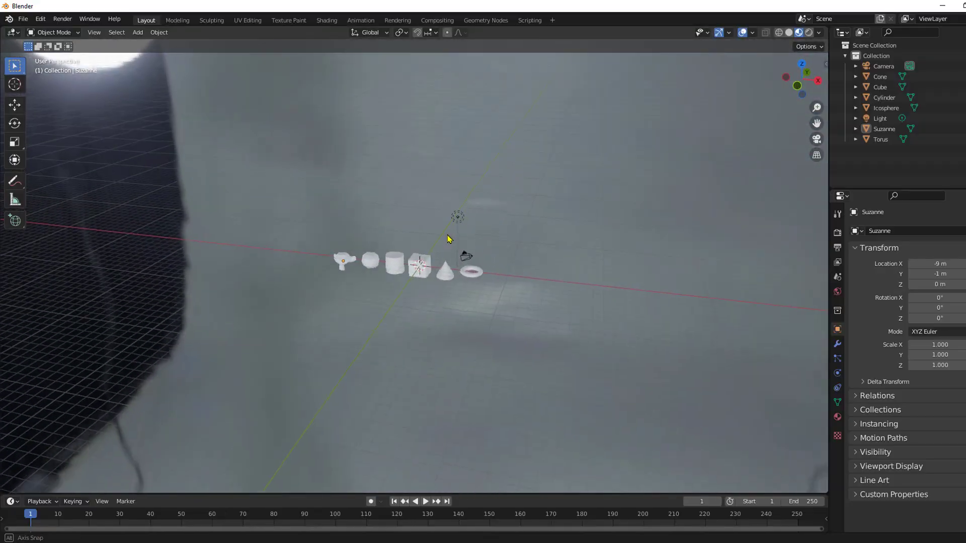
pyautogui.scroll(10, 449, 238)
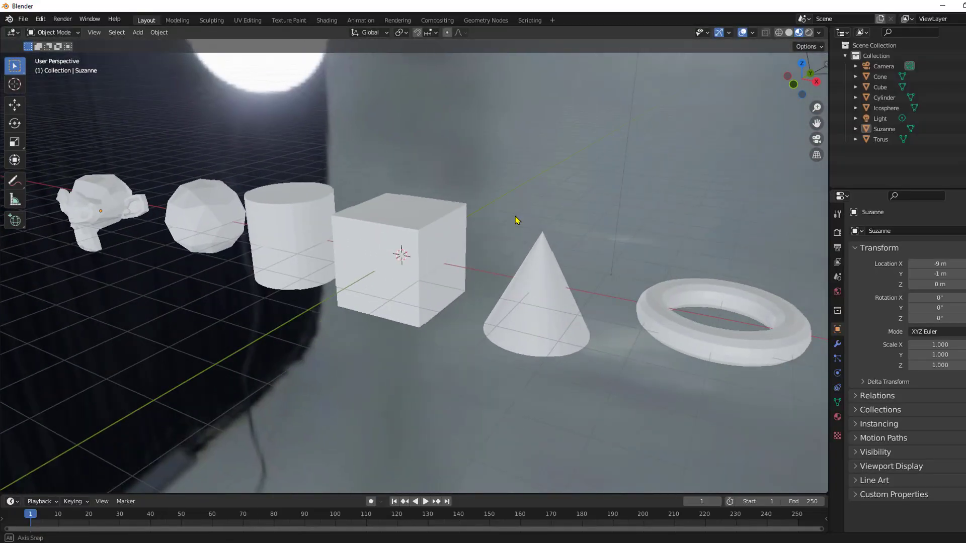
pyautogui.moveTo(515, 220); pyautogui.dragTo(514, 220, button='middle')
# Try the grassy field, paved town square and fenced garden path environments, and apply the city one with yellow ground markings
pyautogui.click(818, 33)
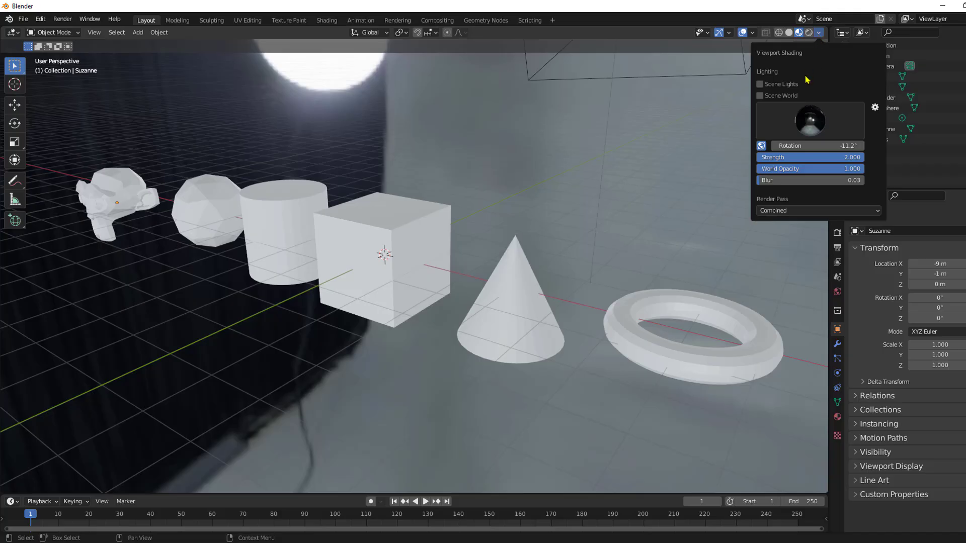
pyautogui.click(813, 116)
pyautogui.click(819, 154)
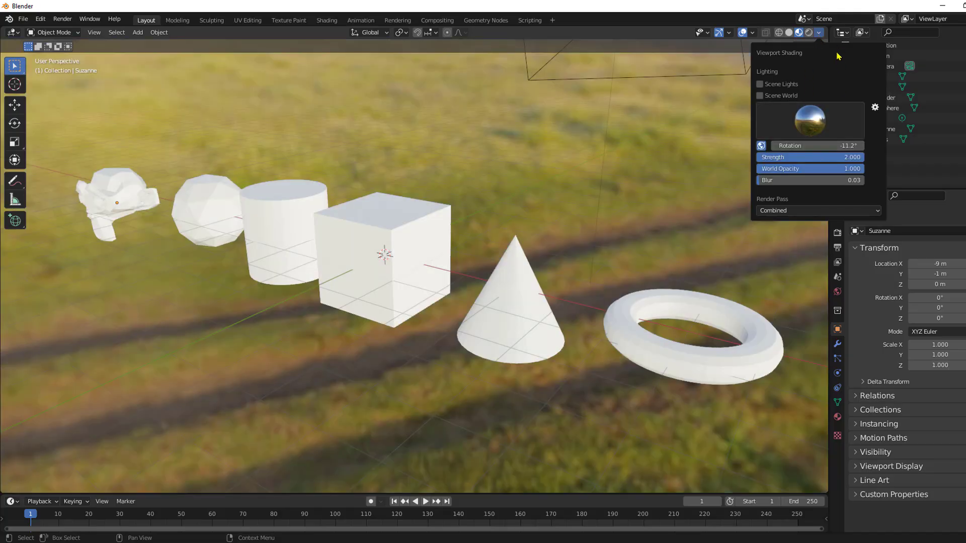
pyautogui.click(811, 120)
pyautogui.click(846, 158)
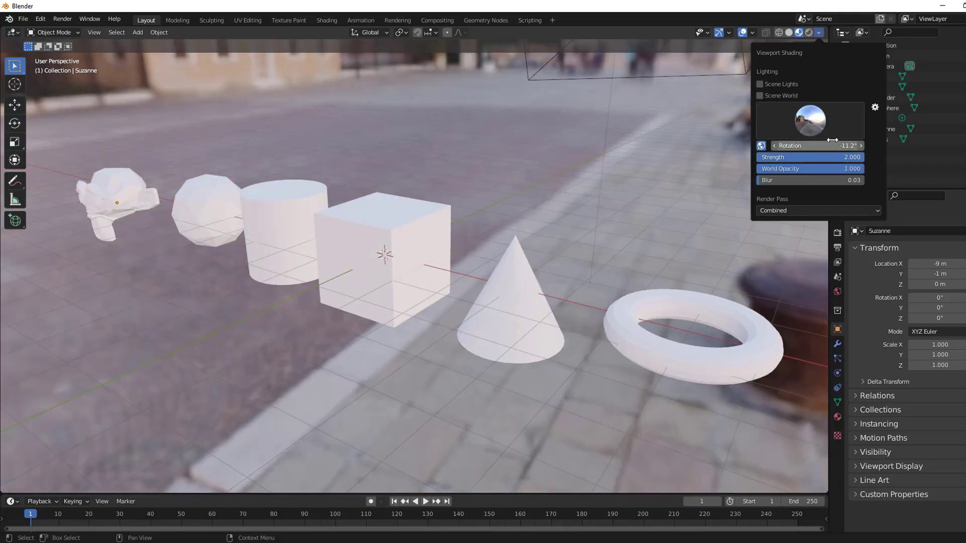
pyautogui.click(815, 127)
pyautogui.click(691, 161)
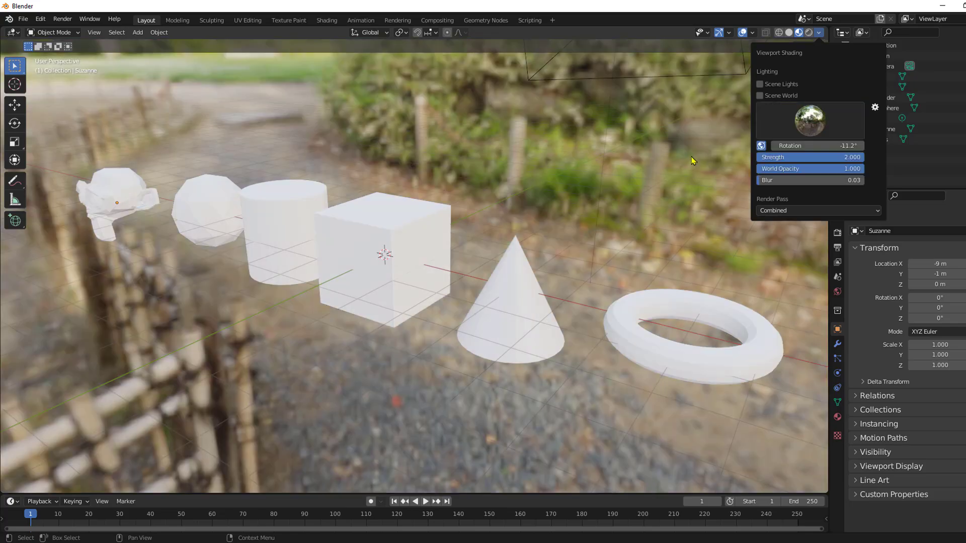
pyautogui.click(819, 125)
pyautogui.click(632, 160)
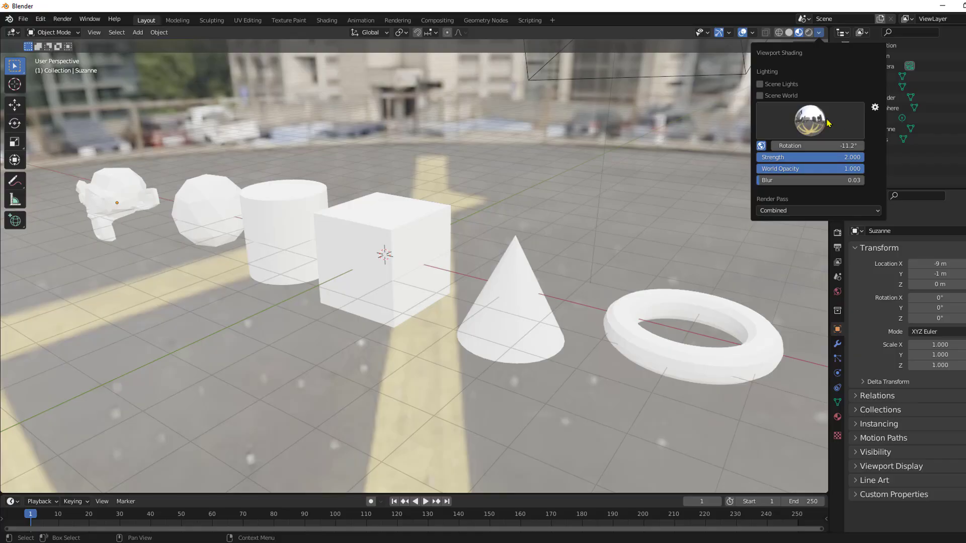
# Switch the viewport to Rendered shading and view the lit meshes from different angles
pyautogui.click(809, 33)
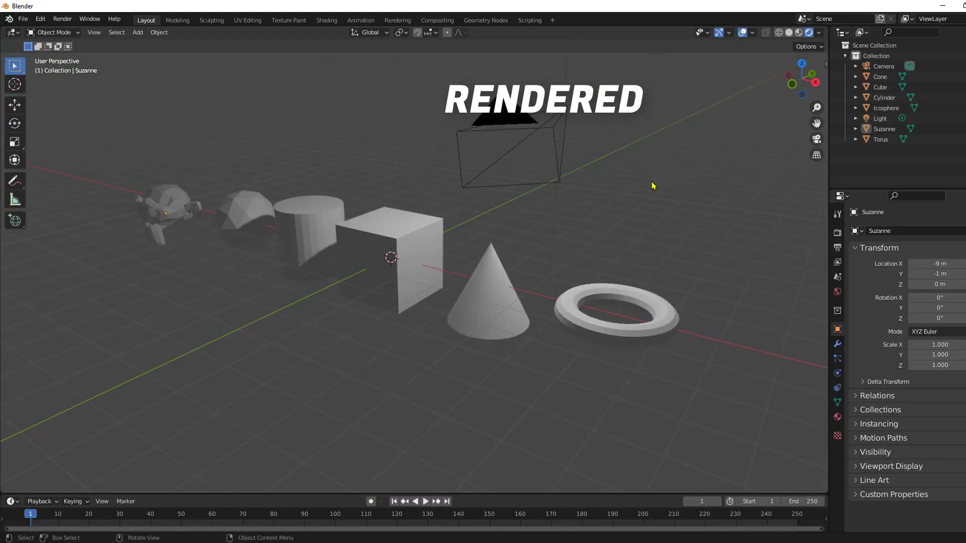
pyautogui.moveTo(651, 186); pyautogui.dragTo(569, 187, button='middle')
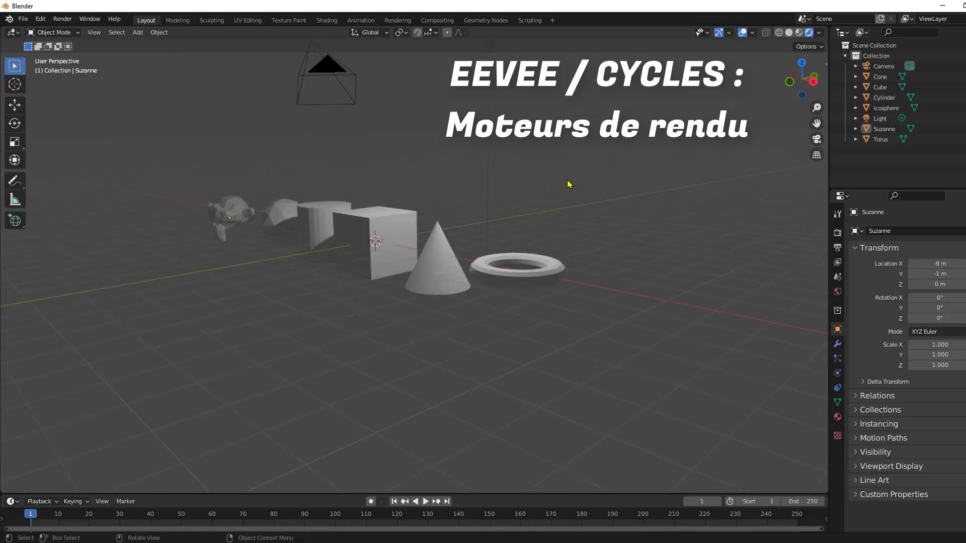
pyautogui.moveTo(592, 144); pyautogui.dragTo(664, 271, button='middle')
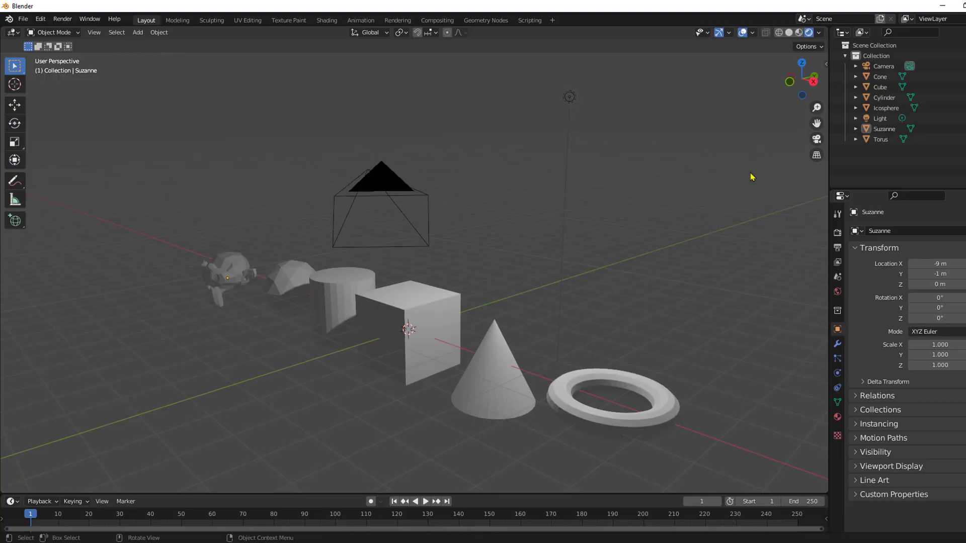
# Check the Rendered shading options, set the render engine to Cycles, and view the meshes' lighting and shadows from several angles
pyautogui.click(817, 34)
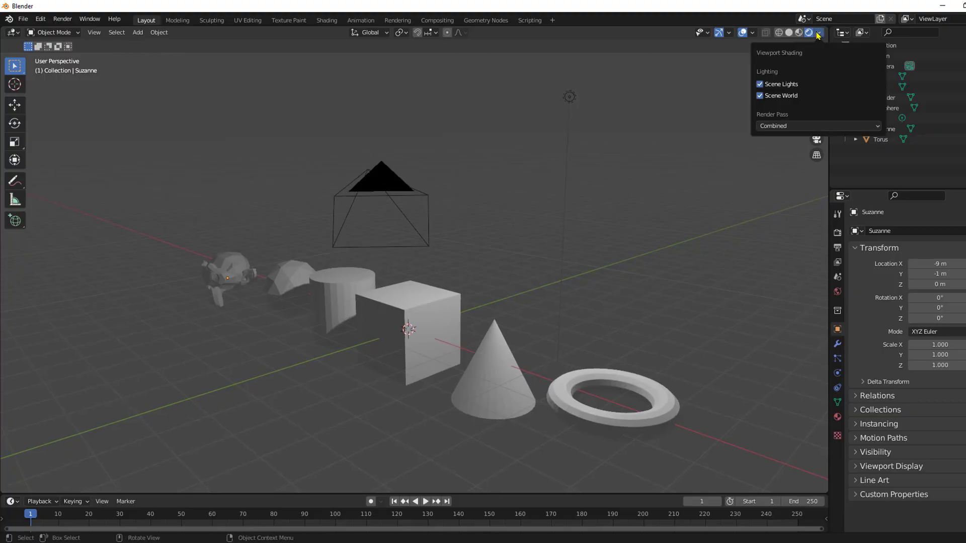
pyautogui.click(818, 34)
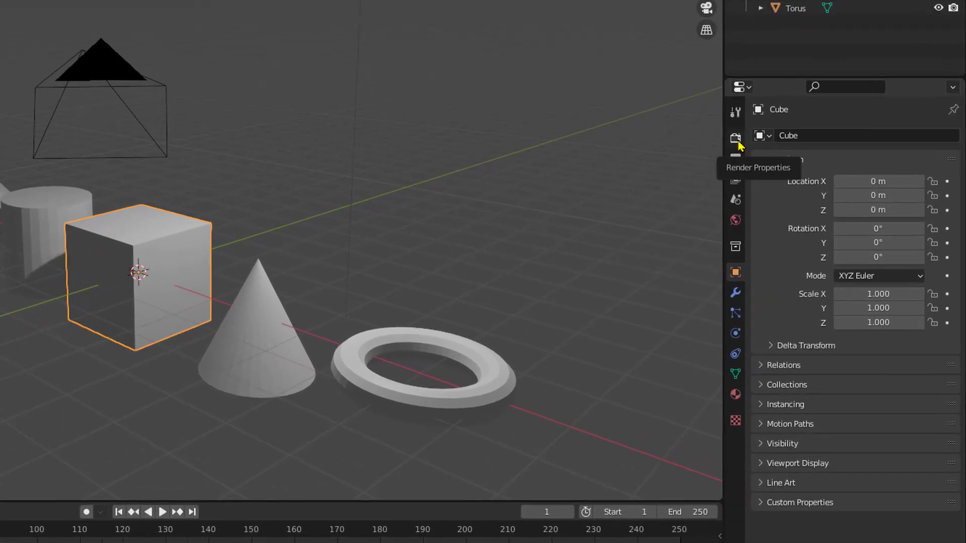
pyautogui.click(730, 132)
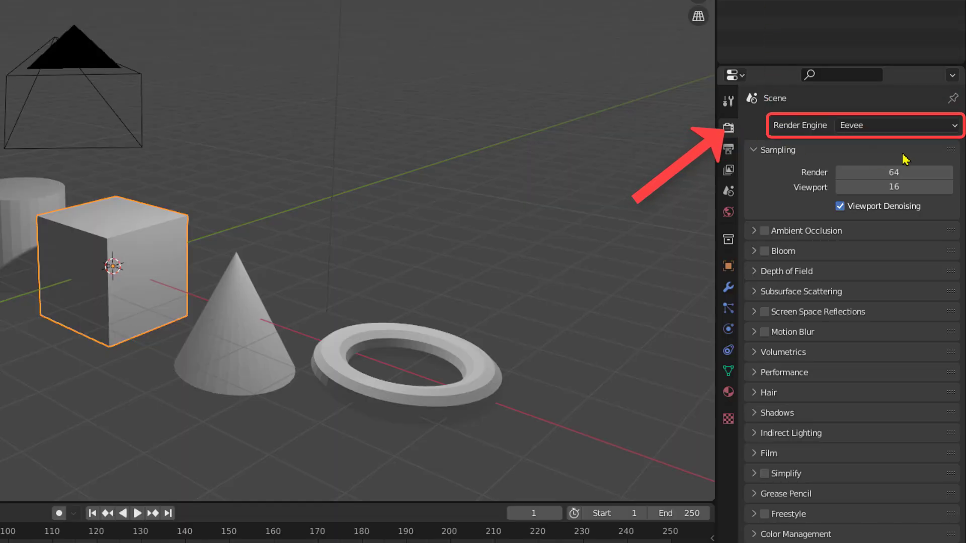
pyautogui.click(954, 129)
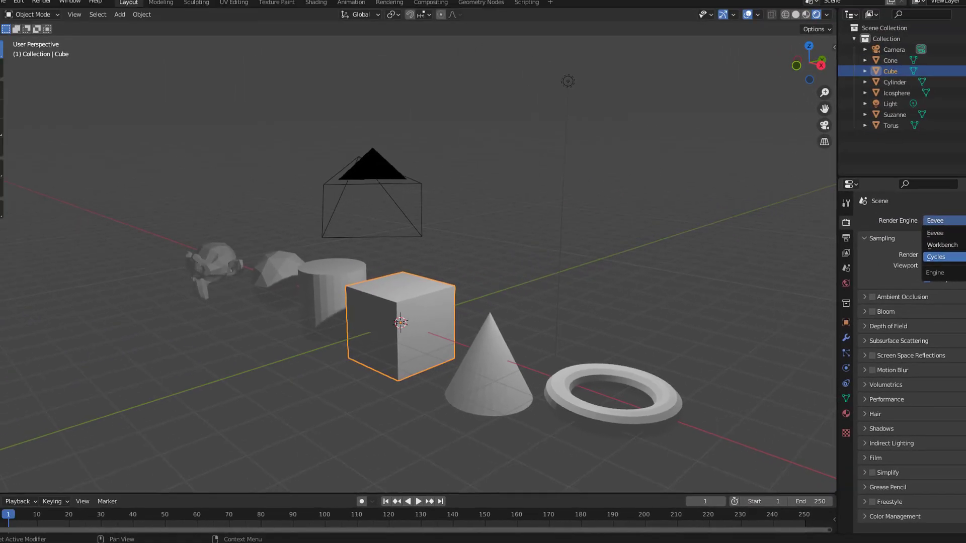
pyautogui.click(937, 256)
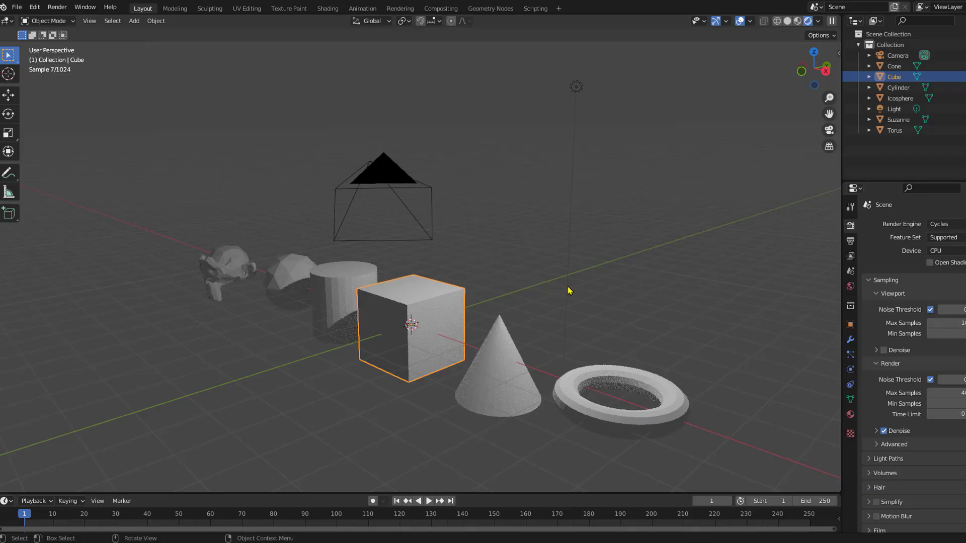
pyautogui.moveTo(569, 291); pyautogui.dragTo(544, 276, button='middle')
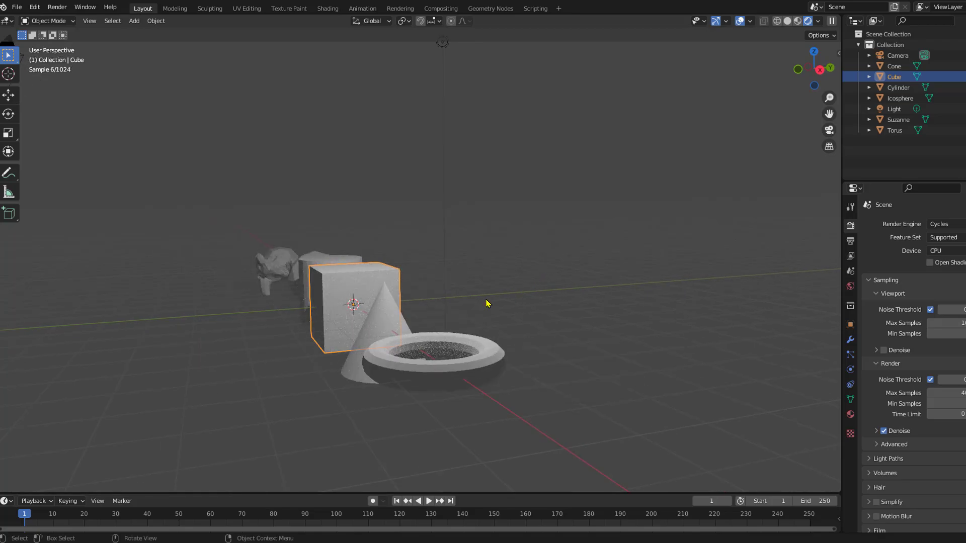
pyautogui.moveTo(486, 304); pyautogui.dragTo(545, 321, button='middle')
pyautogui.keyDown('shift'); pyautogui.moveTo(596, 356); pyautogui.dragTo(548, 314, button='middle'); pyautogui.keyUp('shift')
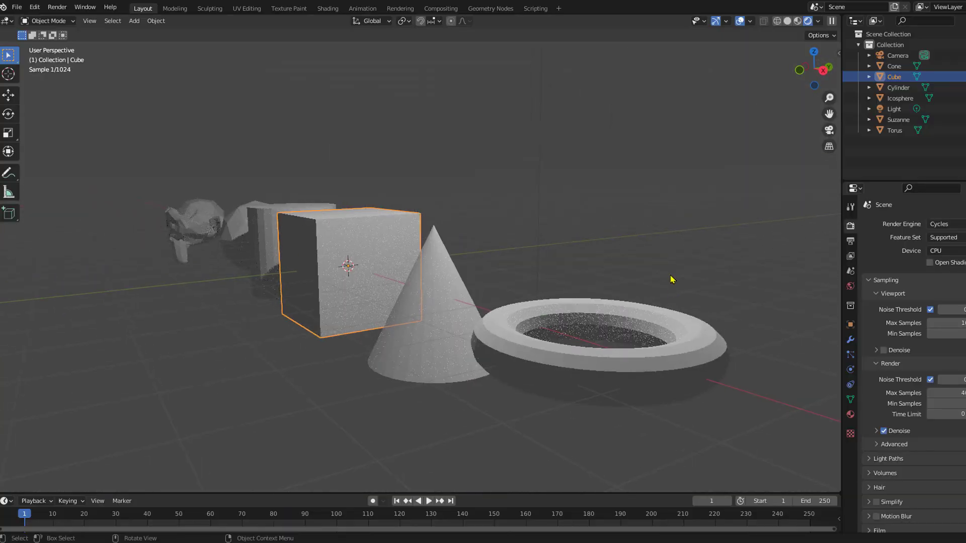
pyautogui.moveTo(675, 269)
pyautogui.mouseDown(button='middle')
pyautogui.moveTo(644, 270)
pyautogui.moveTo(670, 279)
pyautogui.mouseUp(button='middle')
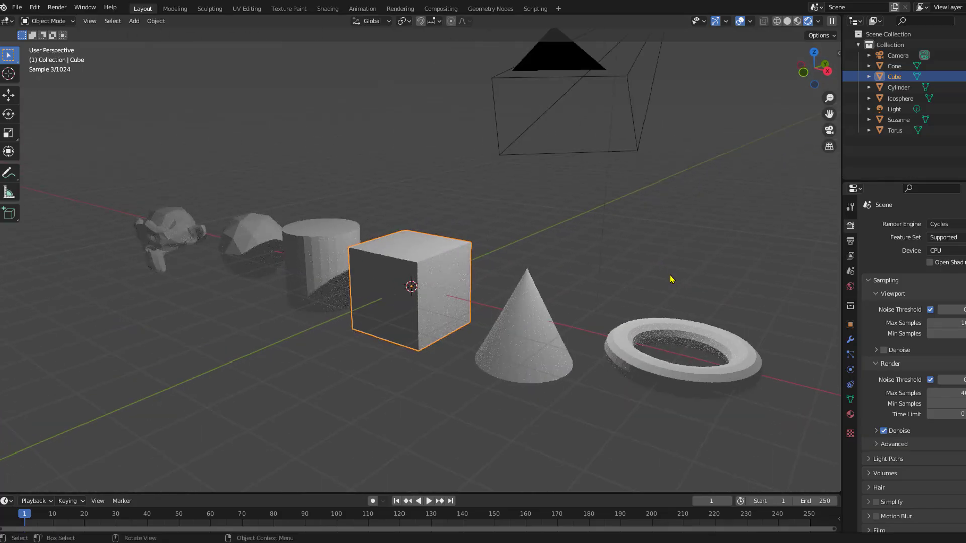
pyautogui.scroll(-2, 671, 278)
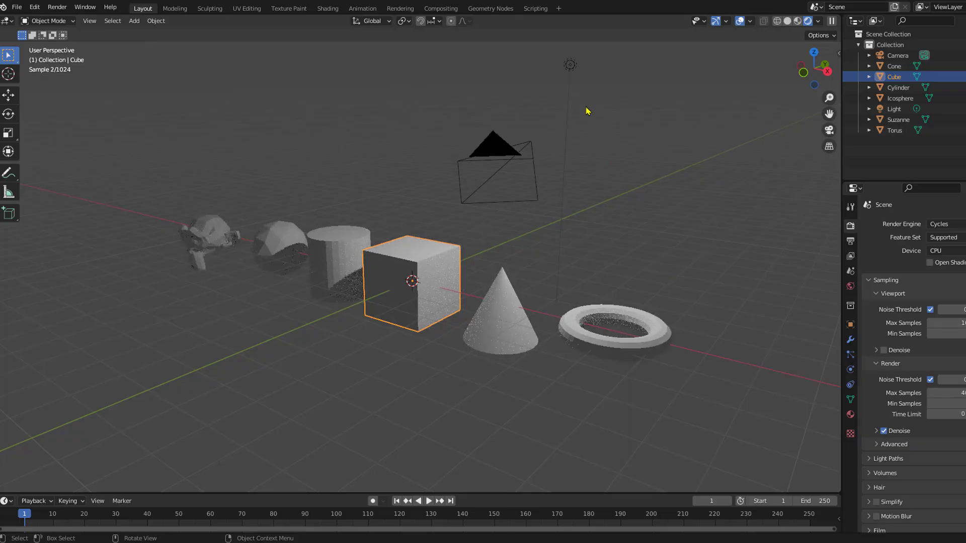
# Move the light down near the cylinder and cube, and from there to the monkey head, to compare the Cycles lighting
pyautogui.click(570, 66)
pyautogui.press('g')
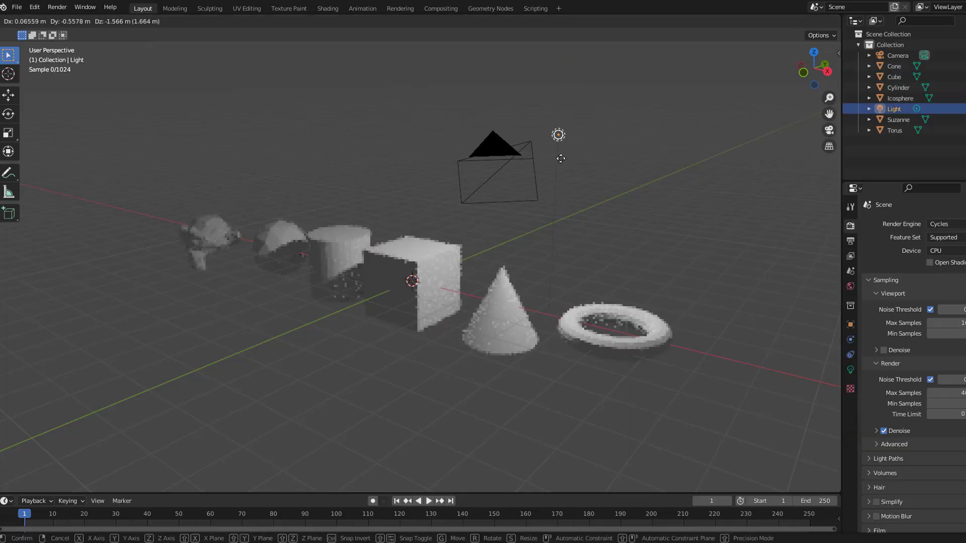
pyautogui.click(362, 214)
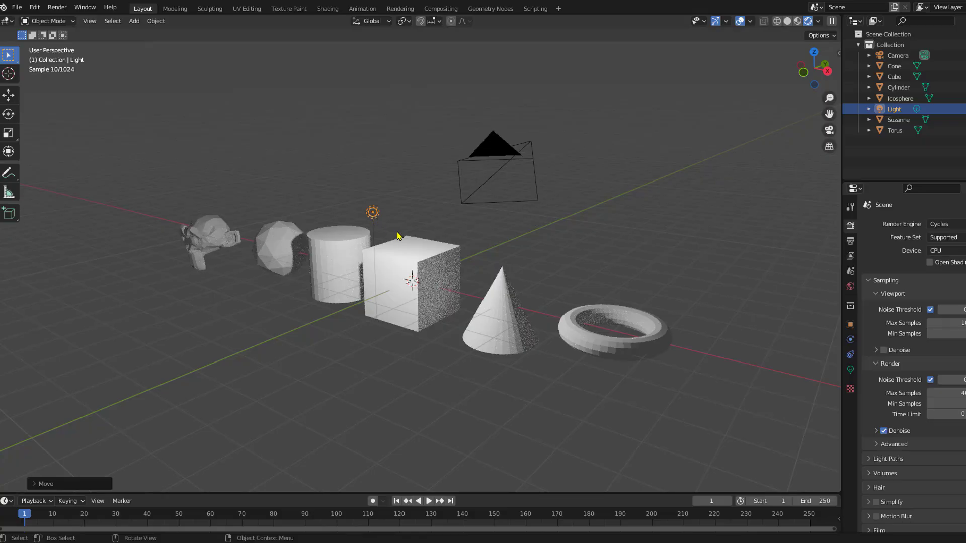
pyautogui.scroll(3, 397, 235)
pyautogui.press('g')
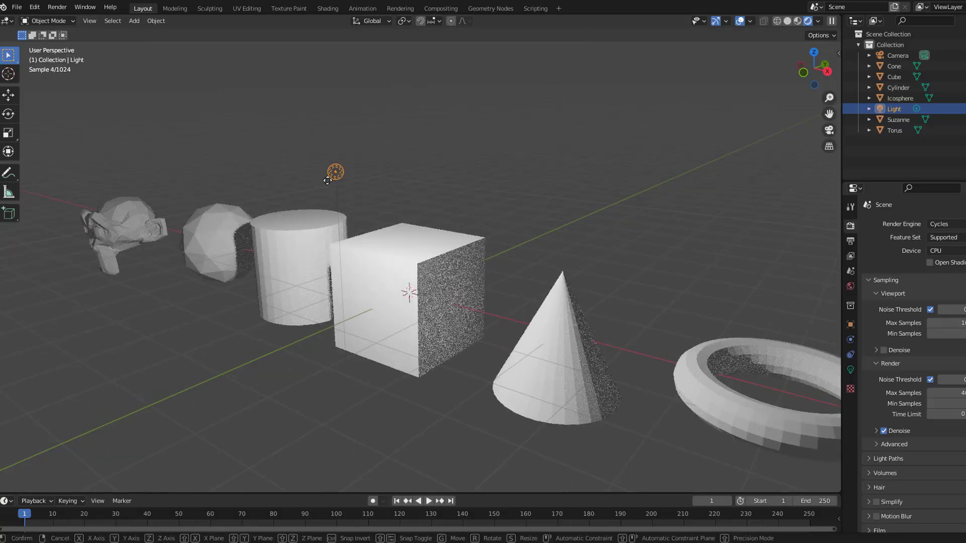
pyautogui.click(135, 219)
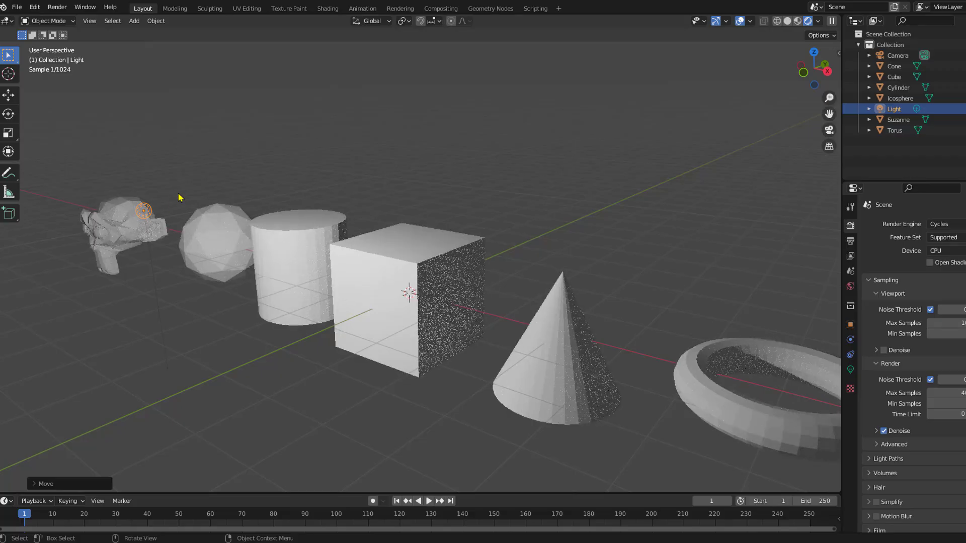
# Reselect the light beside the monkey head and move it between the cone and the torus
pyautogui.click(150, 214)
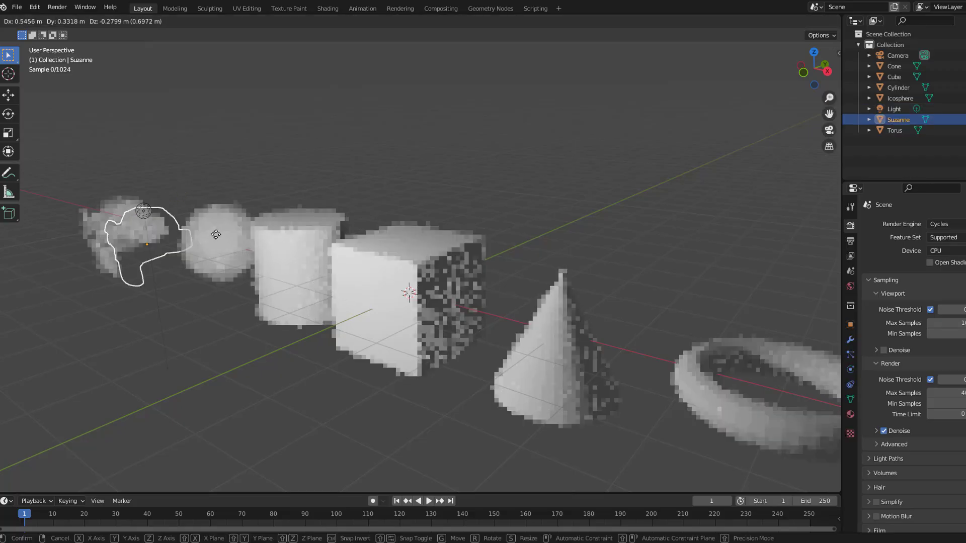
pyautogui.click(144, 212)
pyautogui.press('g')
pyautogui.click(658, 318)
pyautogui.scroll(-2, 669, 297)
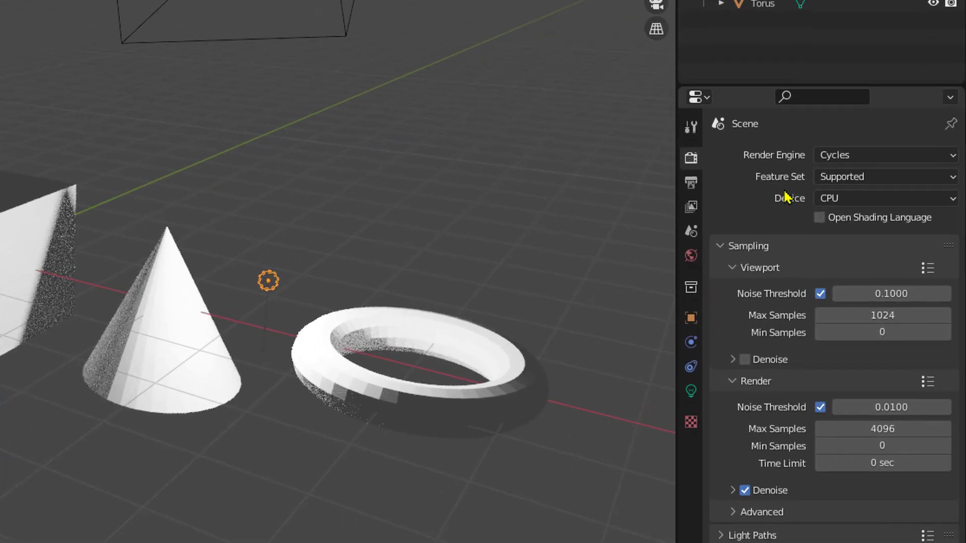
# Set the render engine to Eevee and move the light past the other meshes, placing it above the cone
pyautogui.click(895, 155)
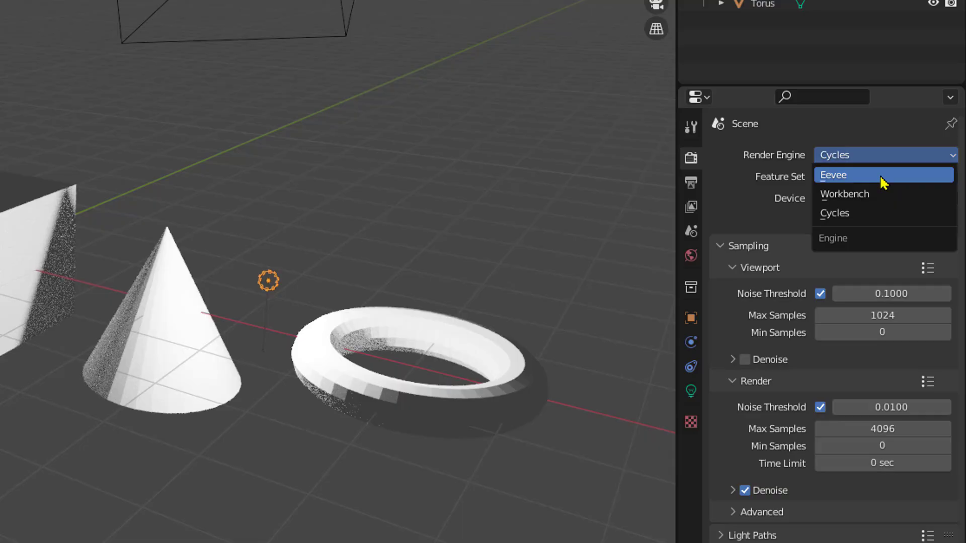
pyautogui.click(883, 175)
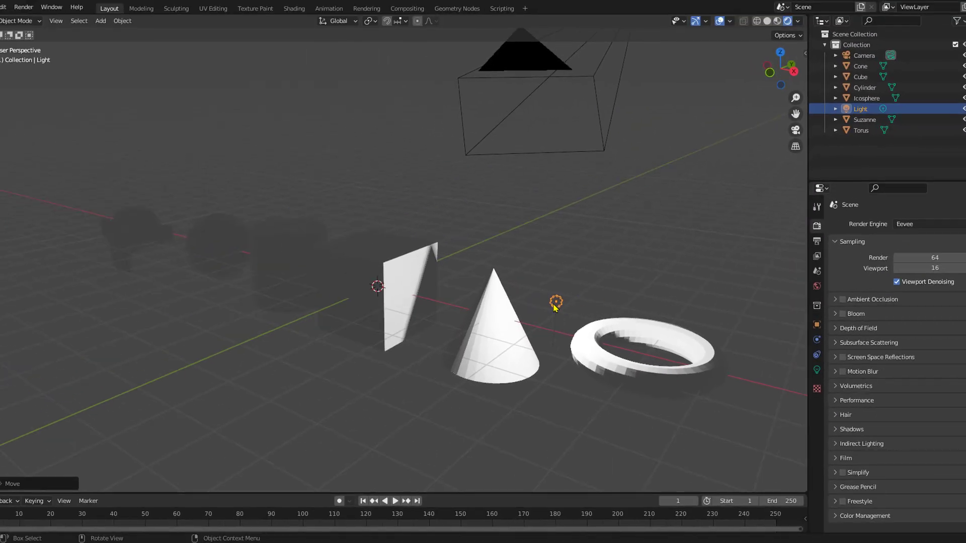
pyautogui.press('g')
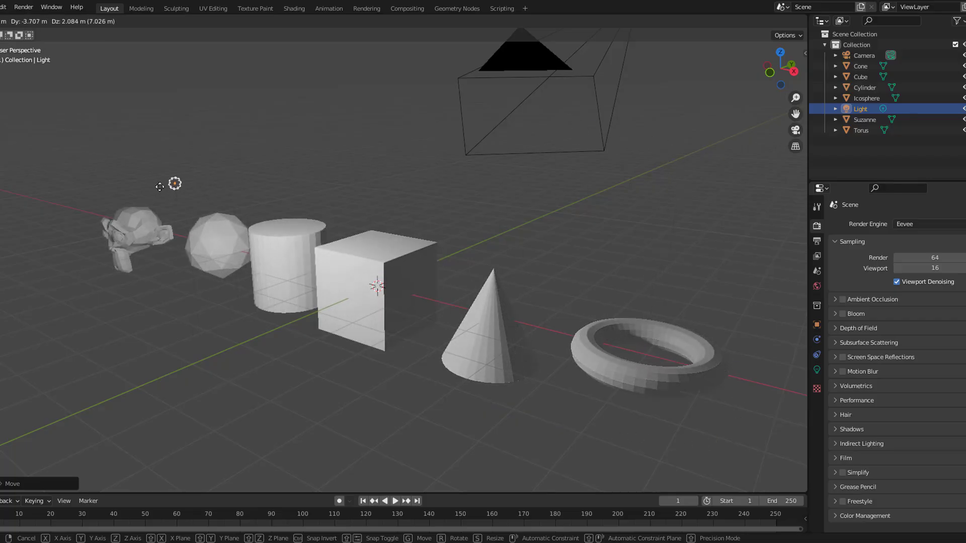
pyautogui.click(490, 205)
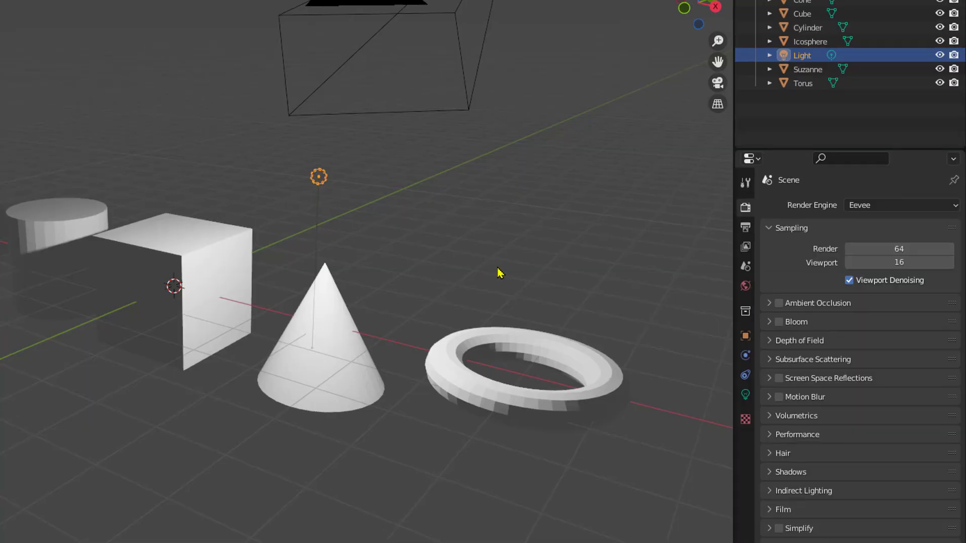
# Set the render engine to Workbench, move the light around the meshes, and place it back above the cone
pyautogui.click(901, 207)
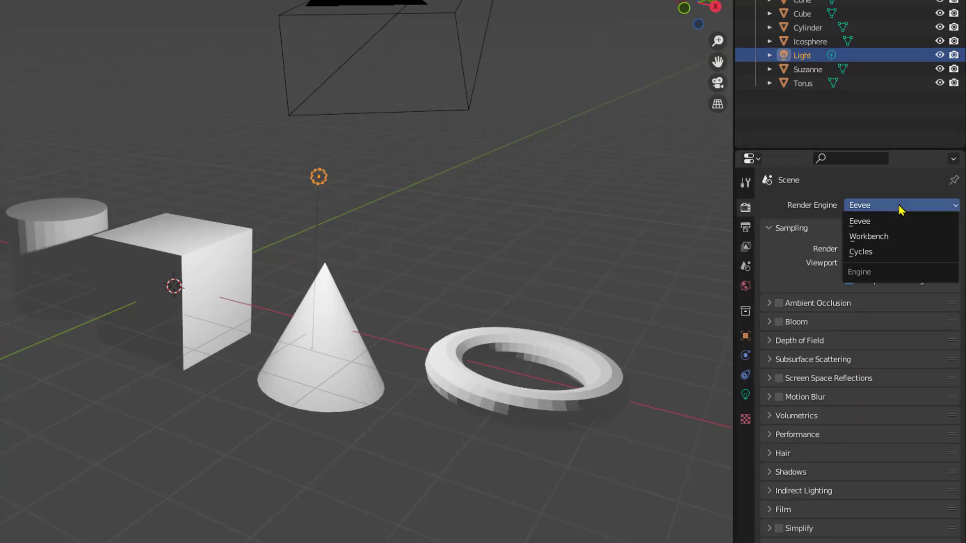
pyautogui.click(894, 237)
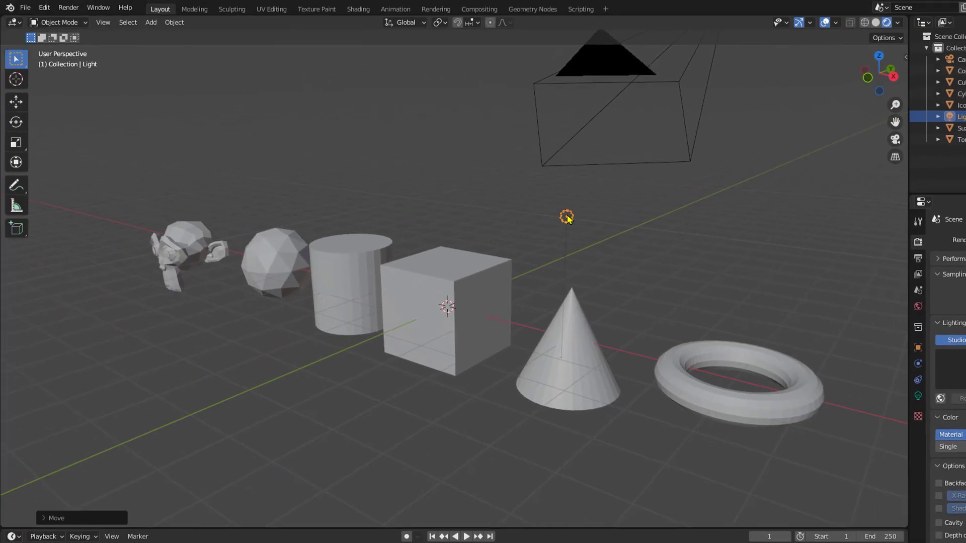
pyautogui.moveTo(566, 218); pyautogui.dragTo(229, 250)
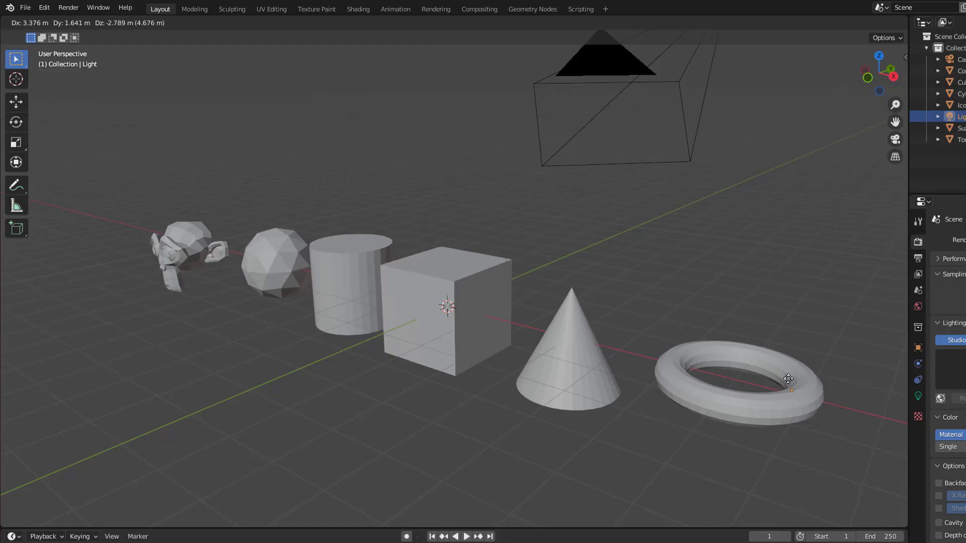
pyautogui.moveTo(191, 188); pyautogui.dragTo(545, 235)
pyautogui.scroll(1, 610, 289)
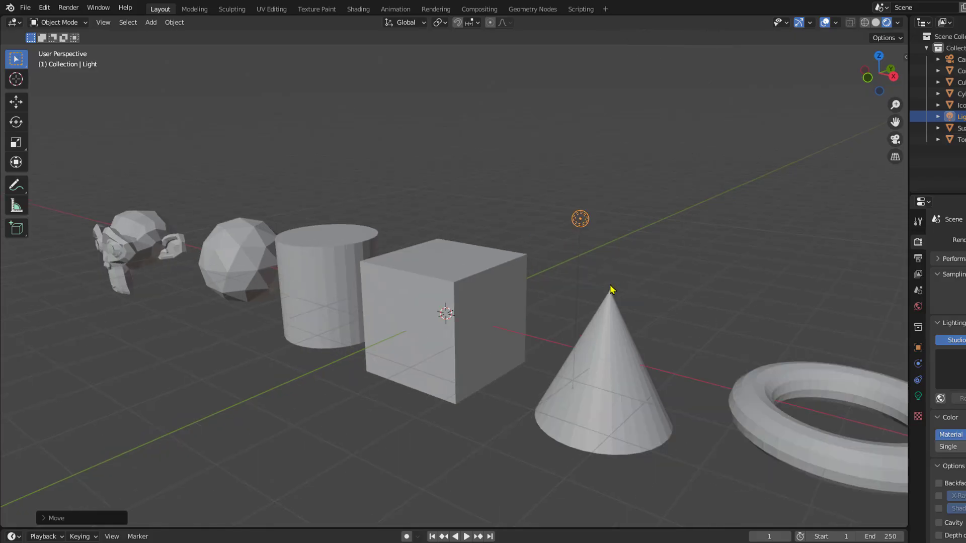
pyautogui.keyDown('shift'); pyautogui.moveTo(675, 300); pyautogui.dragTo(620, 298, button='middle'); pyautogui.keyUp('shift')
pyautogui.scroll(-2, 616, 300)
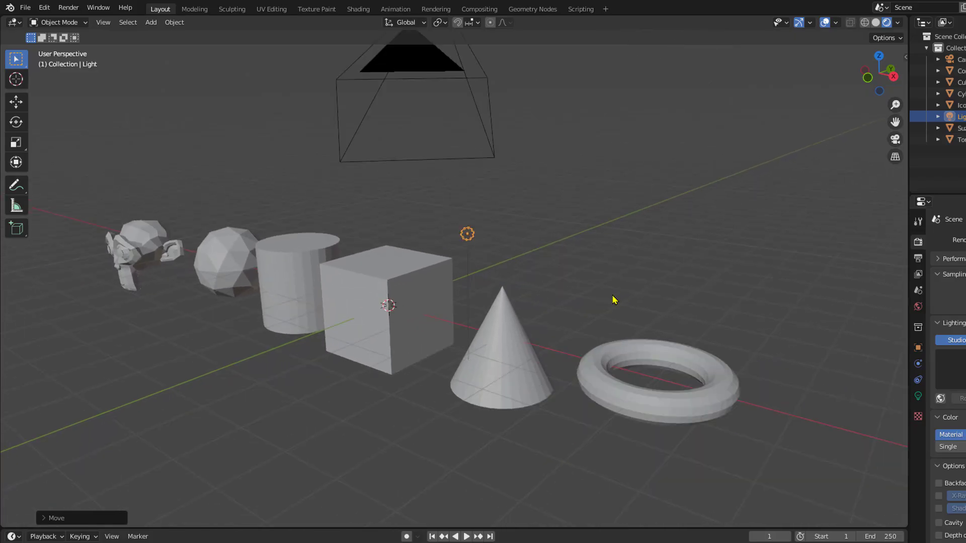